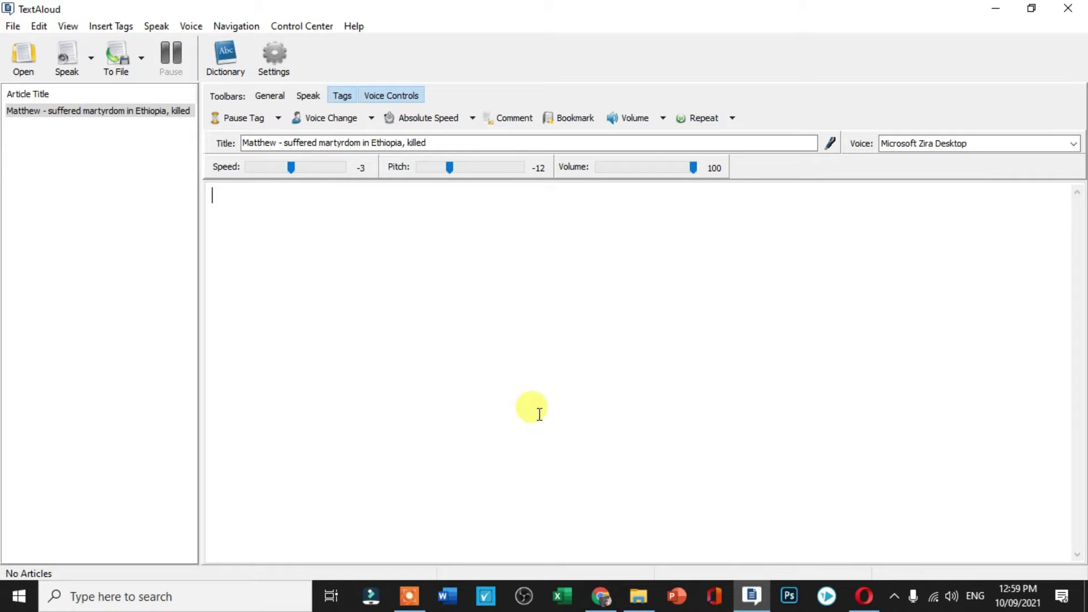
Step: Copy the 1987 Constitution's Preamble paragraph from the Chrome page and paste it as the article text in TextAloud
{"action": "left_click", "coordinate": [604, 599]}
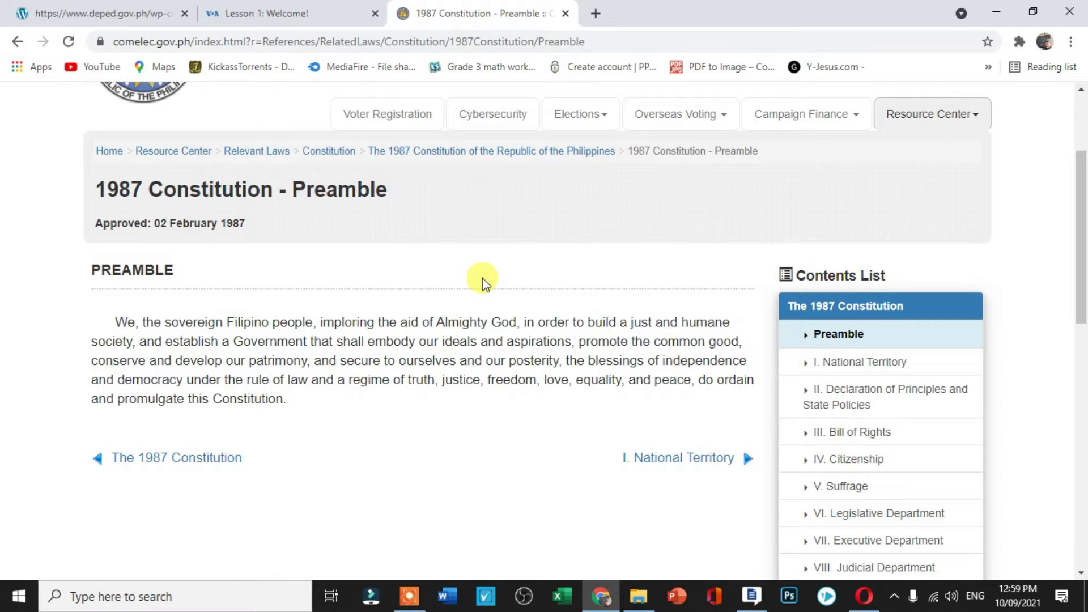
{"action": "left_click_drag", "start_coordinate": [113, 321], "coordinate": [339, 403]}
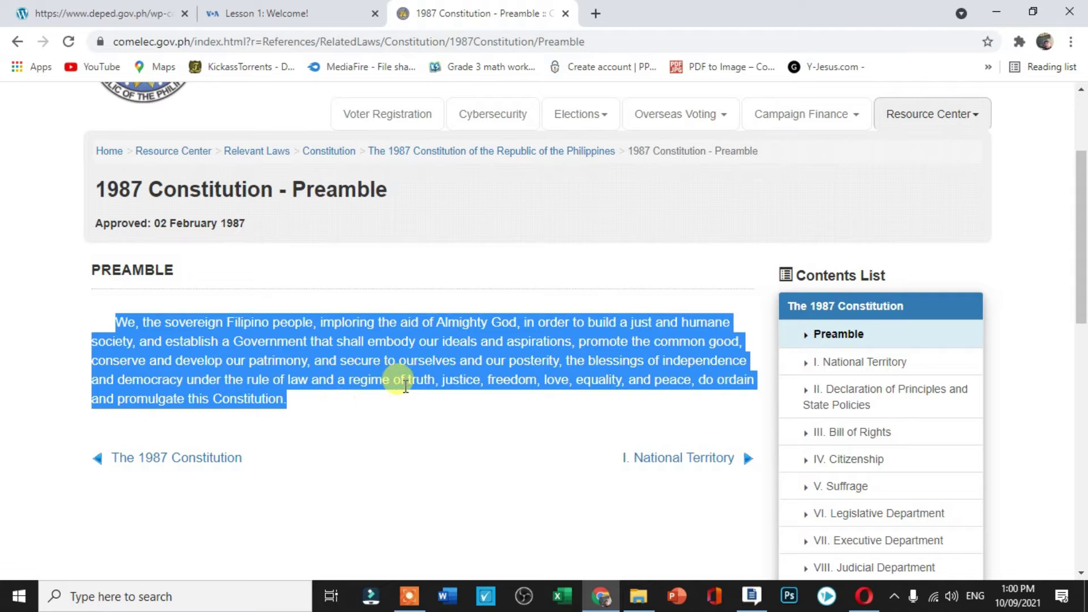
{"action": "key", "text": "ctrl+c"}
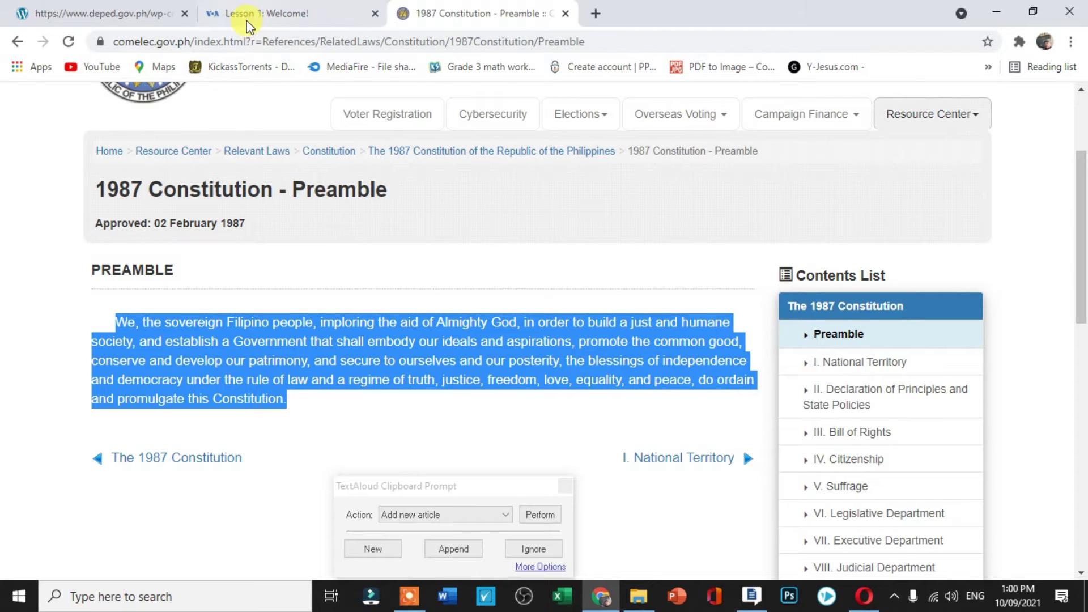
{"action": "left_click", "coordinate": [758, 603]}
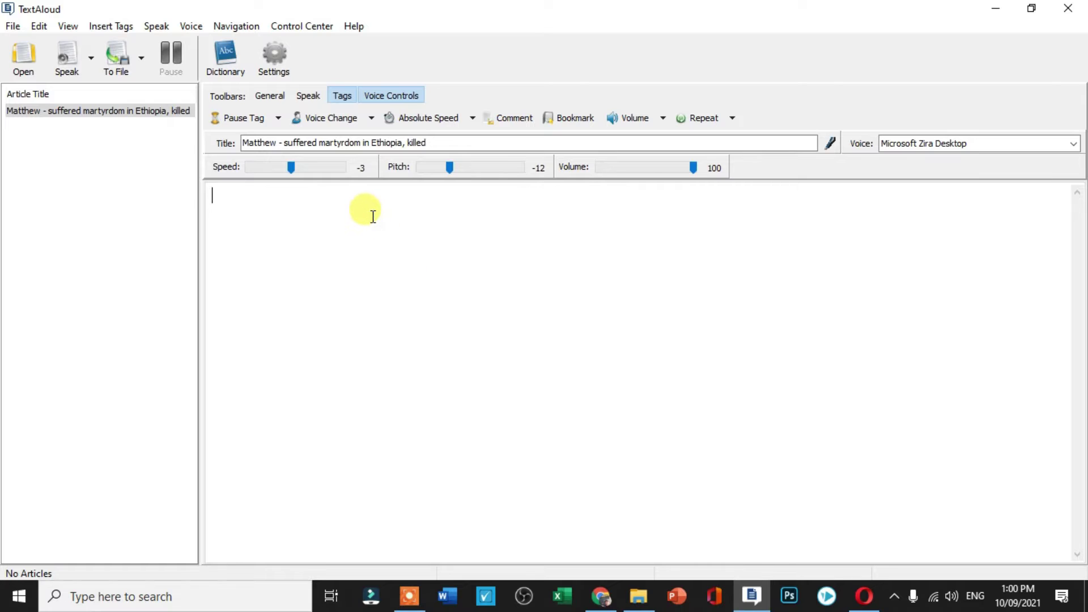
{"action": "key", "text": "ctrl+v"}
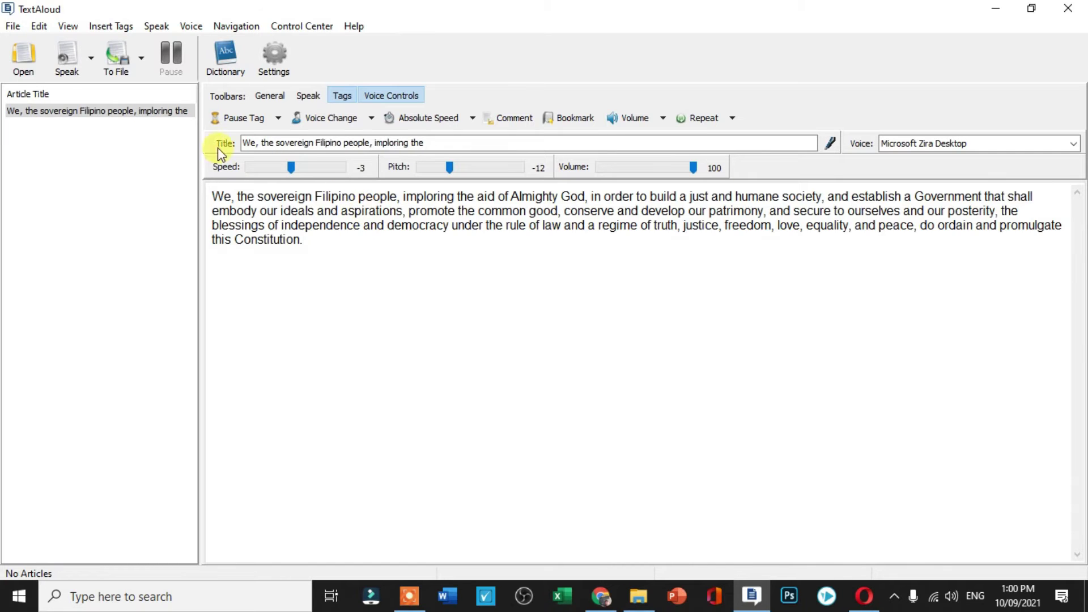
Step: Export the current article from its start to an audio file in the Desktop directory
{"action": "left_click", "coordinate": [141, 58]}
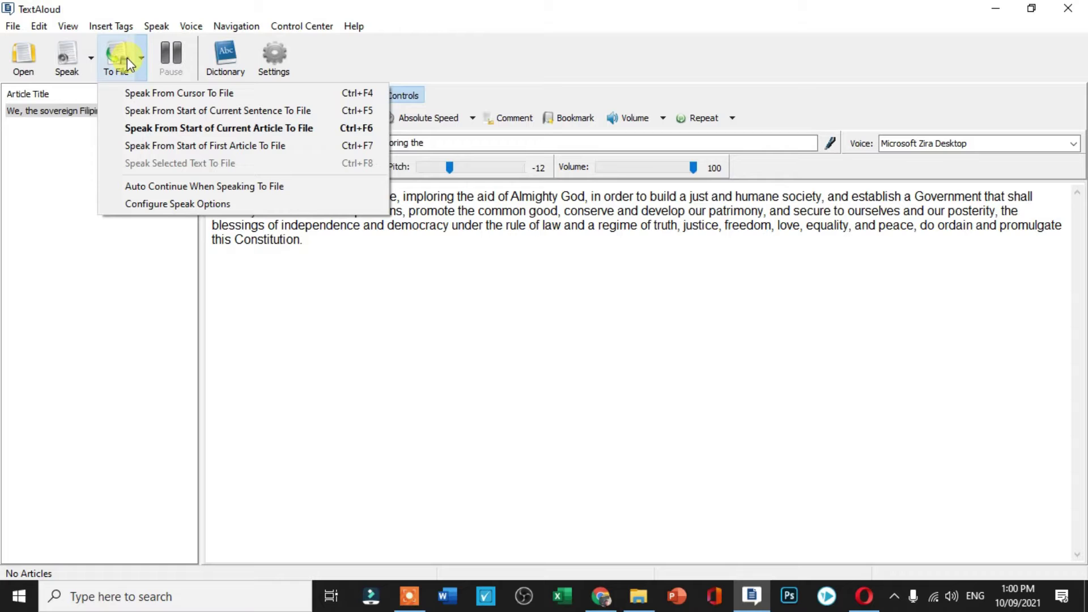
{"action": "left_click", "coordinate": [129, 67]}
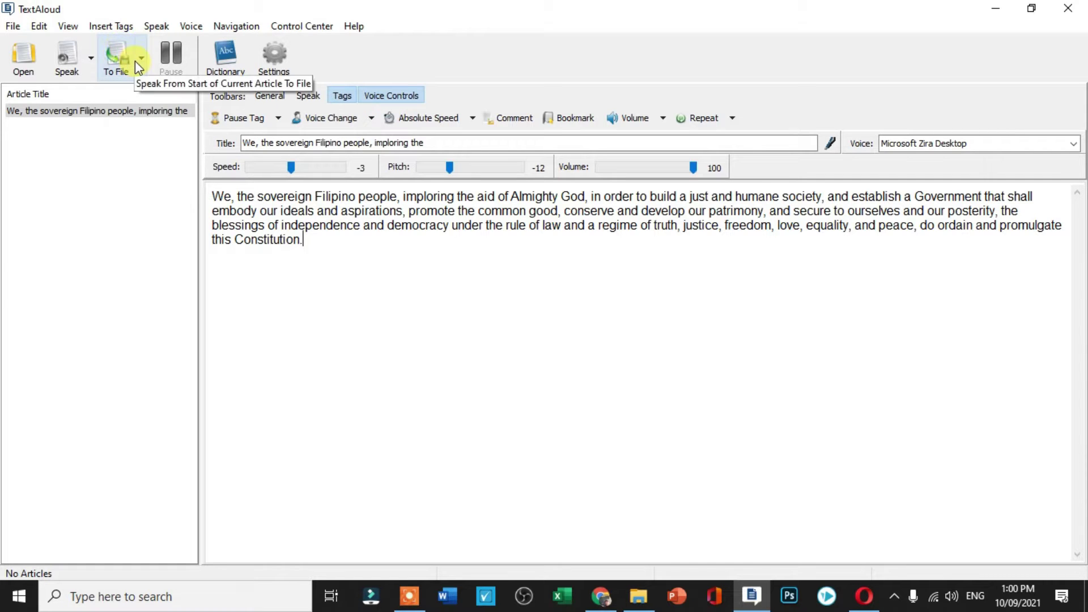
{"action": "left_click", "coordinate": [135, 60]}
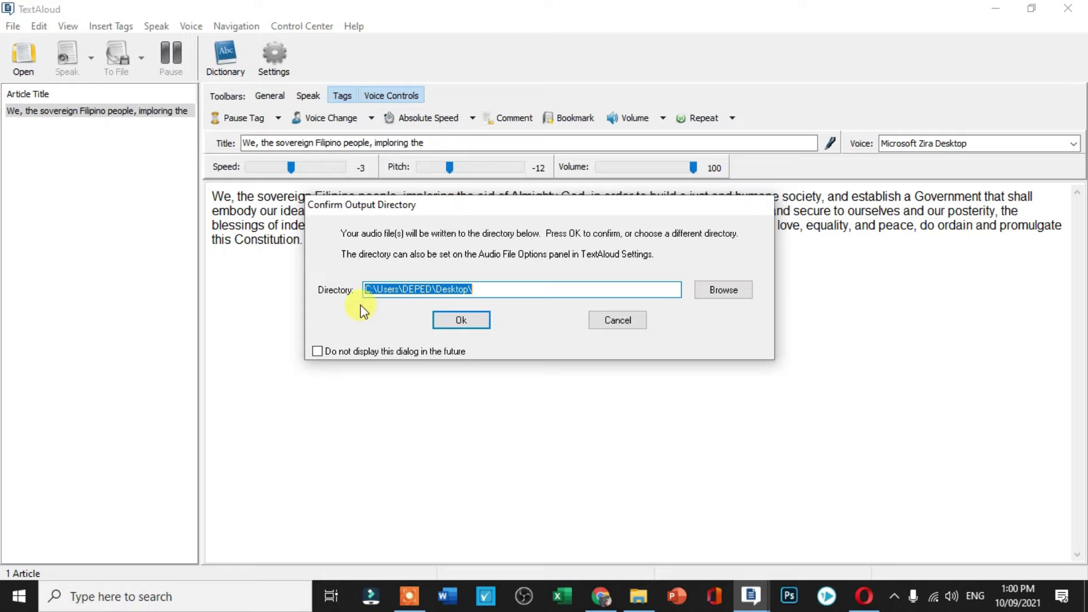
{"action": "left_click", "coordinate": [481, 319]}
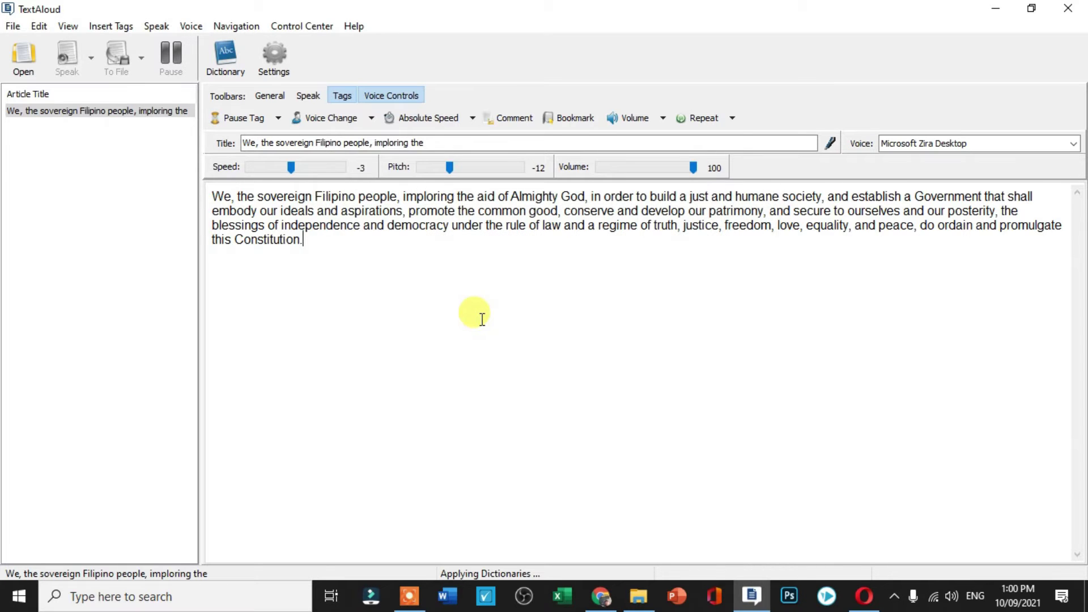
Step: Play the exported Preamble audio from the desktop in VLC at 125% volume, and close the player
{"action": "left_click", "coordinate": [998, 12]}
{"action": "left_click", "coordinate": [992, 10]}
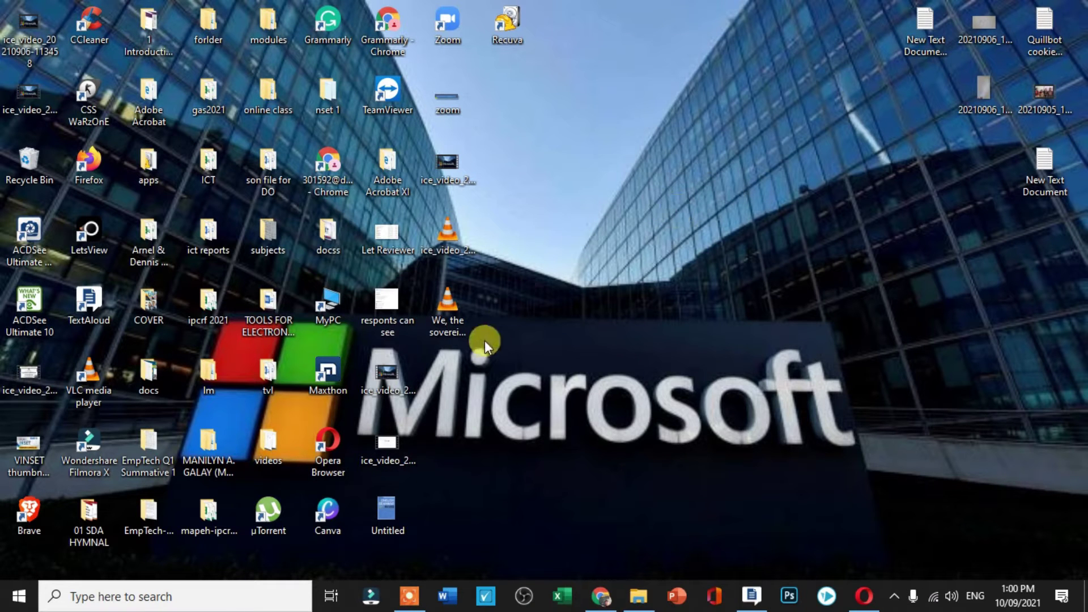
{"action": "left_click", "coordinate": [453, 306]}
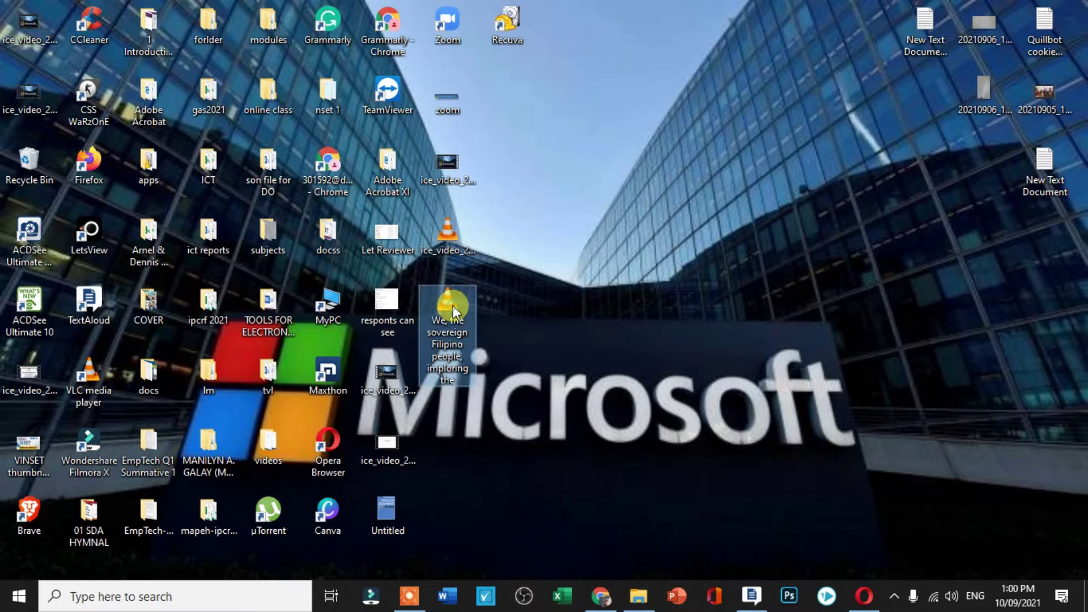
{"action": "double_click", "coordinate": [453, 305]}
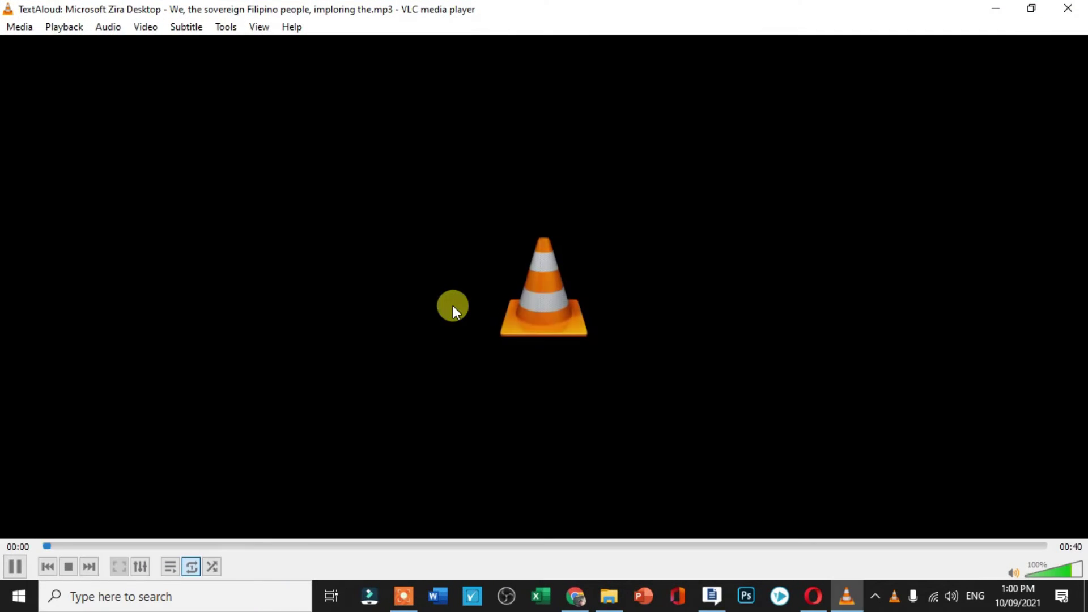
{"action": "left_click", "coordinate": [1075, 568]}
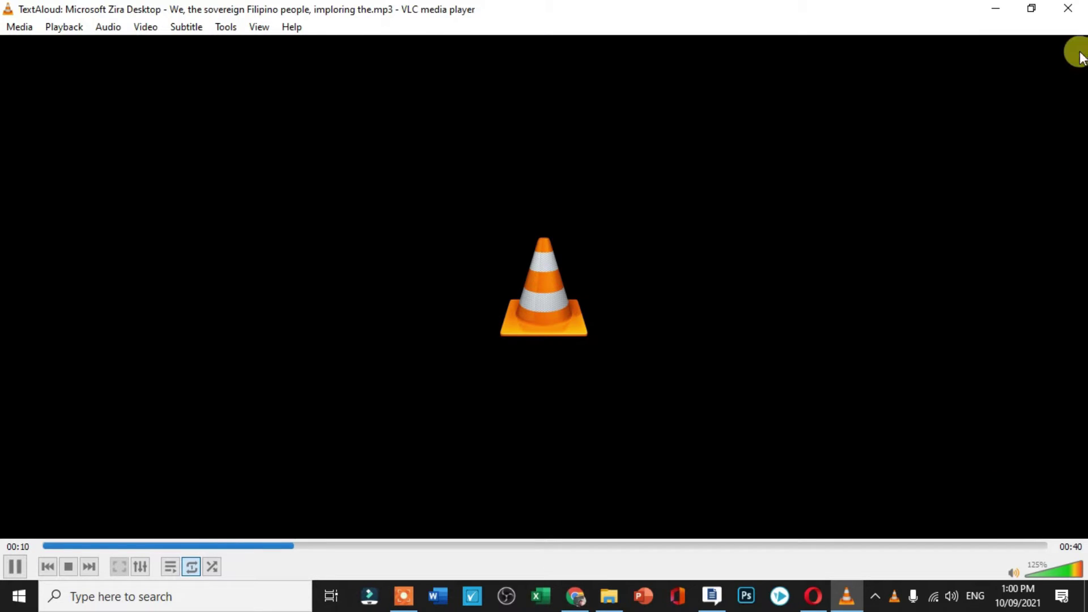
{"action": "left_click", "coordinate": [1081, 5]}
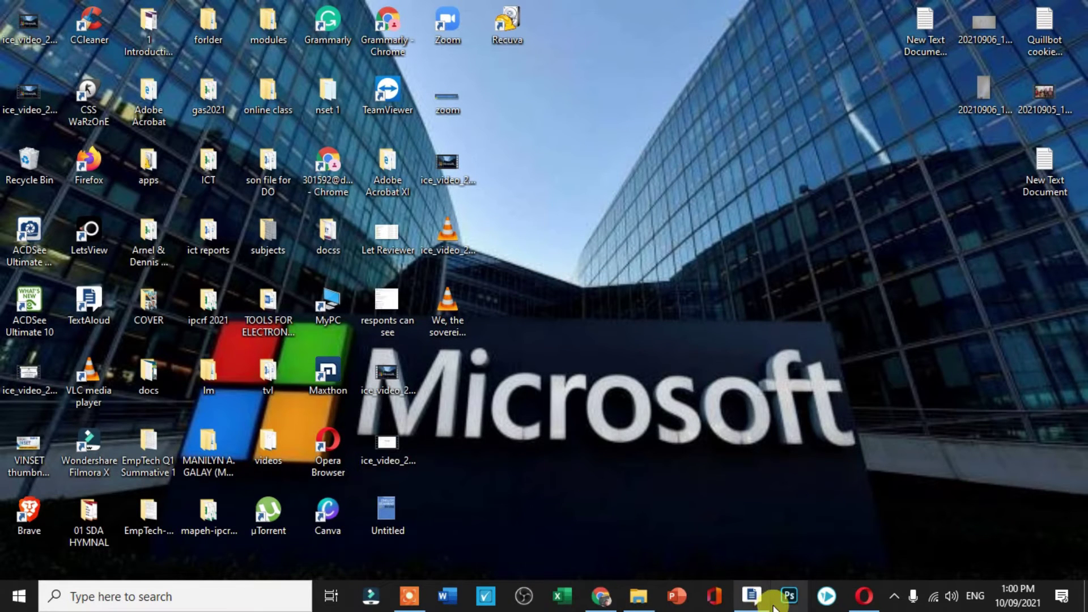
Step: Return to TextAloud and set the voice's speed and pitch both to 0
{"action": "left_click", "coordinate": [753, 598]}
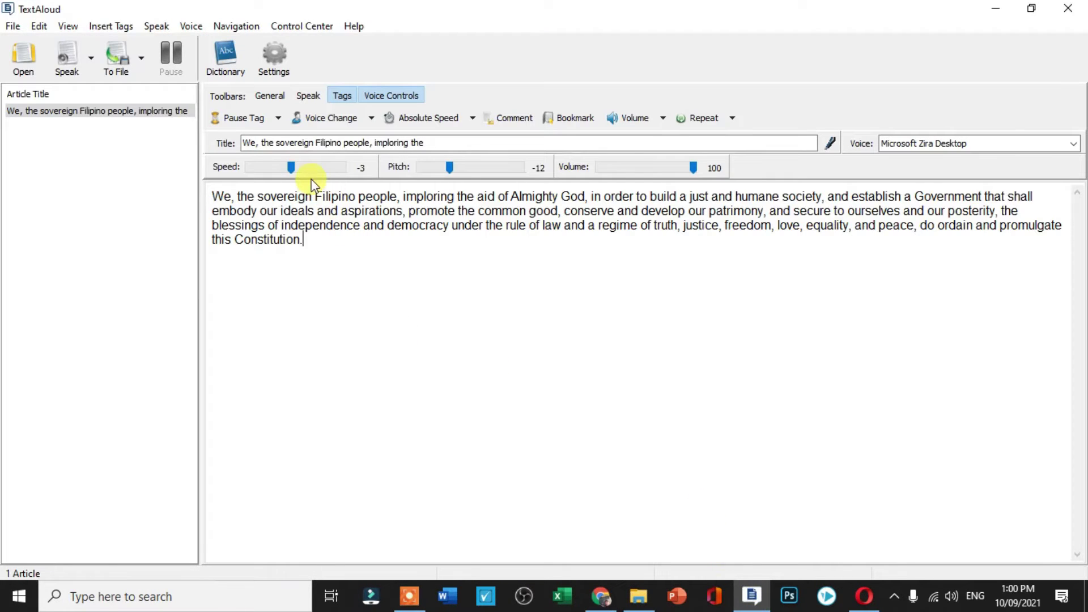
{"action": "left_click_drag", "start_coordinate": [288, 163], "coordinate": [293, 165]}
{"action": "left_click", "coordinate": [456, 169]}
{"action": "left_click", "coordinate": [467, 172]}
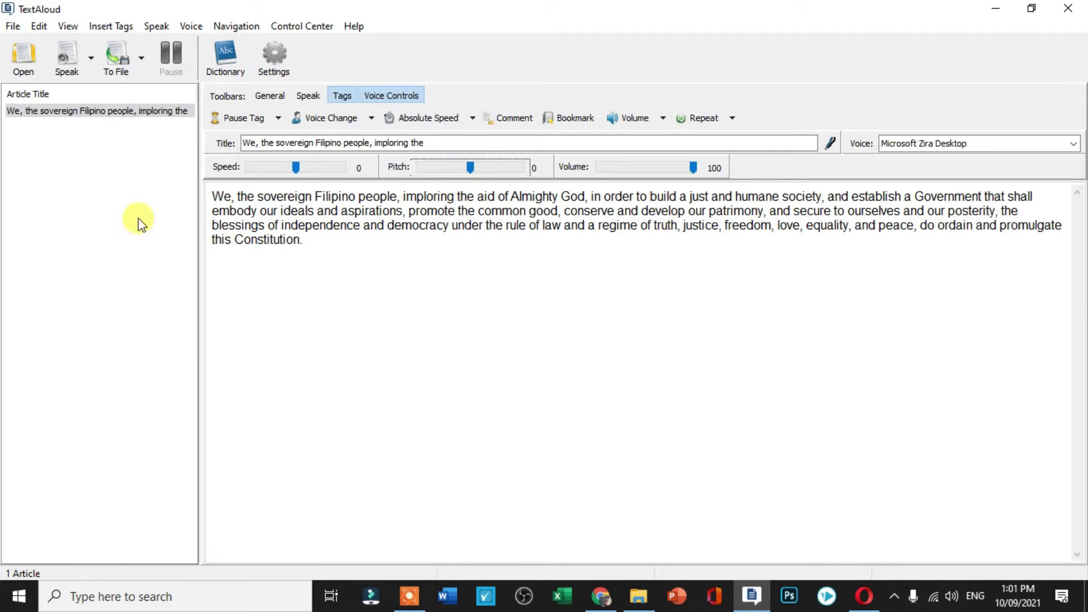
Step: Export the article again with the adjusted voice to an audio file in the Desktop directory
{"action": "left_click", "coordinate": [120, 59]}
{"action": "left_click", "coordinate": [452, 313]}
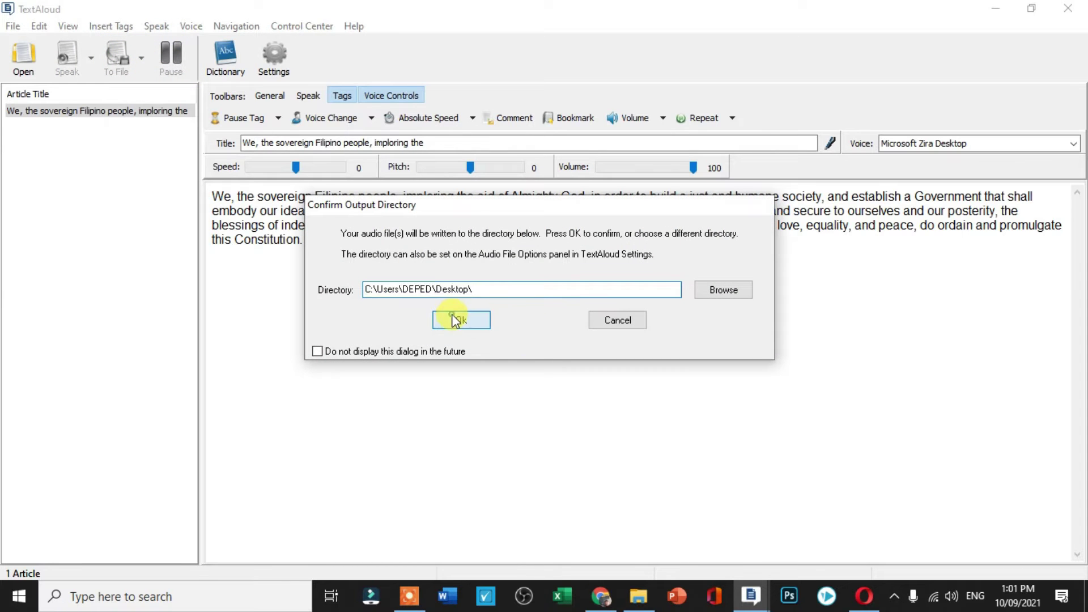
{"action": "left_click", "coordinate": [477, 301]}
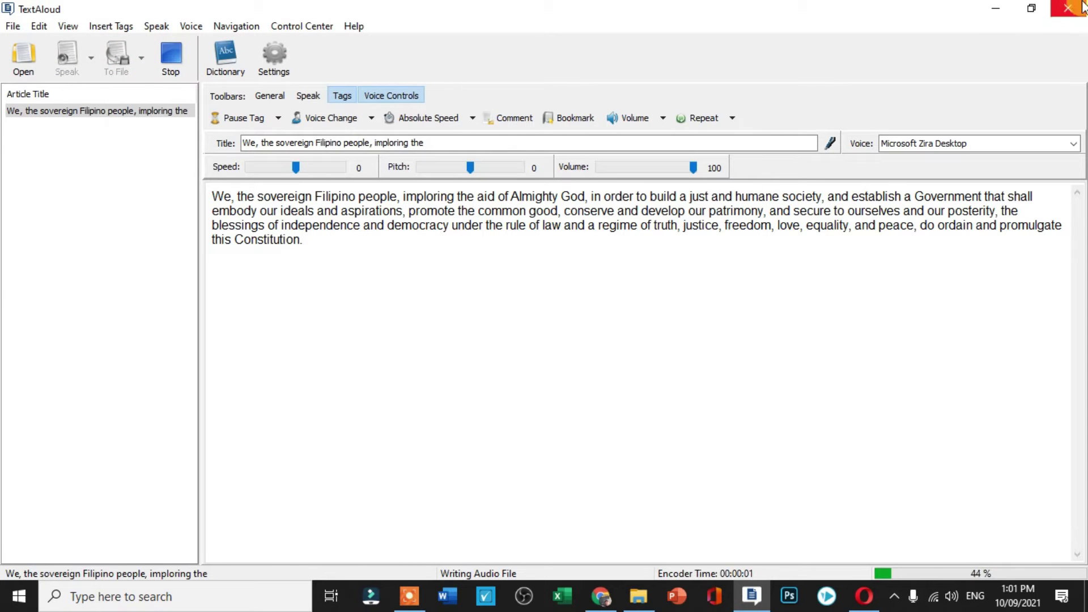
Step: Listen to the re-exported Preamble audio from the desktop through to its end, and close the player
{"action": "left_click", "coordinate": [1012, 15]}
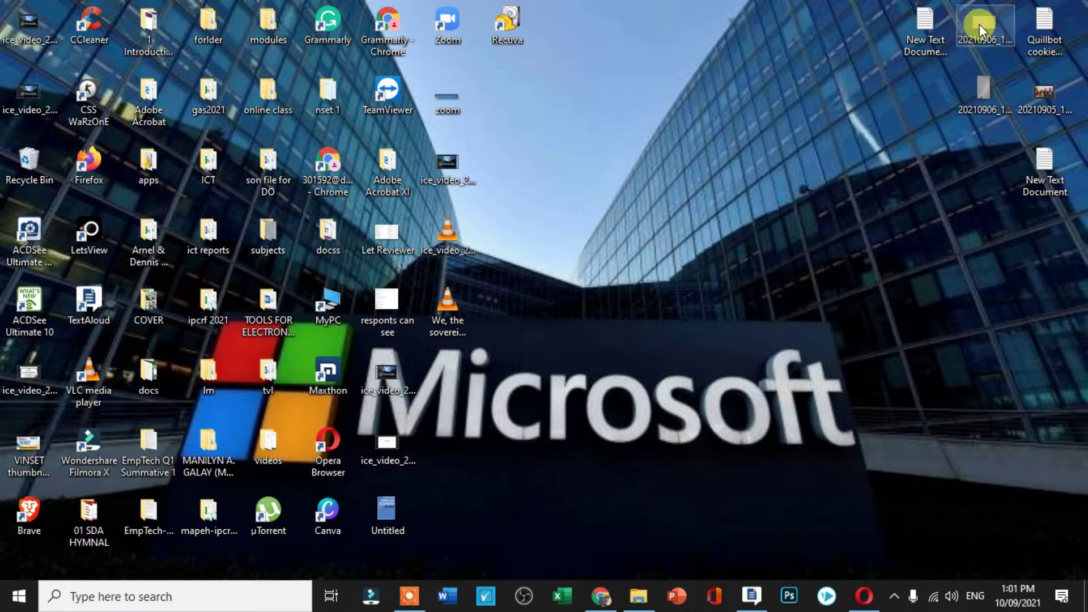
{"action": "double_click", "coordinate": [443, 304]}
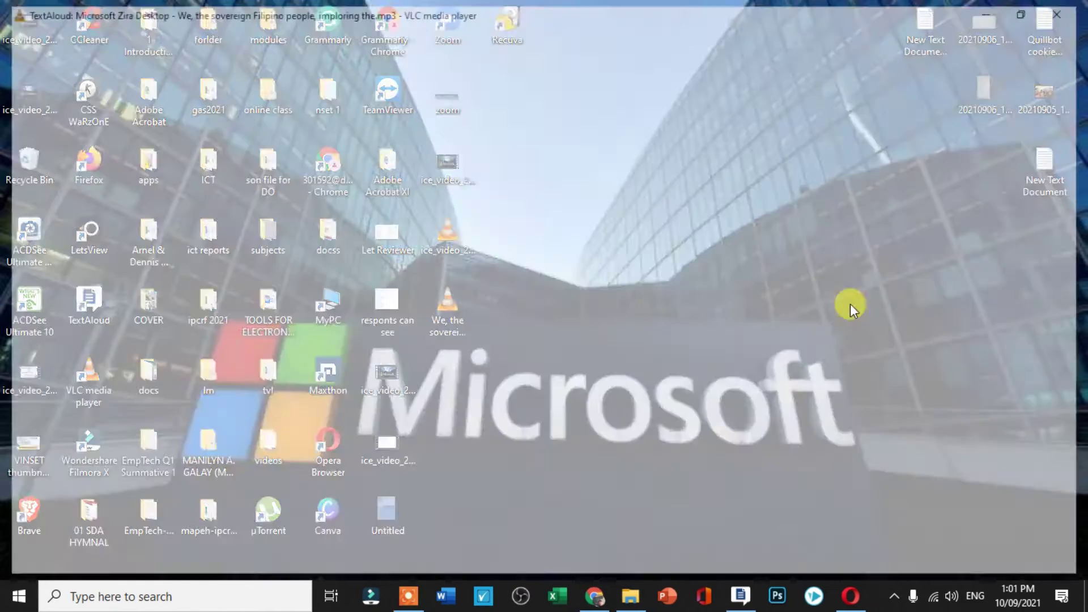
{"action": "scroll", "coordinate": [1054, 566], "scroll_direction": "up", "scroll_amount": 5}
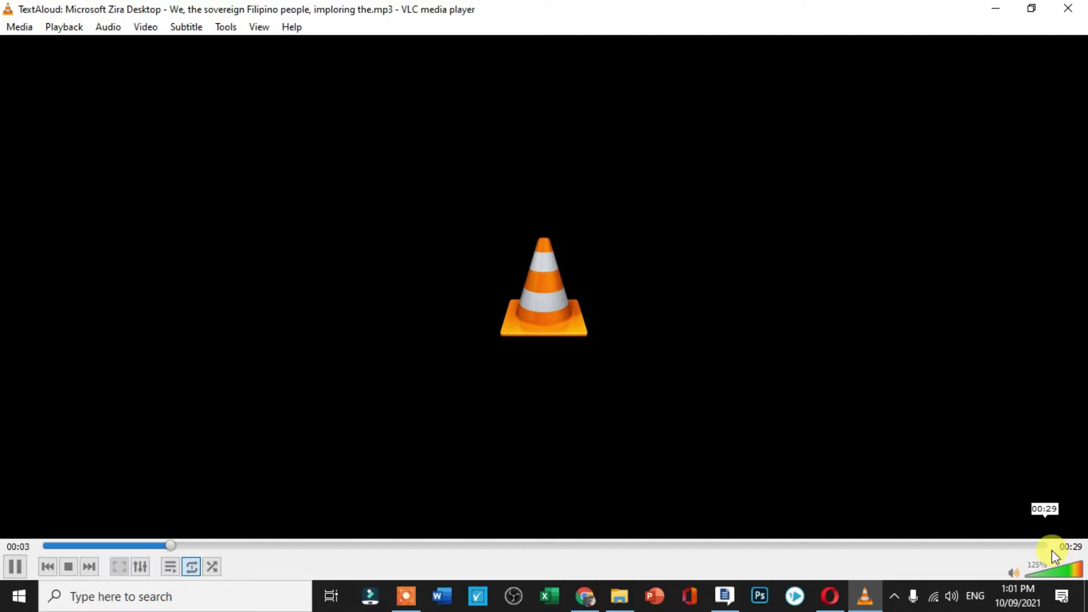
{"action": "mouse_move", "coordinate": [941, 609]}
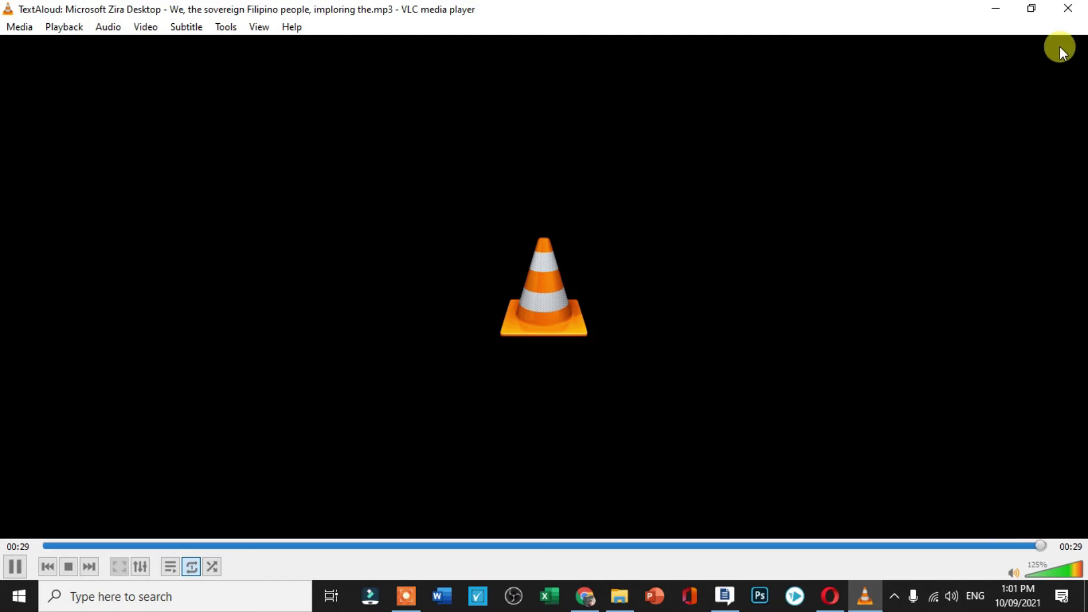
{"action": "left_click", "coordinate": [1067, 8]}
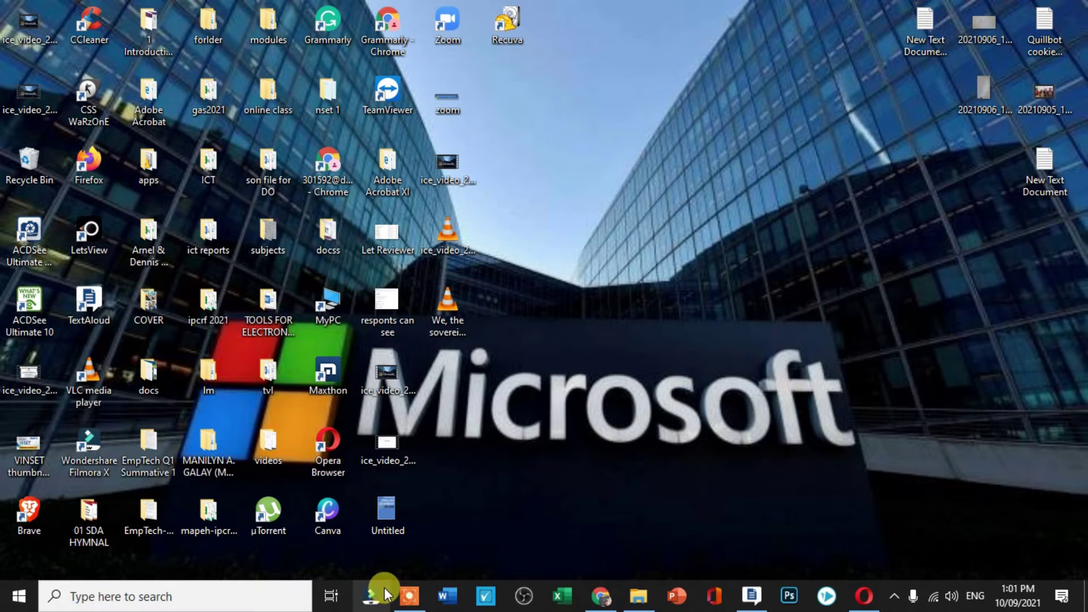
Step: Launch Wondershare Filmora and create a new project with the 16:9 (Widescreen) aspect ratio
{"action": "left_click", "coordinate": [385, 583]}
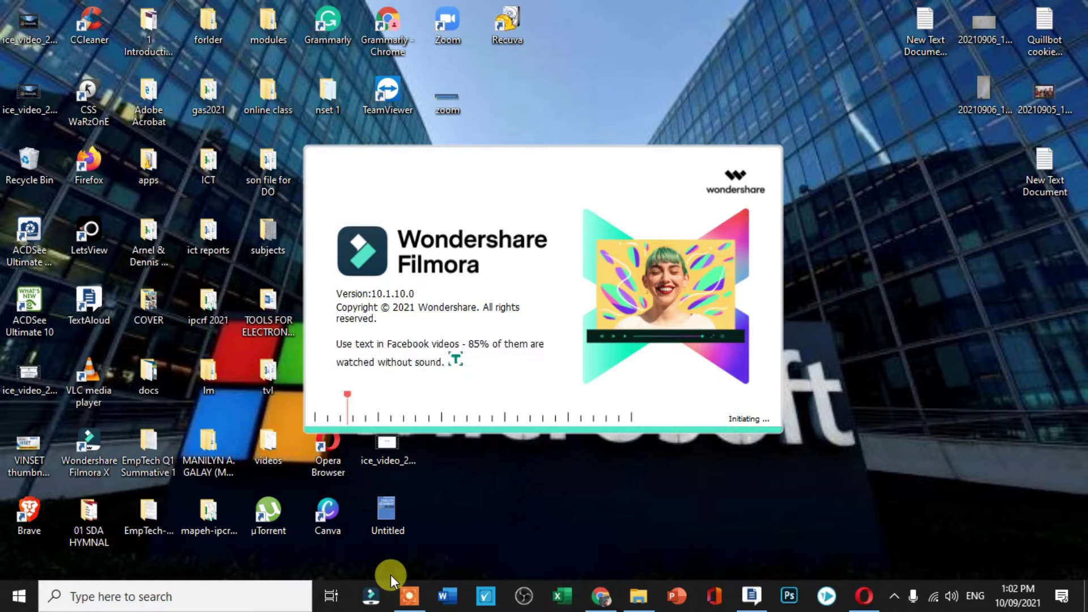
{"action": "left_click", "coordinate": [374, 592]}
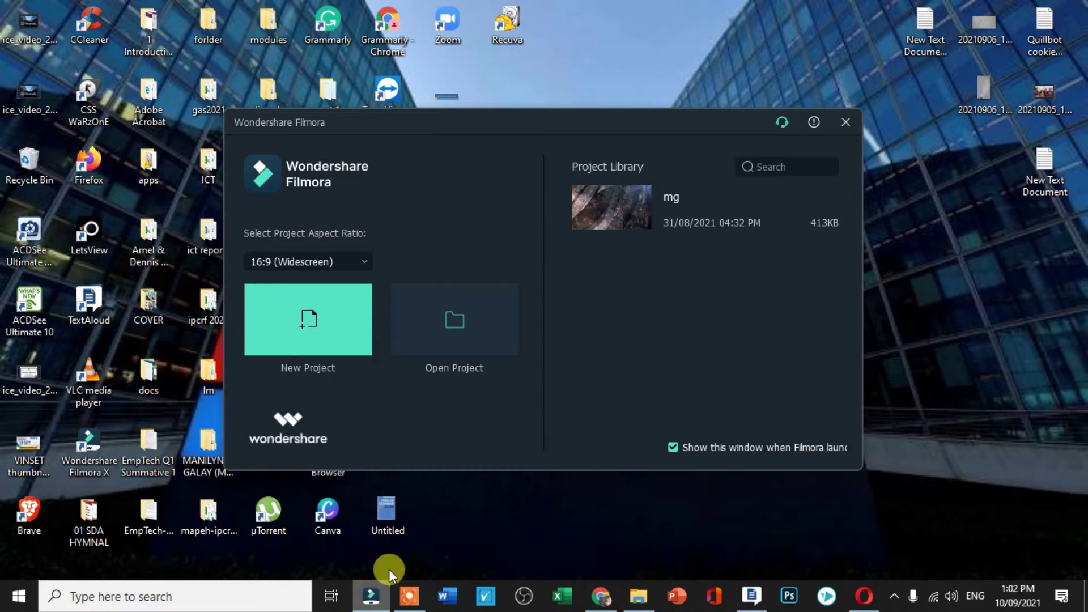
{"action": "left_click", "coordinate": [325, 334]}
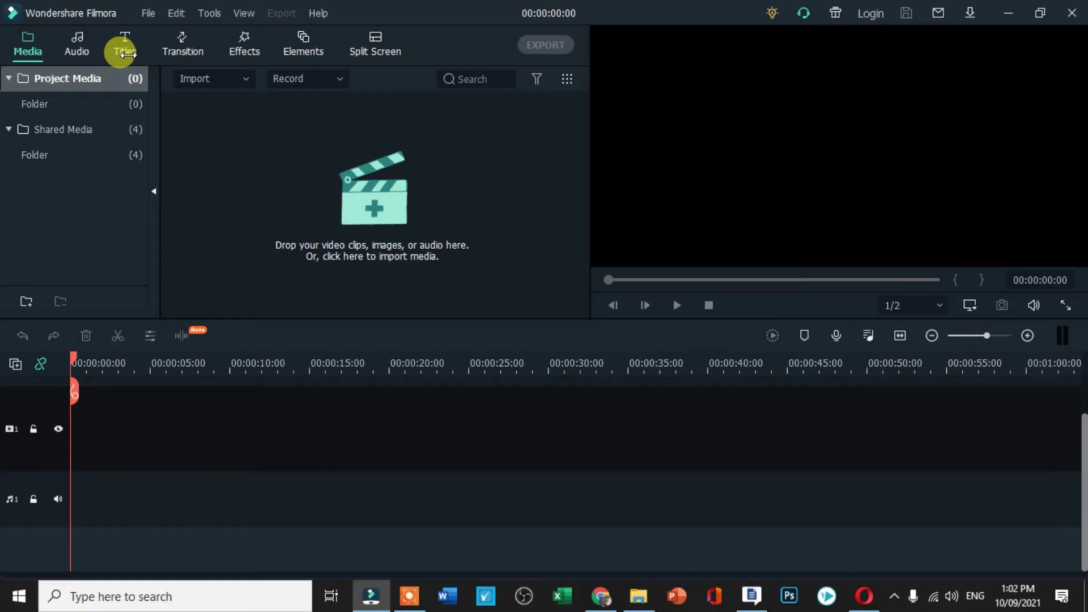
{"action": "left_click", "coordinate": [387, 595]}
{"action": "left_click", "coordinate": [399, 604]}
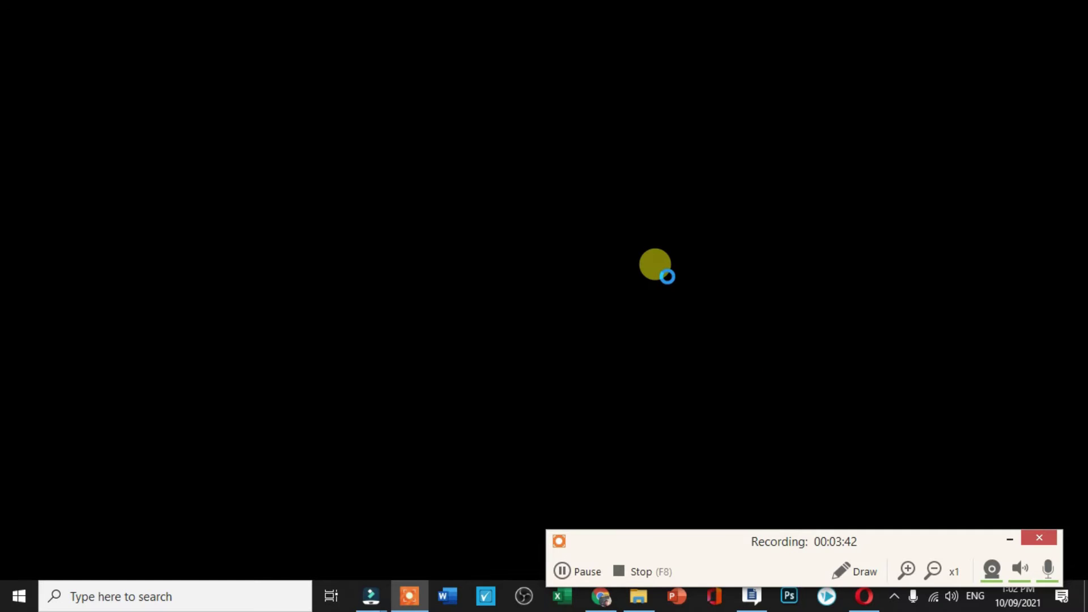
{"action": "key", "text": "F7"}
{"action": "key", "text": "alt+Tab"}
{"action": "key", "text": "F7"}
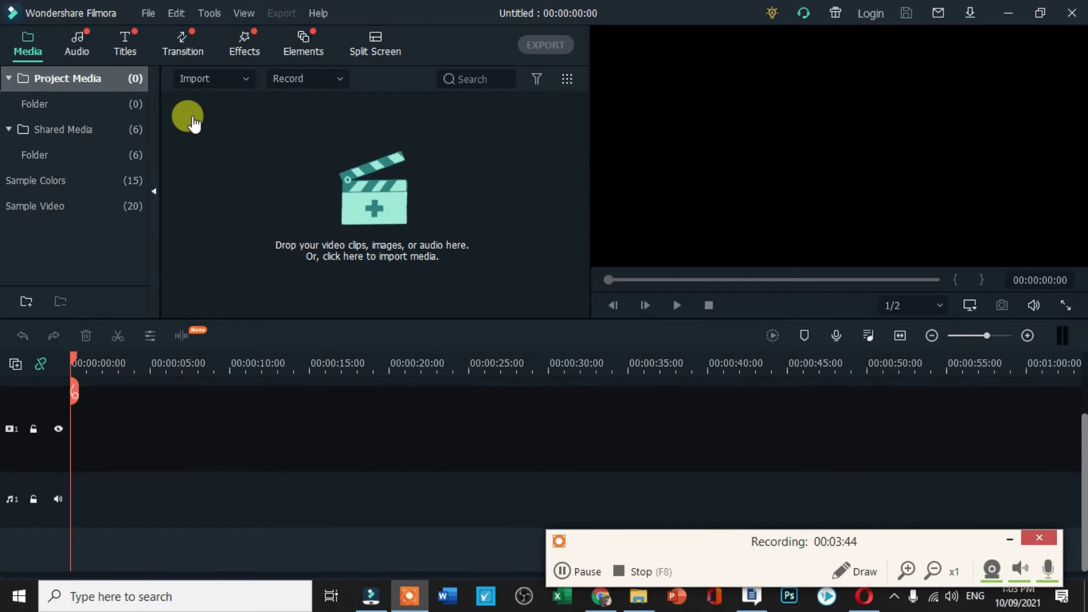
Step: Add the Opener 10 title at the start of video track 1 and move the playhead to 00:00:01:20
{"action": "left_click", "coordinate": [134, 38]}
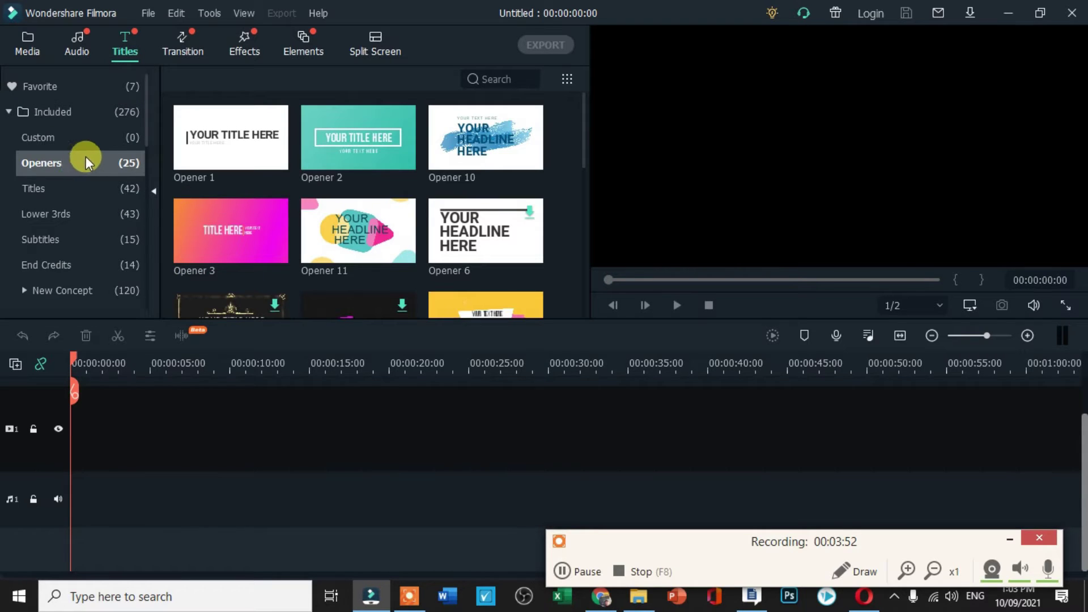
{"action": "scroll", "coordinate": [362, 206], "scroll_direction": "down", "scroll_amount": 5}
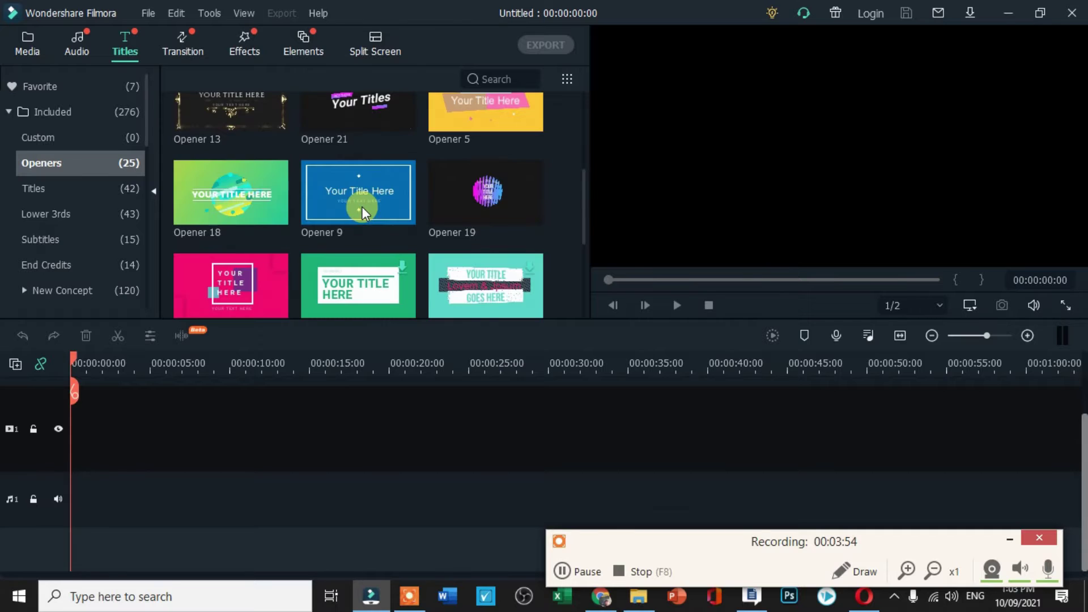
{"action": "scroll", "coordinate": [376, 271], "scroll_direction": "down", "scroll_amount": 5}
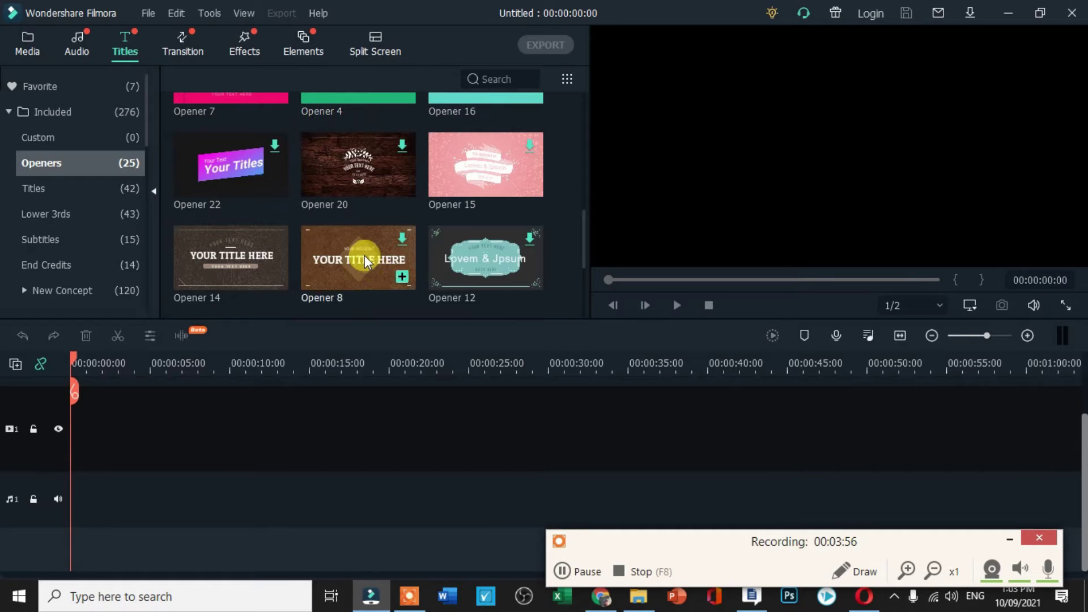
{"action": "scroll", "coordinate": [365, 255], "scroll_direction": "up", "scroll_amount": 10}
{"action": "left_click_drag", "start_coordinate": [474, 137], "coordinate": [70, 427]}
{"action": "left_click_drag", "start_coordinate": [70, 354], "coordinate": [99, 365]}
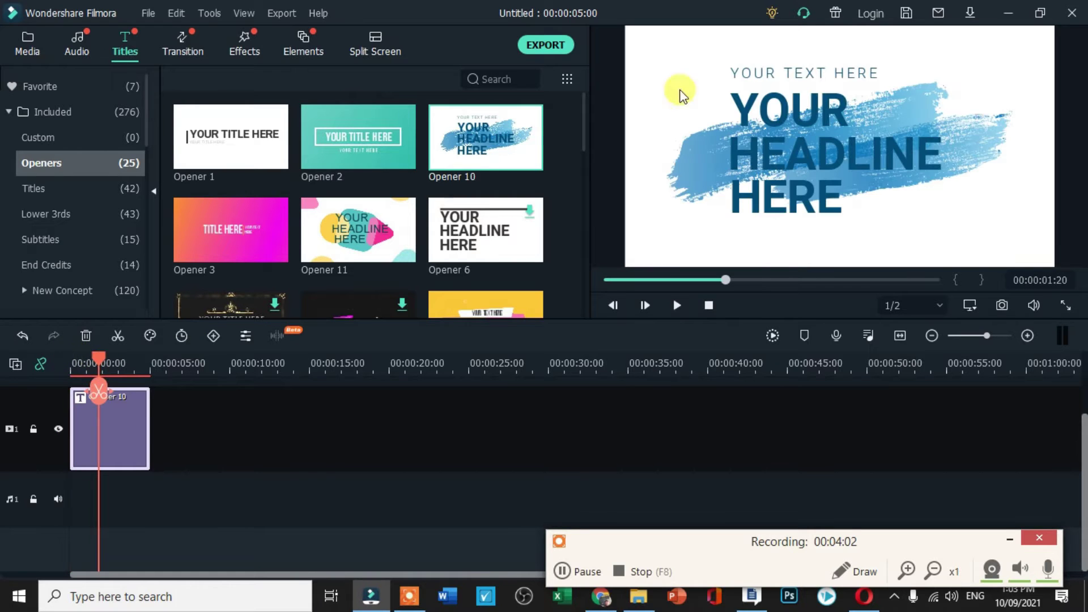
Step: Replace the small "YOUR TEXT HERE" line above the headline of the opener title with "1987"
{"action": "left_click", "coordinate": [785, 71]}
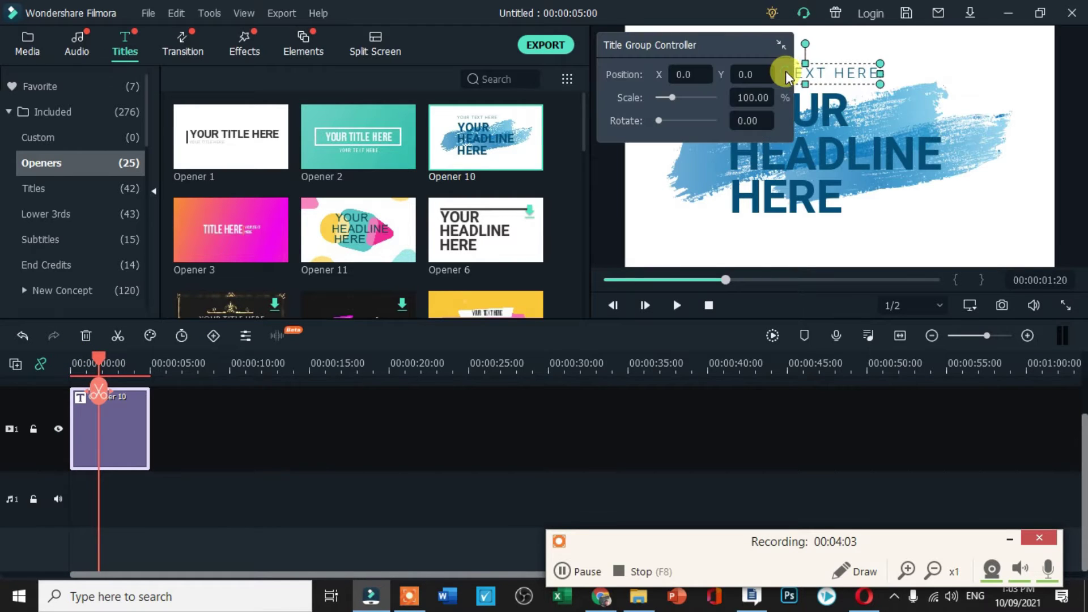
{"action": "double_click", "coordinate": [833, 76]}
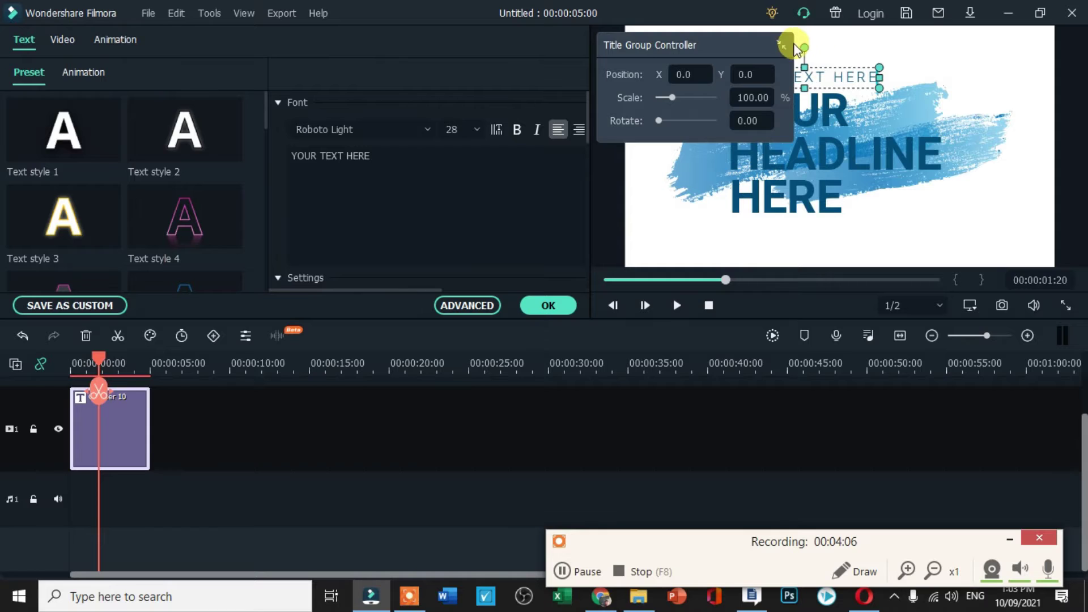
{"action": "left_click", "coordinate": [781, 44]}
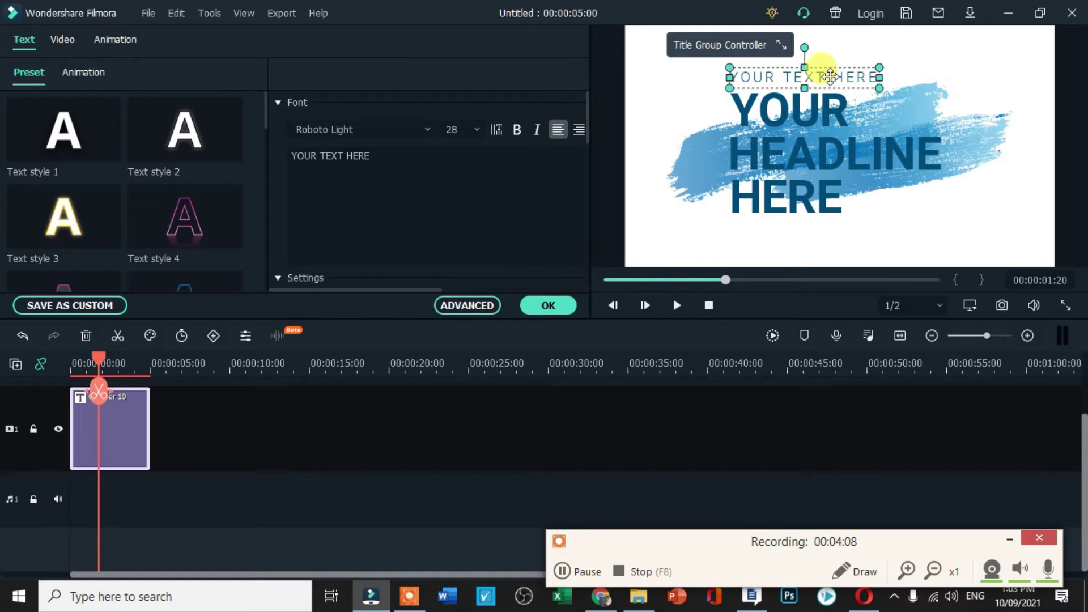
{"action": "left_click", "coordinate": [830, 78]}
{"action": "key", "text": "ctrl+a"}
{"action": "key", "text": "BackSpace"}
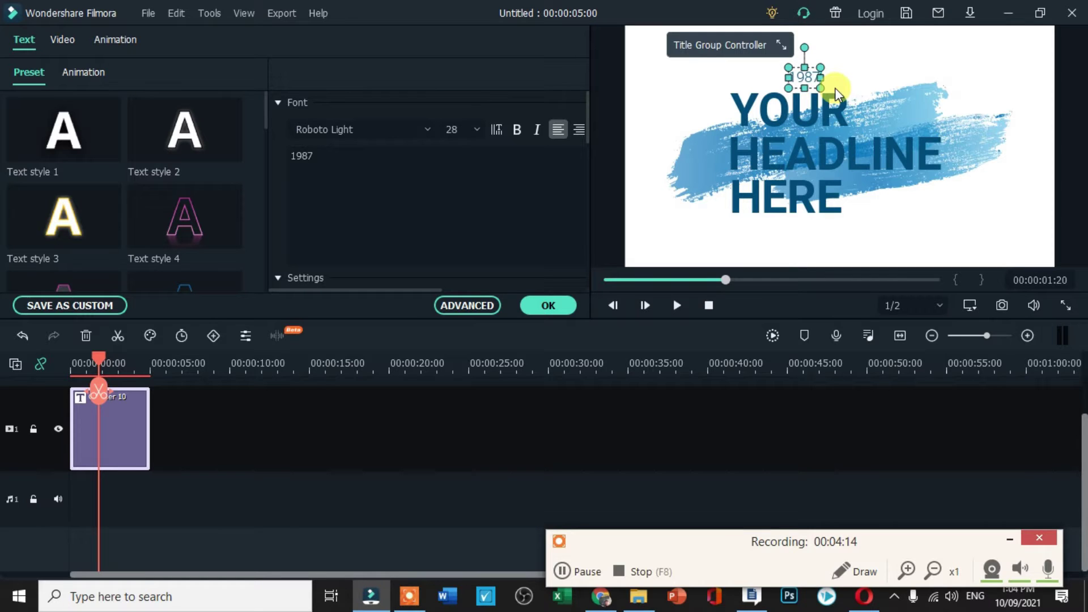
Step: Set the "1987" text to font size 48 and move it up so it clears the headline
{"action": "left_click", "coordinate": [833, 78]}
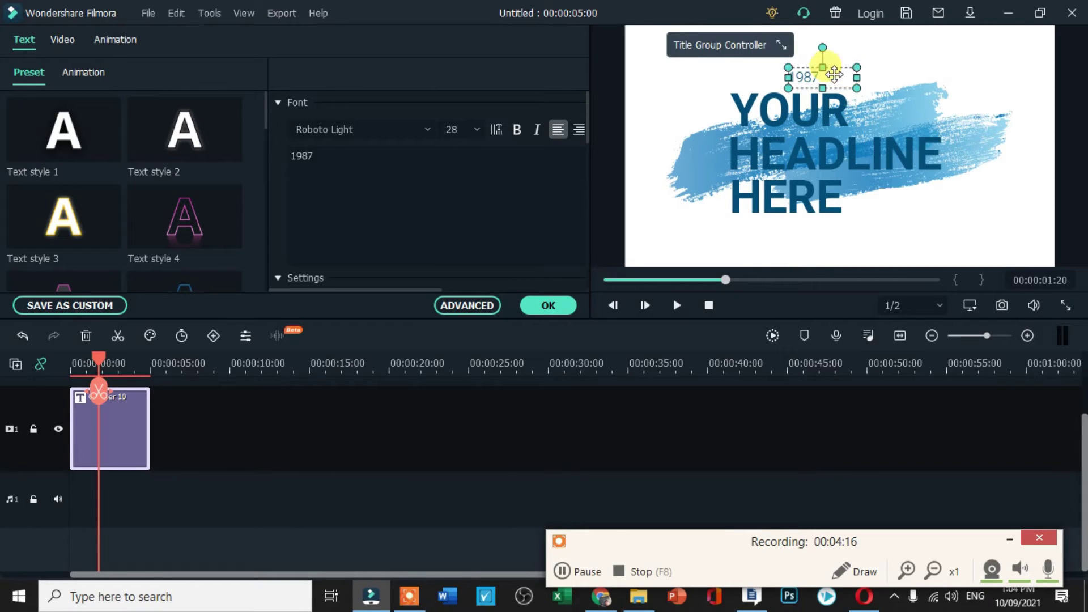
{"action": "left_click_drag", "start_coordinate": [828, 76], "coordinate": [781, 74]}
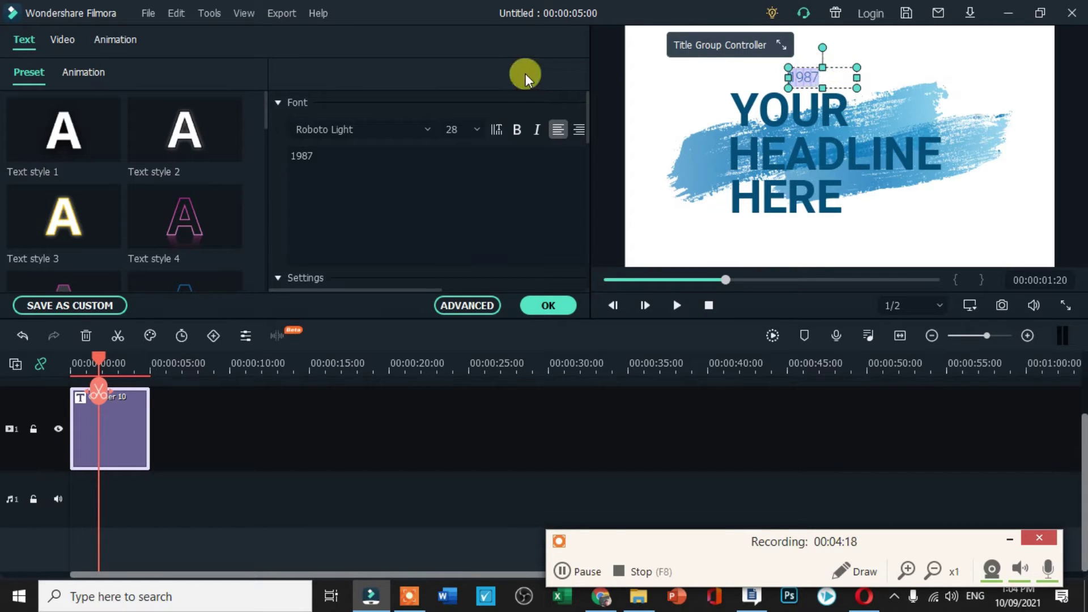
{"action": "left_click", "coordinate": [477, 129]}
{"action": "scroll", "coordinate": [453, 244], "scroll_direction": "down", "scroll_amount": 2}
{"action": "left_click", "coordinate": [453, 243]}
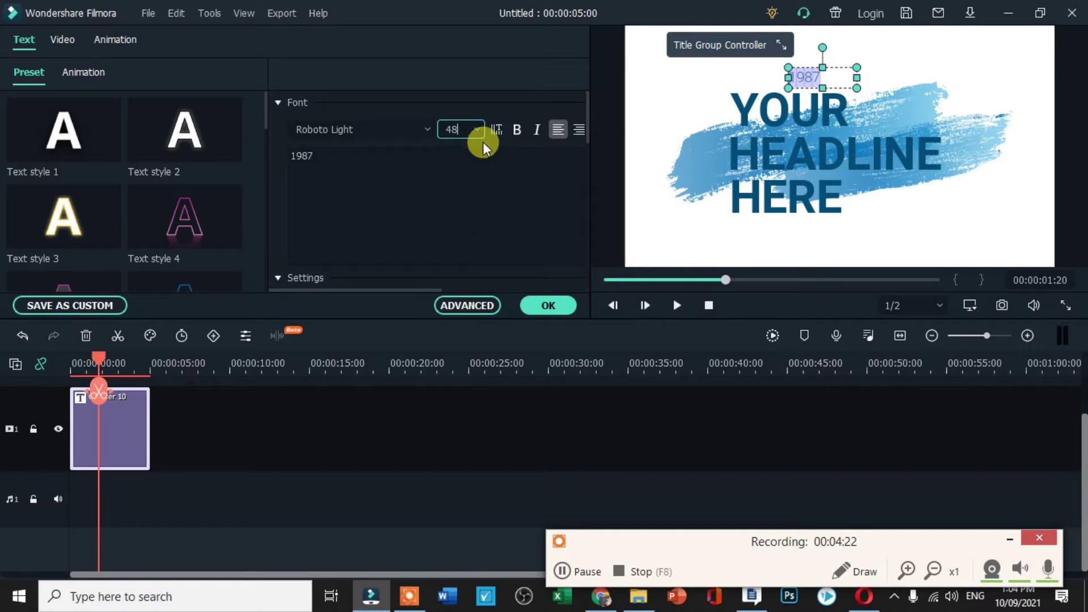
{"action": "left_click", "coordinate": [820, 83]}
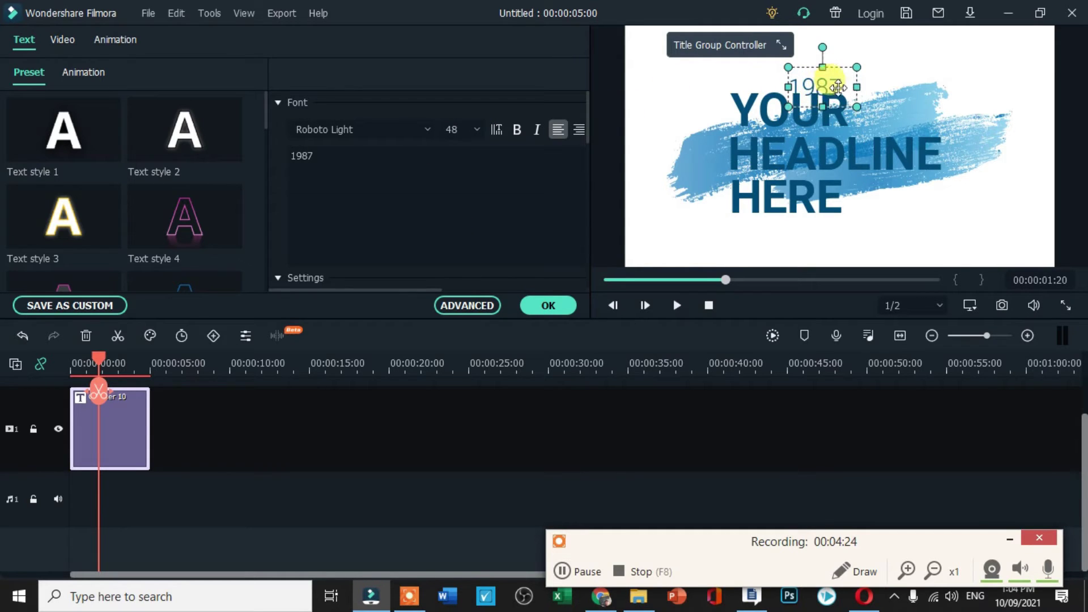
{"action": "mouse_move", "coordinate": [840, 75]}
{"action": "left_mouse_down"}
{"action": "mouse_move", "coordinate": [838, 45]}
{"action": "mouse_move", "coordinate": [844, 61]}
{"action": "left_mouse_up"}
Step: Replace the headline's first line, "YOUR", with "Philippine"
{"action": "left_click", "coordinate": [809, 97]}
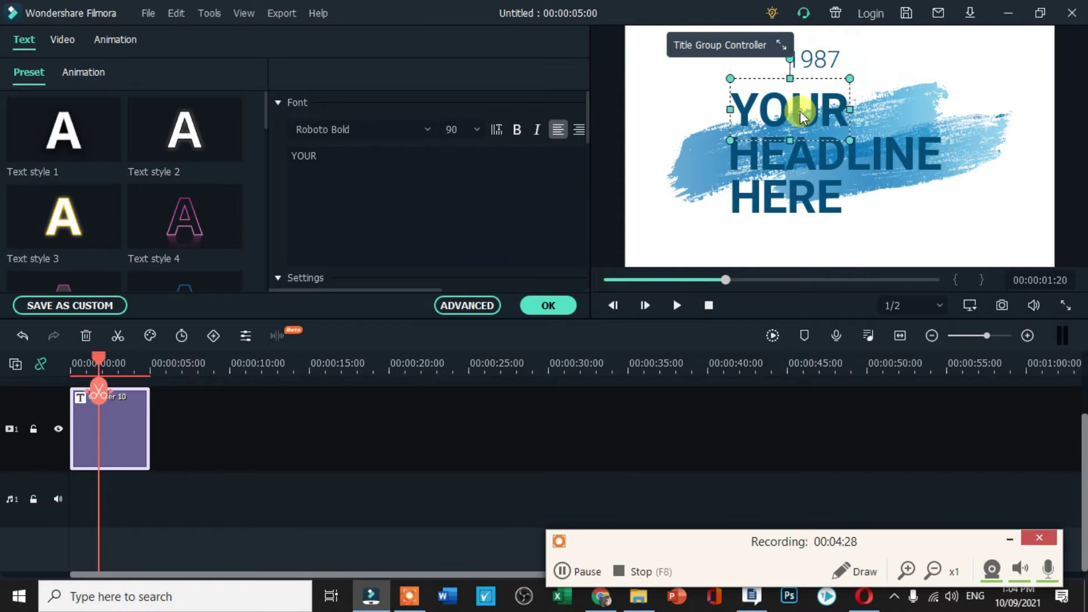
{"action": "left_click_drag", "start_coordinate": [730, 97], "coordinate": [848, 107]}
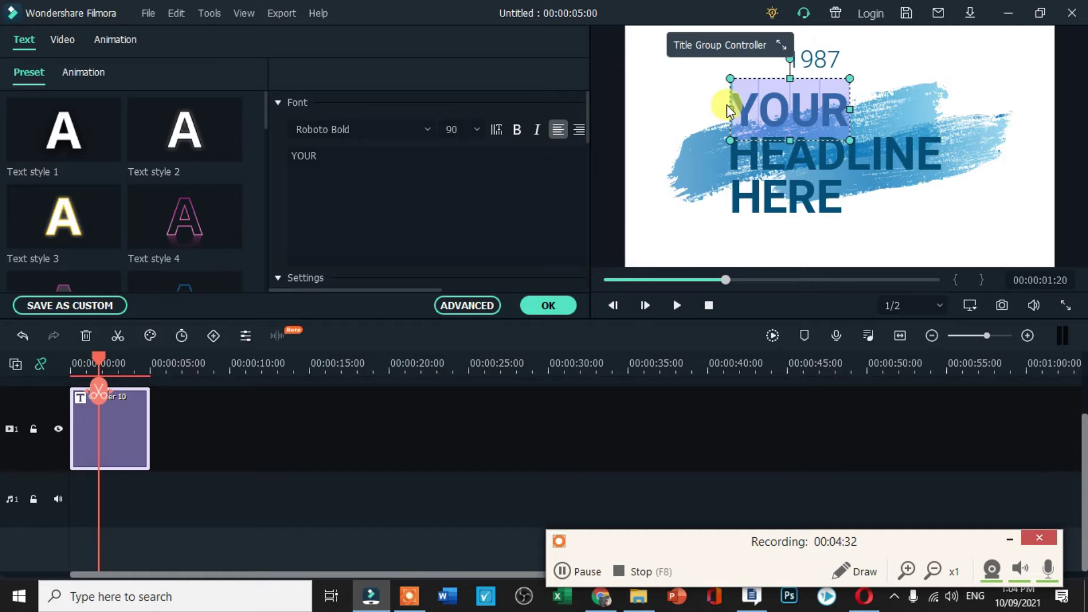
{"action": "type", "text": "Philippine"}
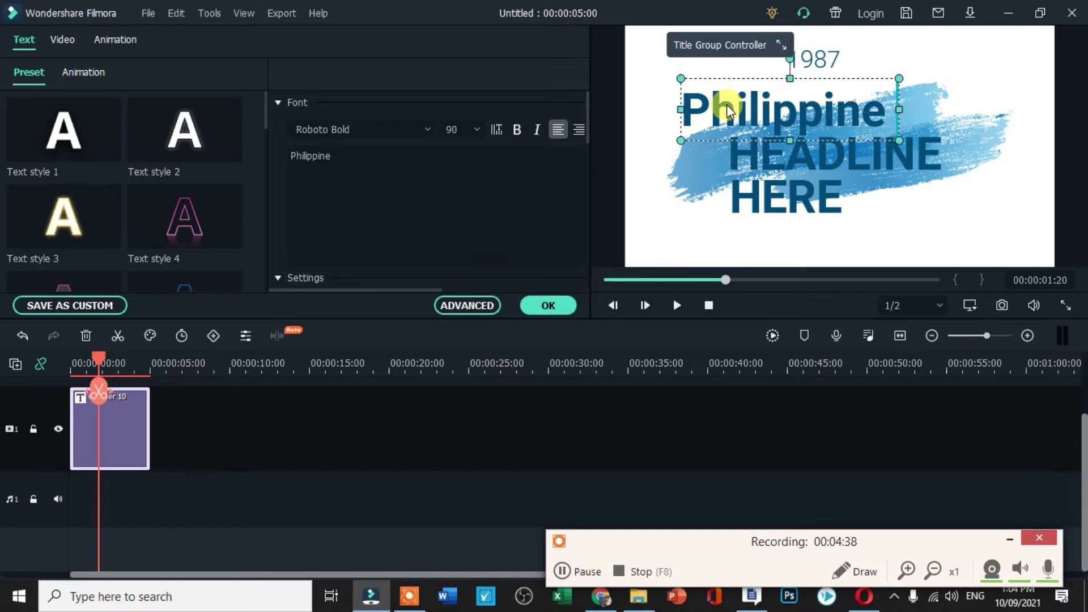
Step: Replace the headline's second line, "HEADLINE", with "Constitutuion"
{"action": "left_click", "coordinate": [807, 145]}
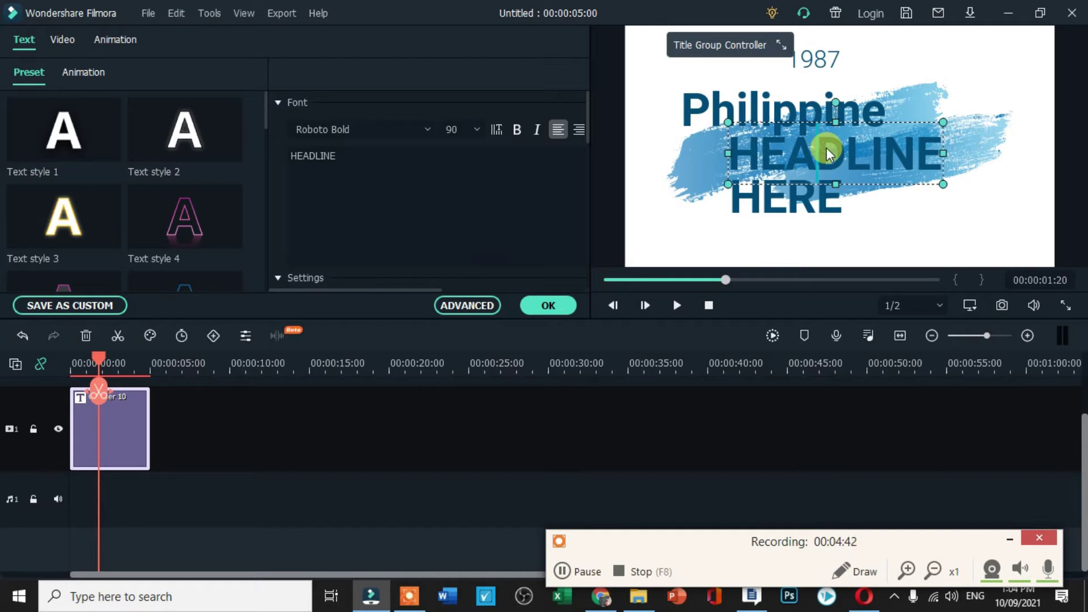
{"action": "double_click", "coordinate": [817, 146]}
{"action": "key", "text": "BackSpace"}
{"action": "type", "text": "CO"}
{"action": "key", "text": "BackSpace"}
{"action": "key", "text": "BackSpace"}
{"action": "type", "text": "Con"}
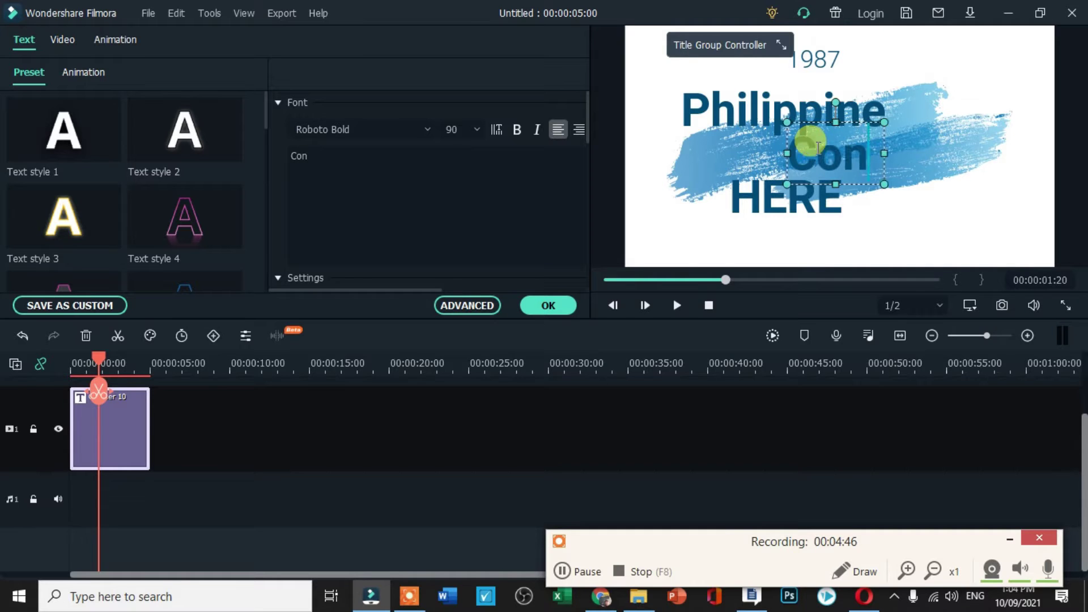
{"action": "type", "text": "stitutuion"}
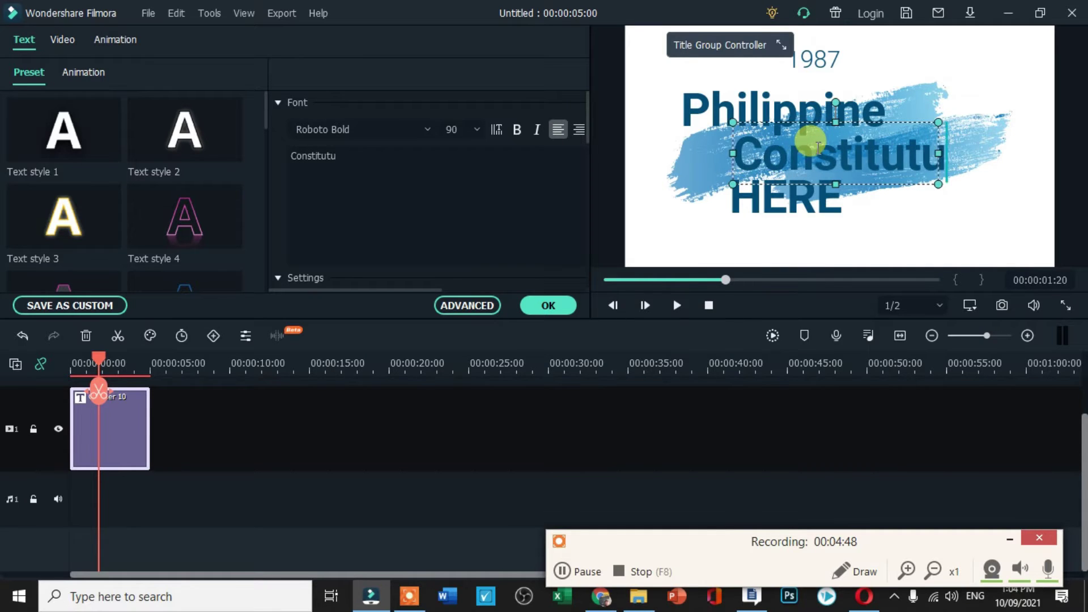
Step: Replace the headline's third line, "HERE", with "Preamble" and deselect the title
{"action": "left_click", "coordinate": [802, 199]}
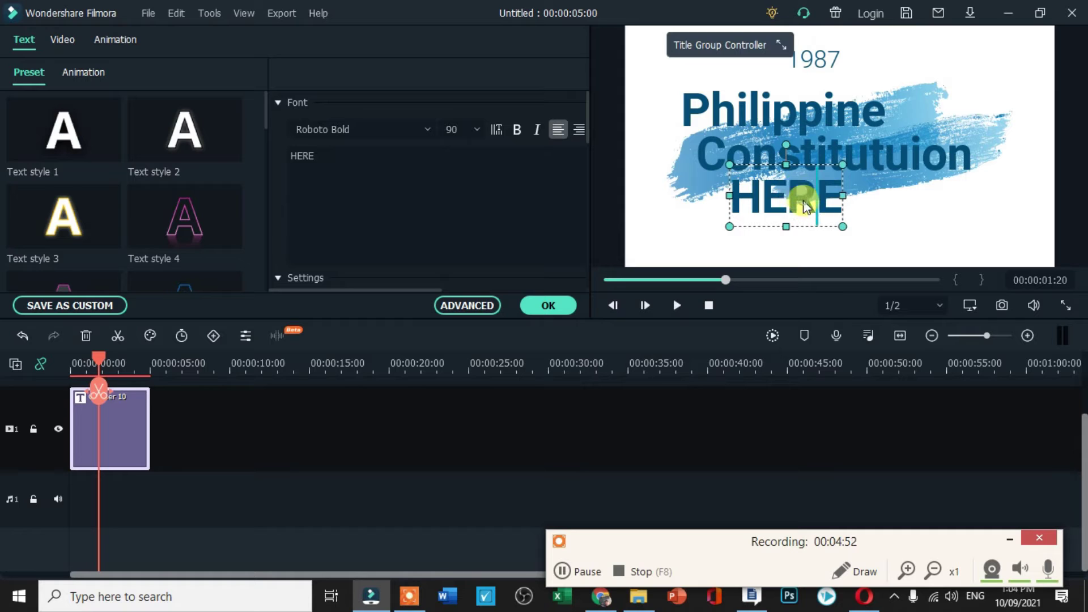
{"action": "double_click", "coordinate": [805, 197]}
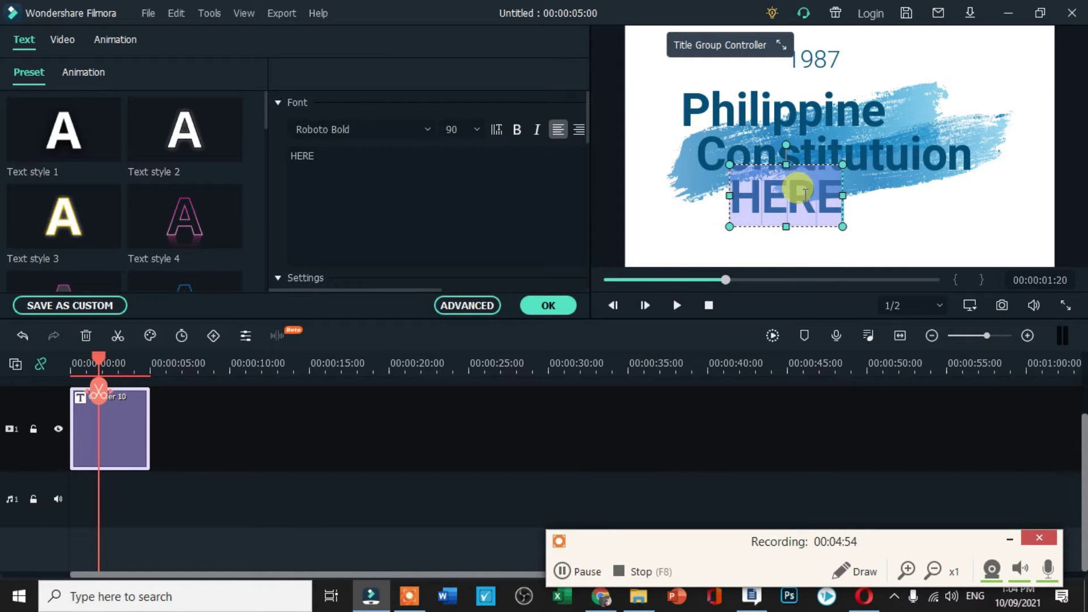
{"action": "key", "text": "BackSpace"}
{"action": "type", "text": "Prea"}
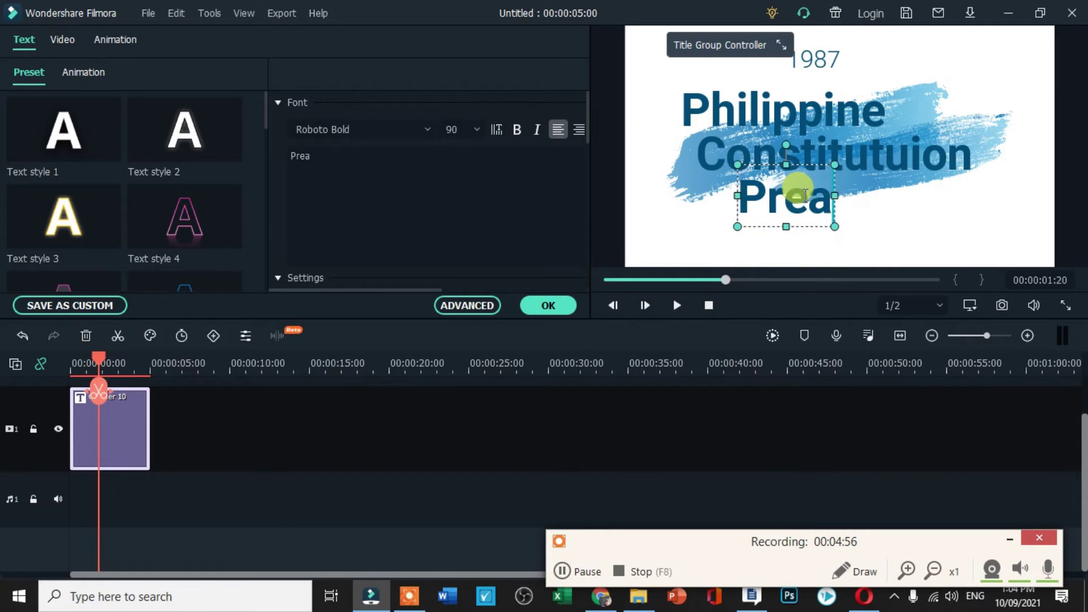
{"action": "type", "text": "mble"}
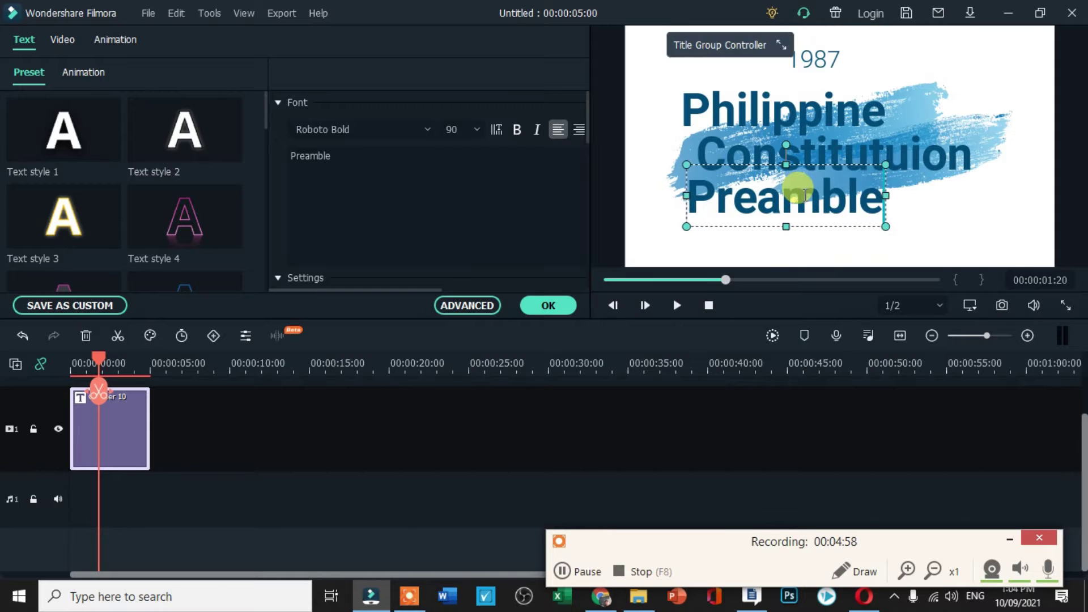
{"action": "left_click", "coordinate": [605, 467]}
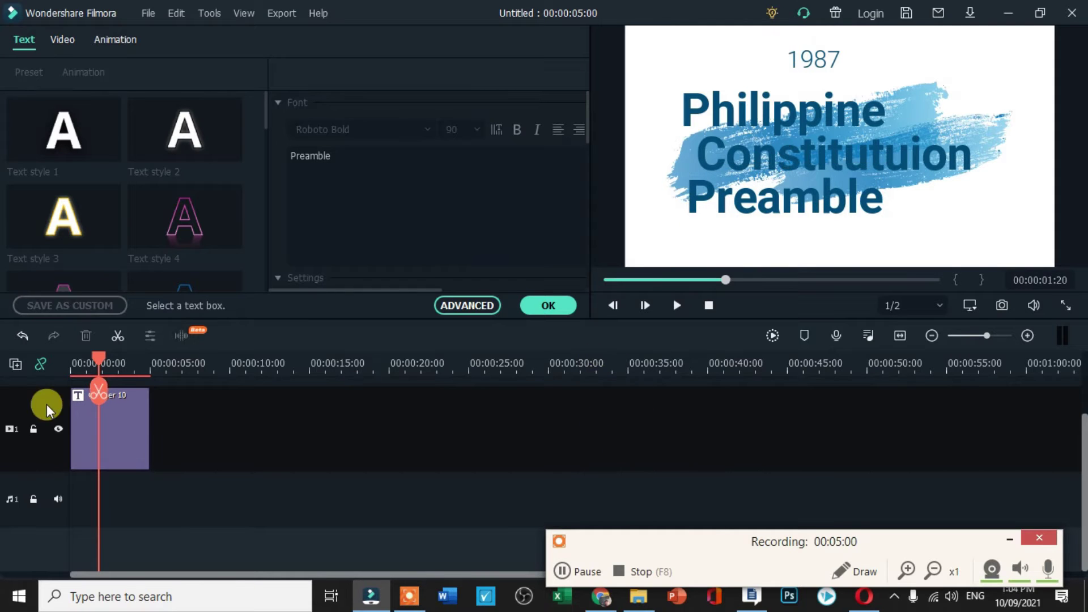
Step: Play the opener title from the start of the timeline and accept the text edits
{"action": "left_click_drag", "start_coordinate": [104, 366], "coordinate": [52, 368]}
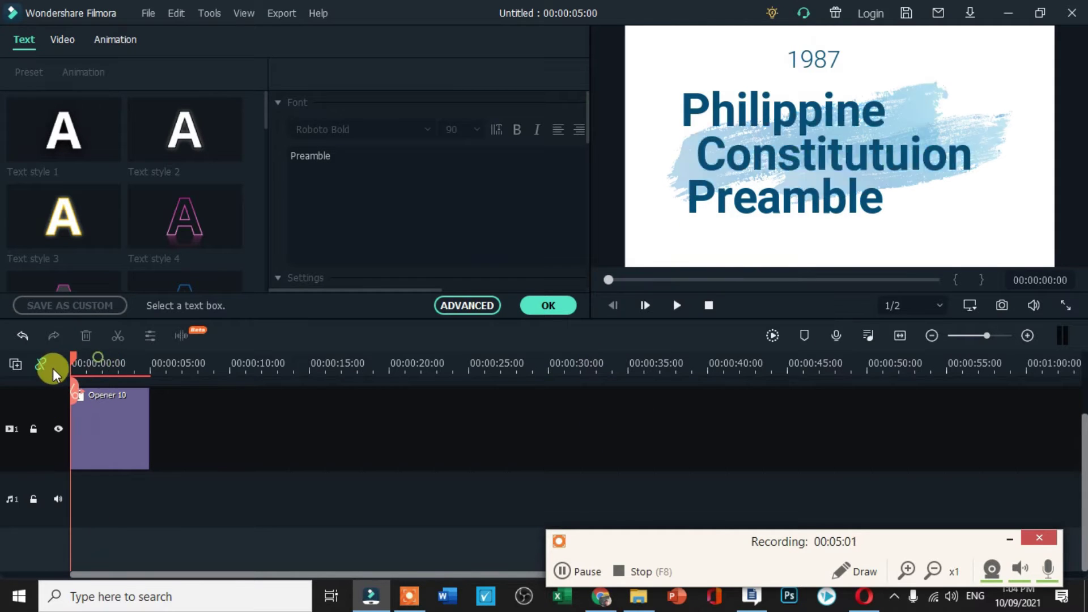
{"action": "left_click", "coordinate": [677, 305]}
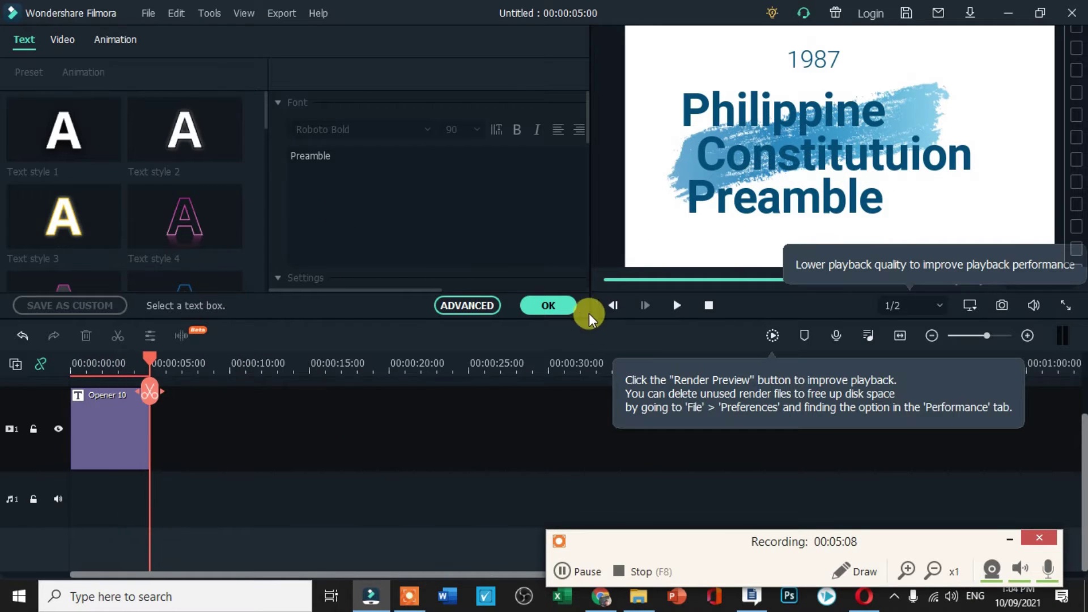
{"action": "left_click", "coordinate": [549, 306]}
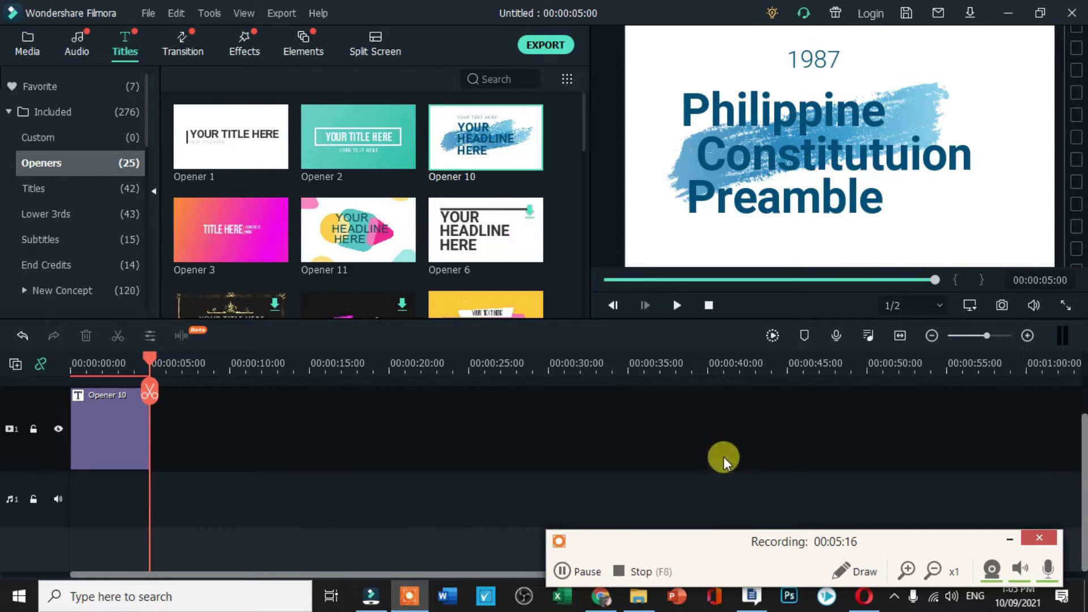
Step: Switch to Chrome and search Google for images of "philippine constitution" in a new tab
{"action": "left_click", "coordinate": [718, 441]}
{"action": "left_click", "coordinate": [1008, 14]}
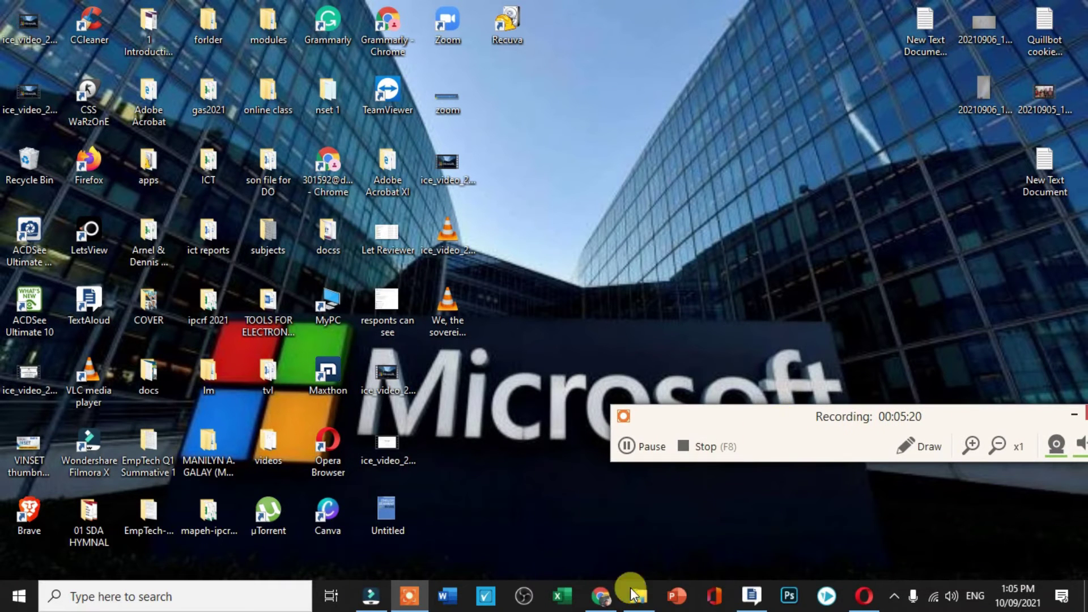
{"action": "left_click", "coordinate": [602, 595]}
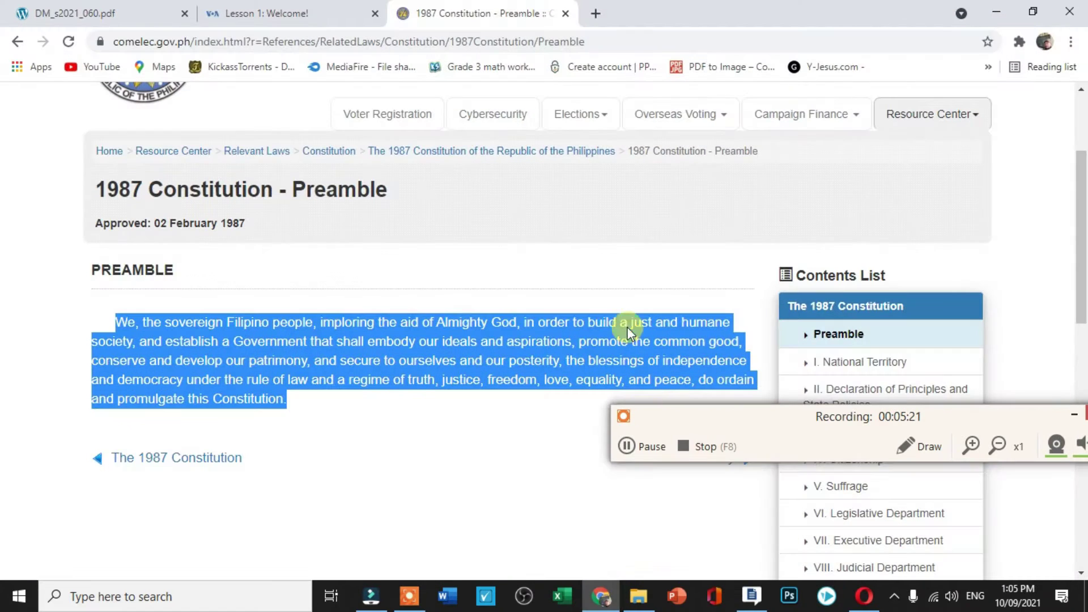
{"action": "left_click", "coordinate": [602, 15]}
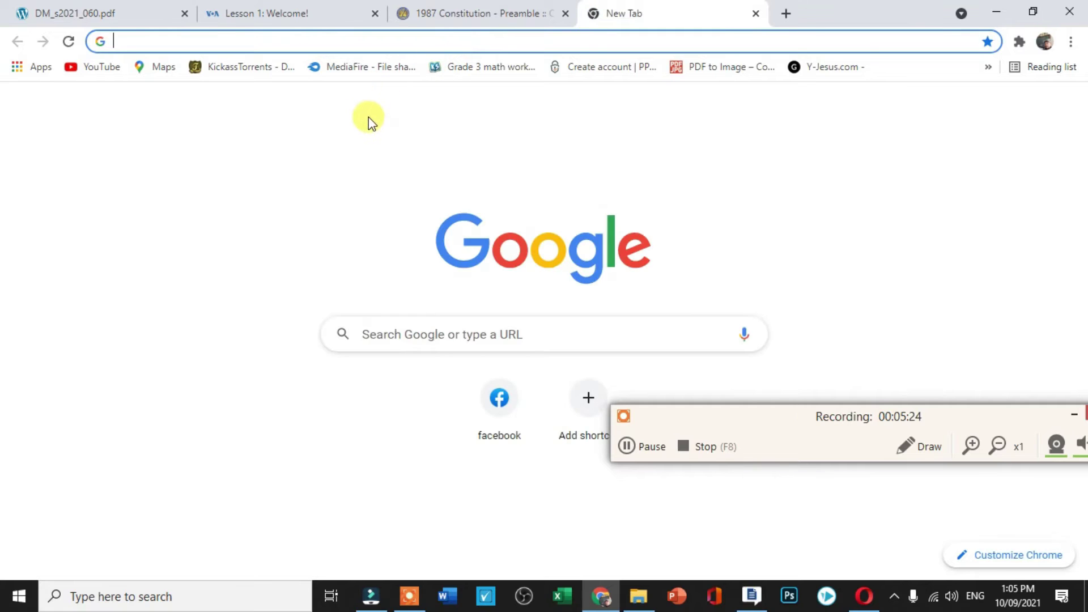
{"action": "left_click", "coordinate": [398, 334]}
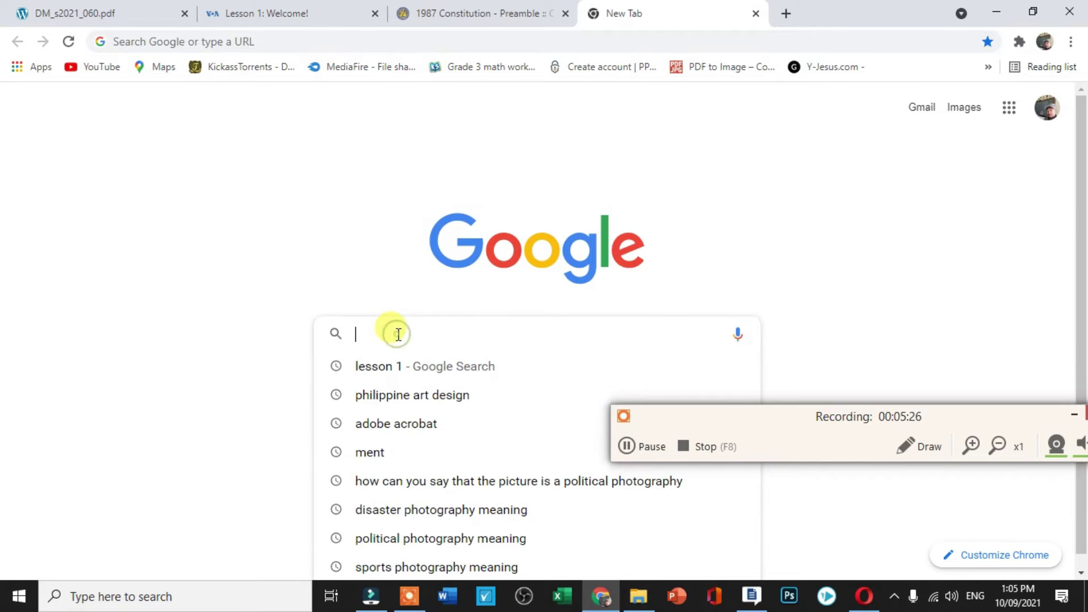
{"action": "type", "text": "philipp"}
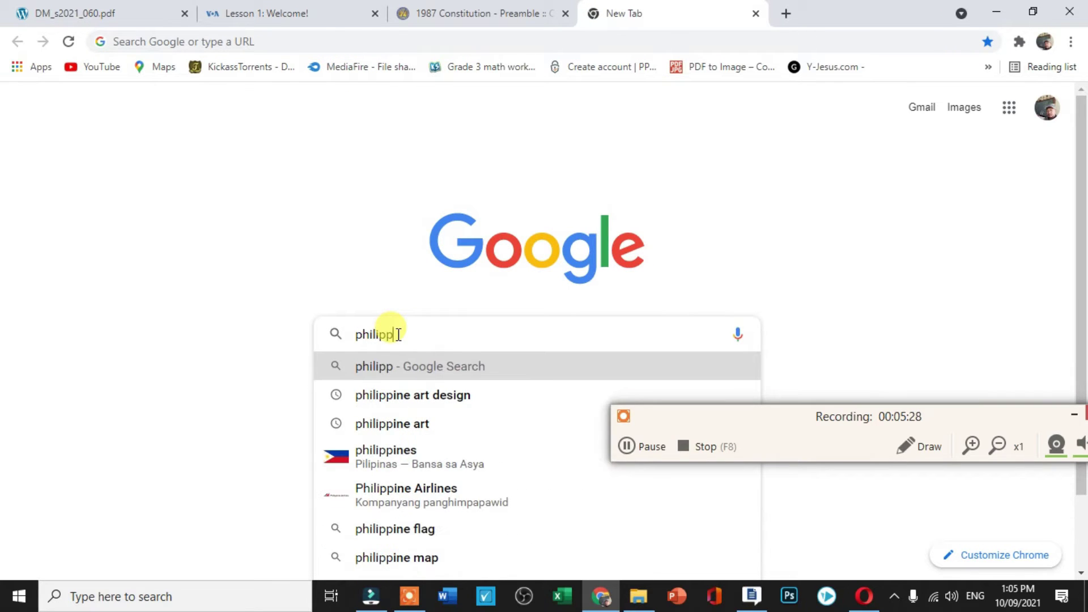
{"action": "type", "text": "ine cons"}
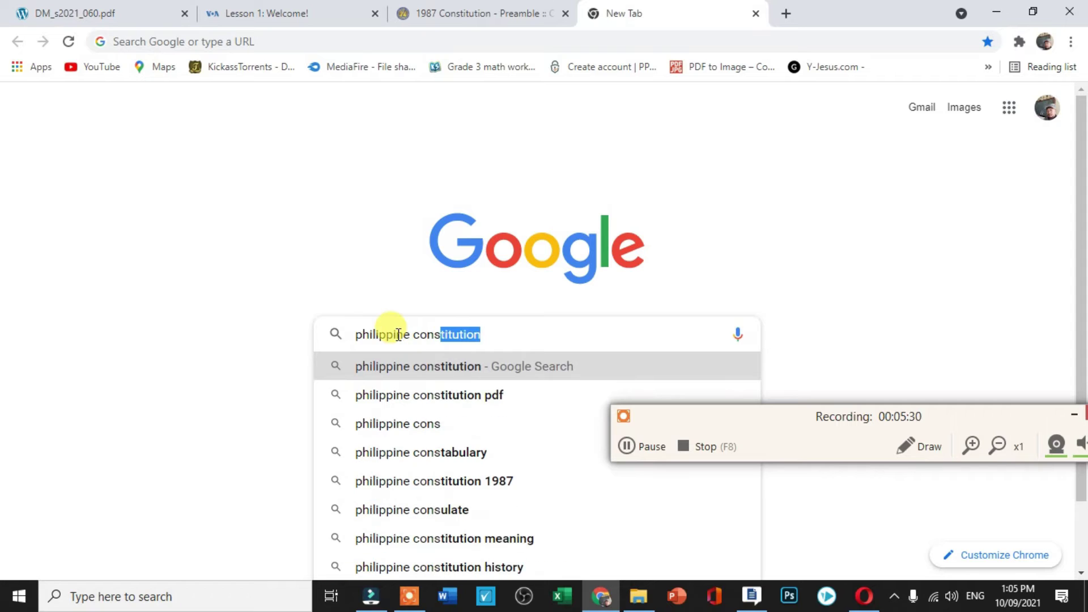
{"action": "type", "text": "tituti"}
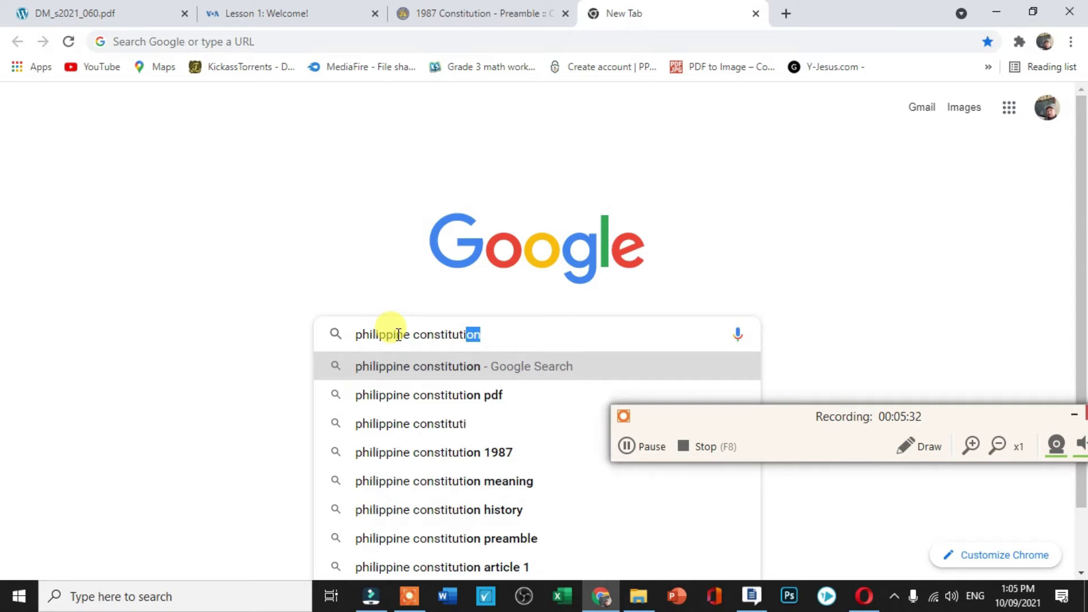
{"action": "type", "text": "on"}
{"action": "key", "text": "Return"}
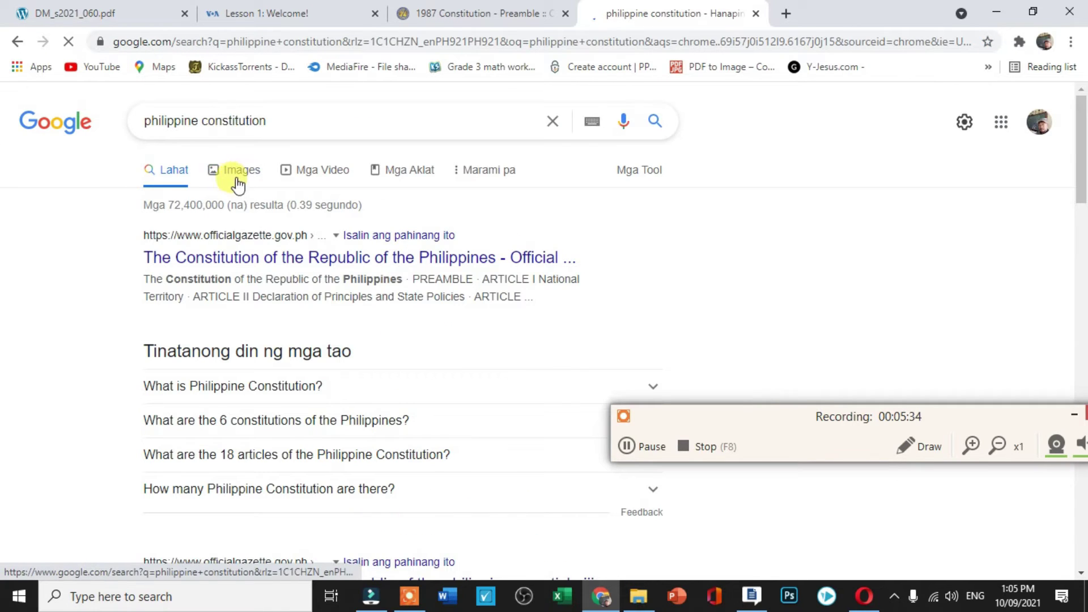
{"action": "left_click", "coordinate": [241, 177]}
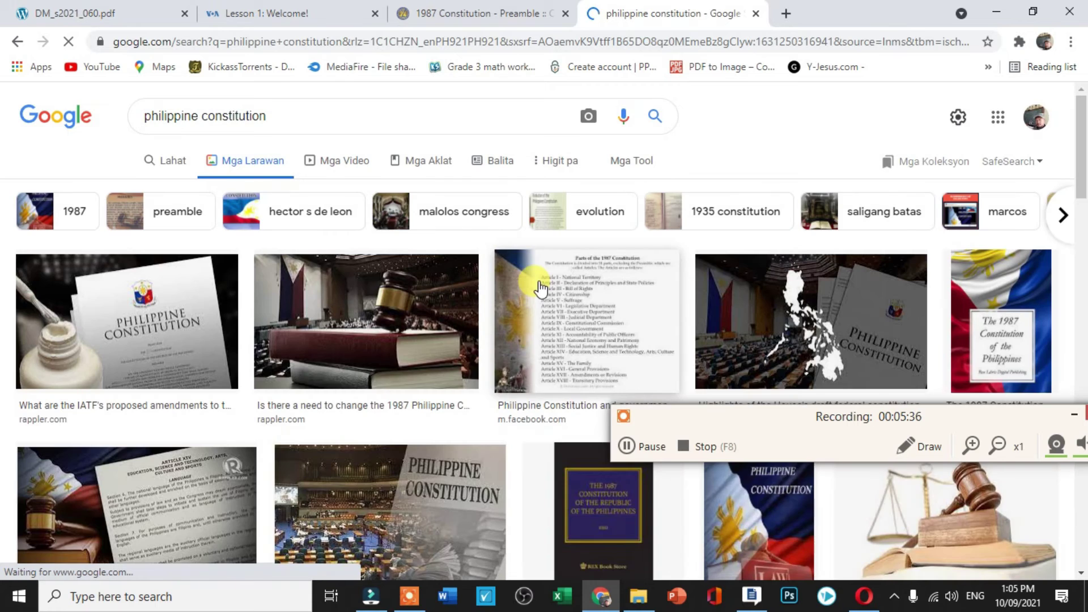
Step: Save the image of the gavel resting on law books from the search results to the Downloads folder
{"action": "scroll", "coordinate": [540, 289], "scroll_direction": "down", "scroll_amount": 1}
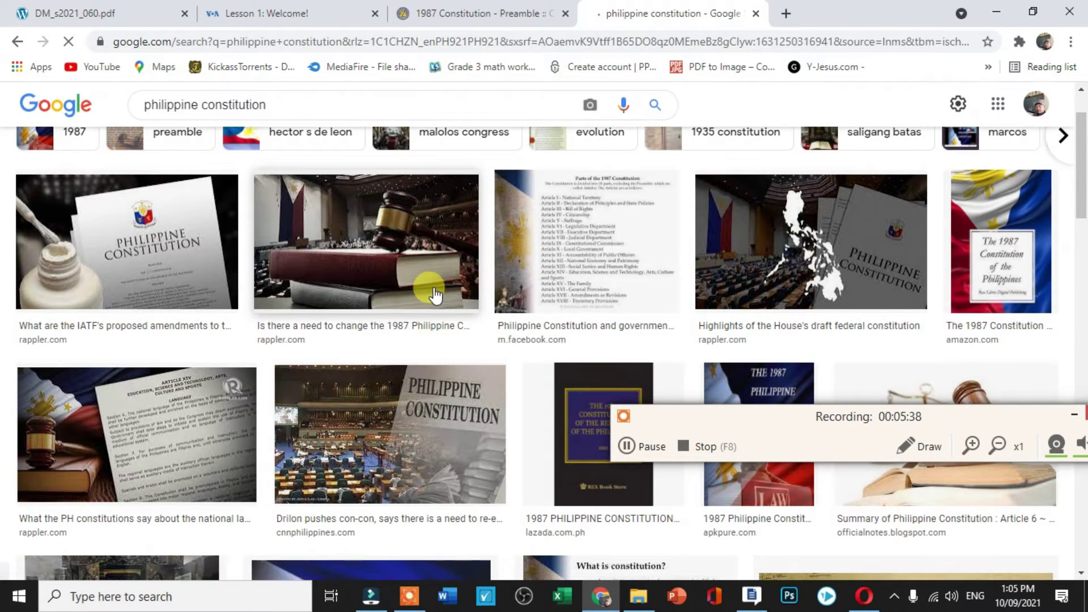
{"action": "left_click", "coordinate": [384, 244]}
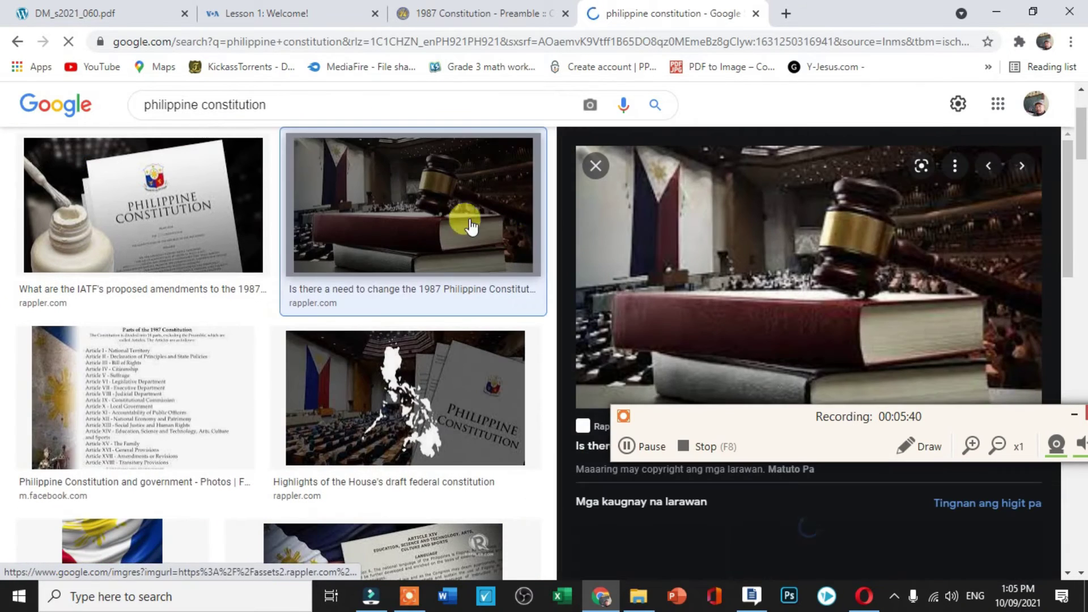
{"action": "right_click", "coordinate": [783, 209]}
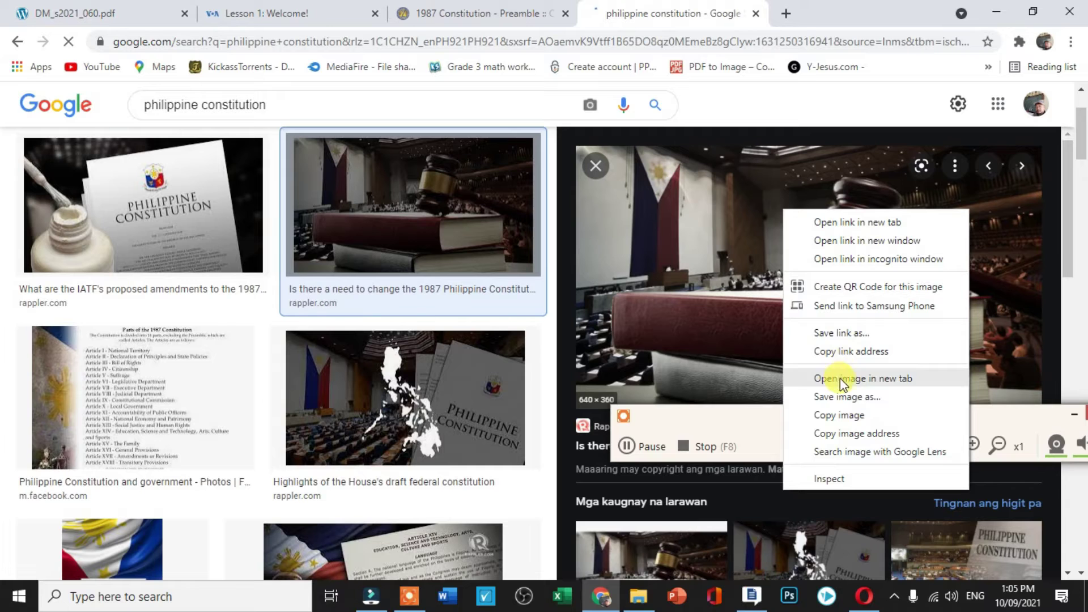
{"action": "left_click", "coordinate": [846, 396]}
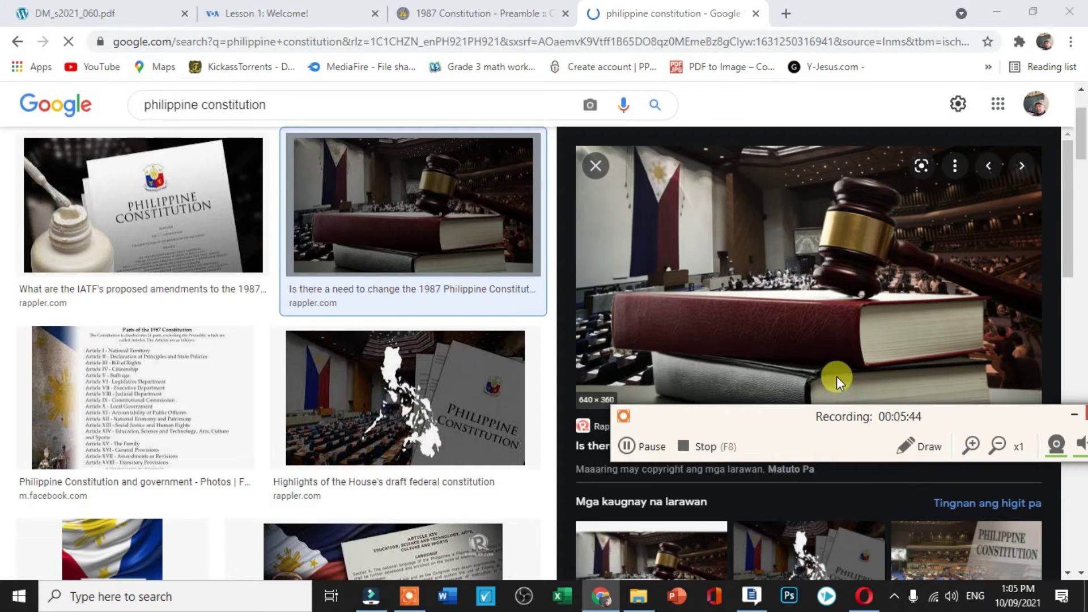
{"action": "left_click", "coordinate": [906, 355]}
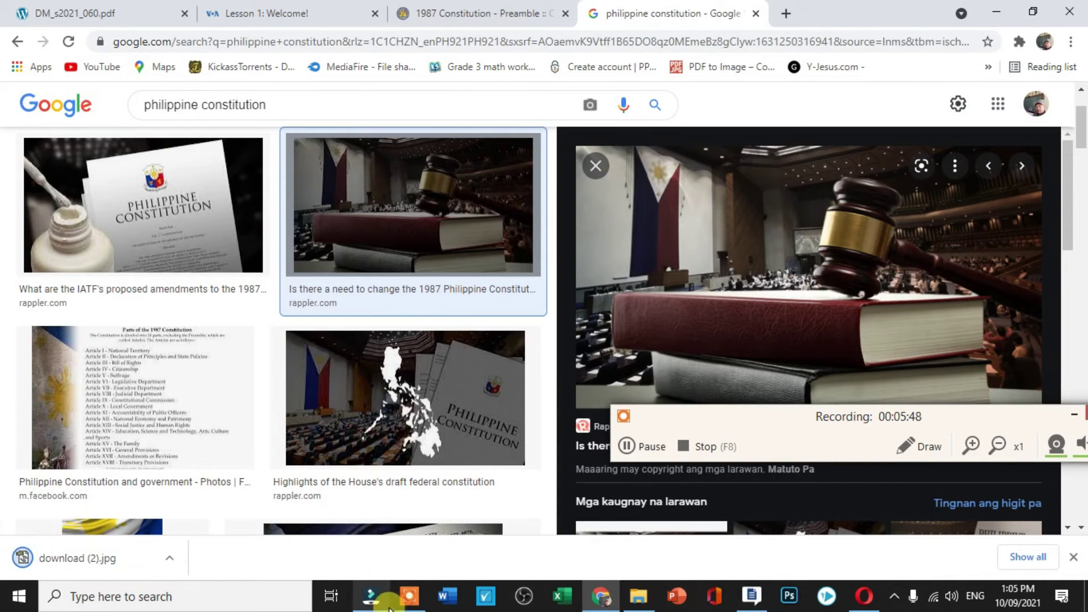
Step: Switch to Filmora and import the image "download (2)" from the Downloads folder into the project media
{"action": "left_click", "coordinate": [371, 596]}
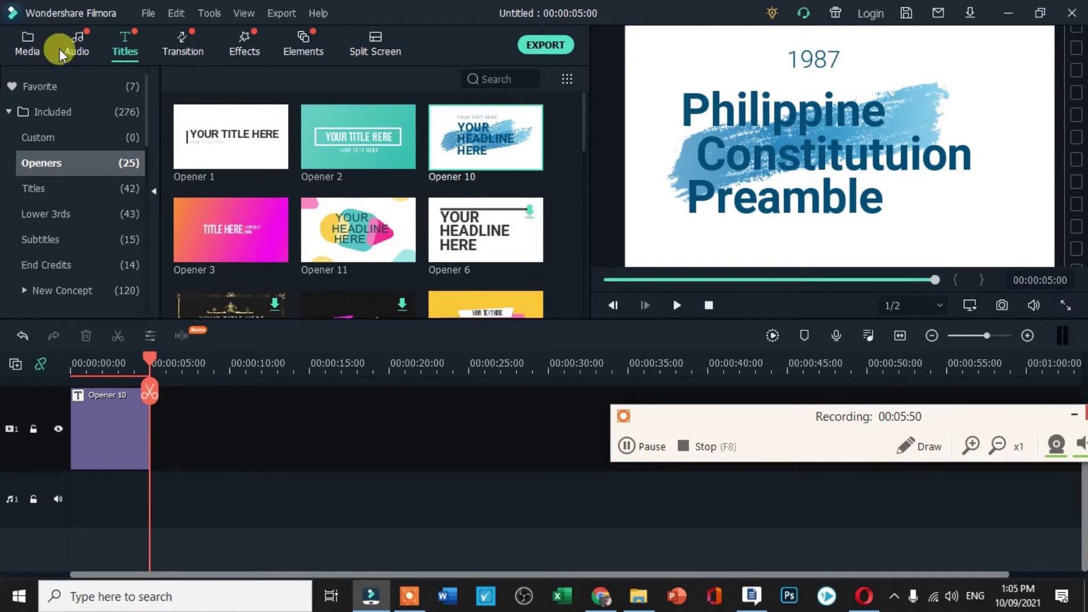
{"action": "left_click", "coordinate": [23, 40]}
{"action": "left_click", "coordinate": [208, 78]}
{"action": "left_click", "coordinate": [215, 110]}
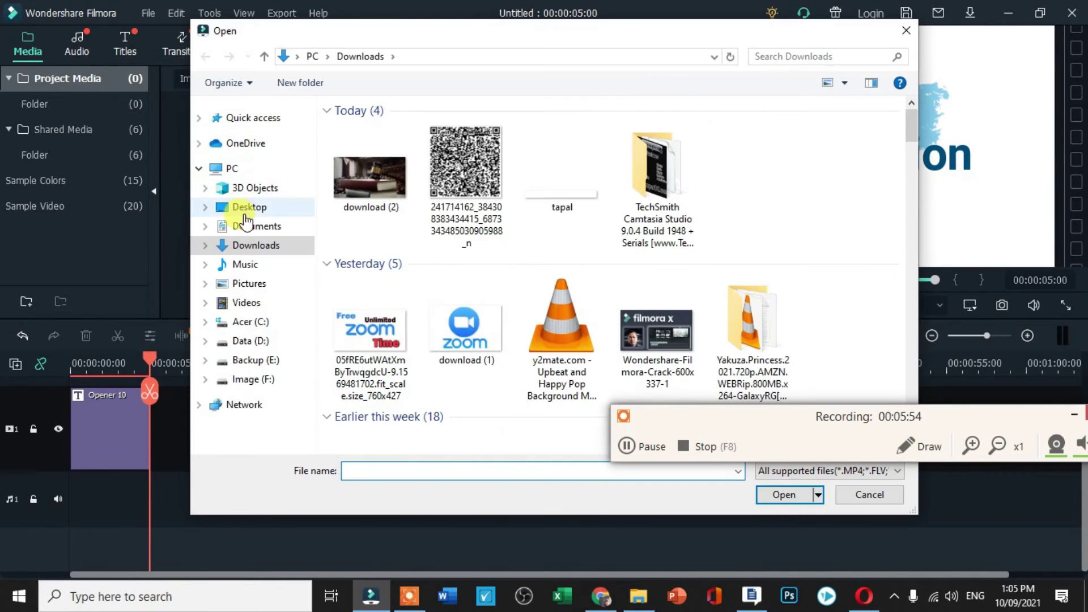
{"action": "left_click", "coordinate": [363, 177]}
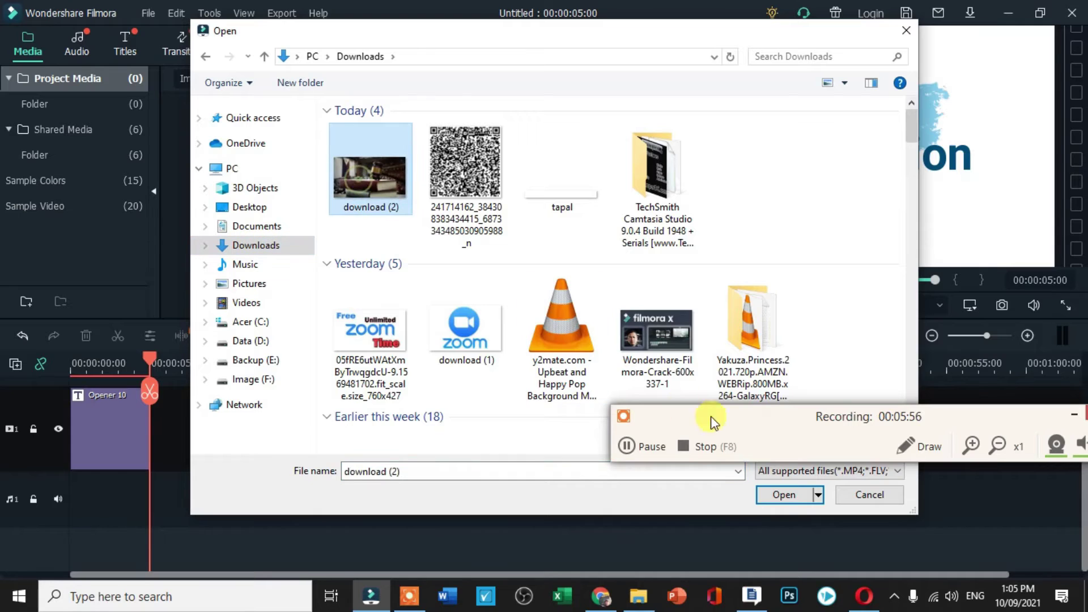
{"action": "left_click", "coordinate": [780, 497]}
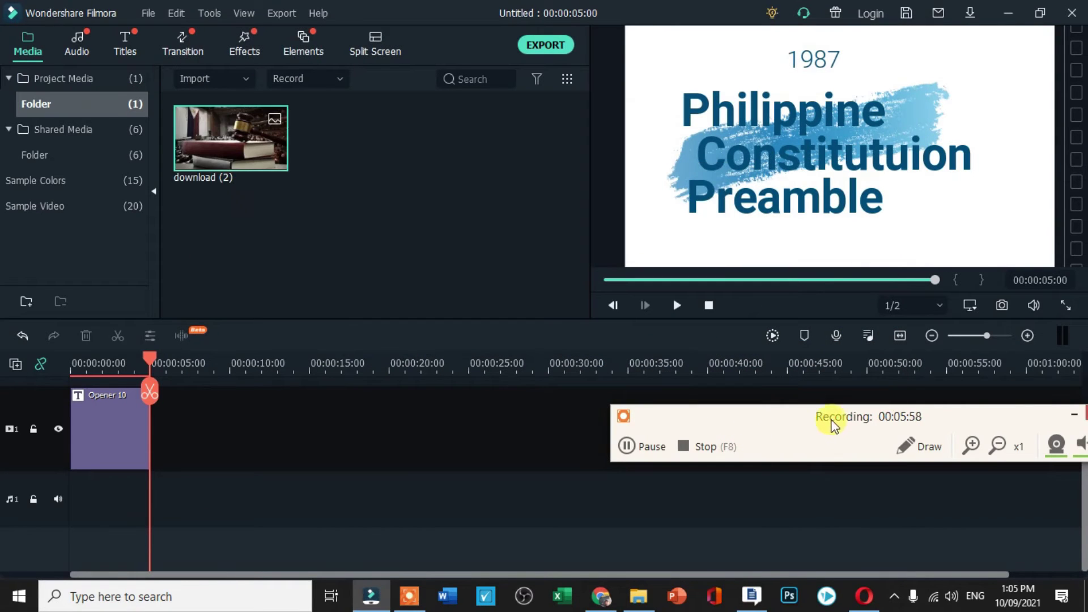
Step: Move the recorder bar off the video track and place the gavel image directly after the opener title
{"action": "left_click_drag", "start_coordinate": [830, 418], "coordinate": [848, 529]}
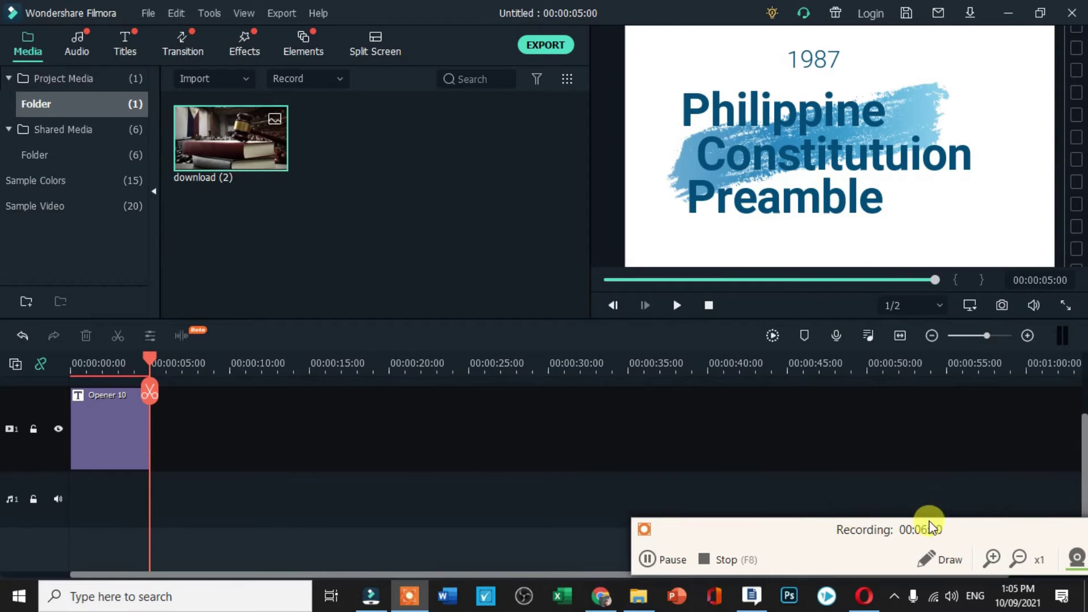
{"action": "left_click", "coordinate": [1036, 506]}
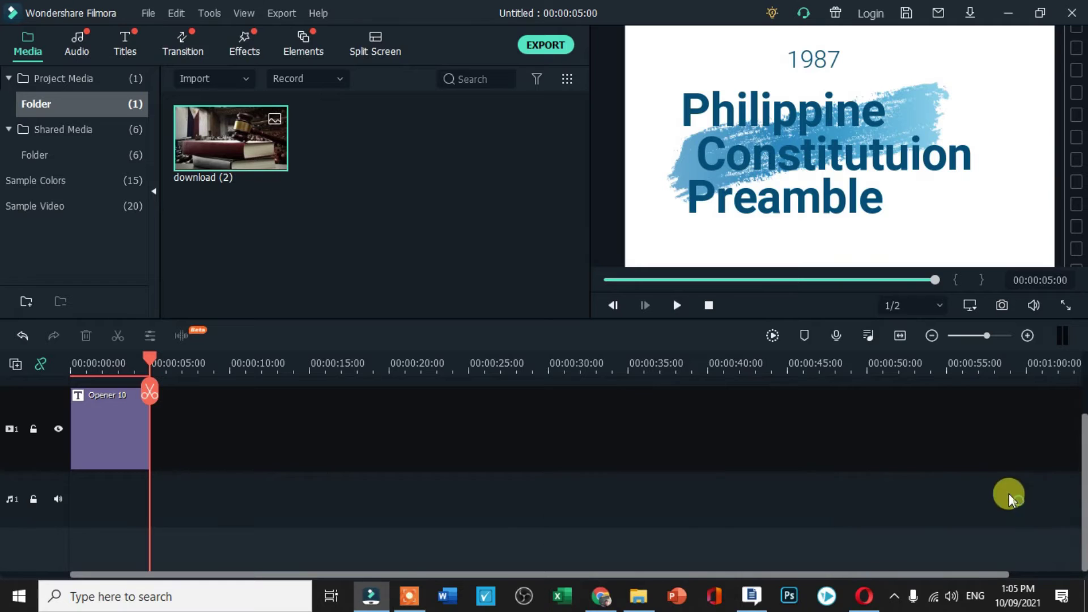
{"action": "left_click_drag", "start_coordinate": [251, 134], "coordinate": [161, 425]}
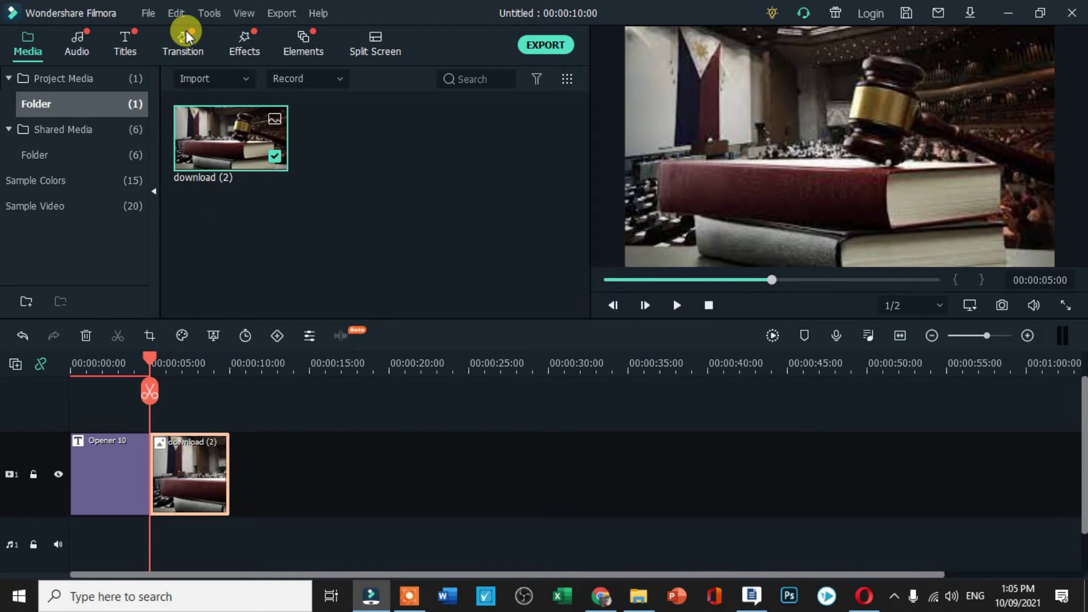
Step: Add the Subtitle 2 preset on a new track directly above the gavel image
{"action": "left_click", "coordinate": [119, 40]}
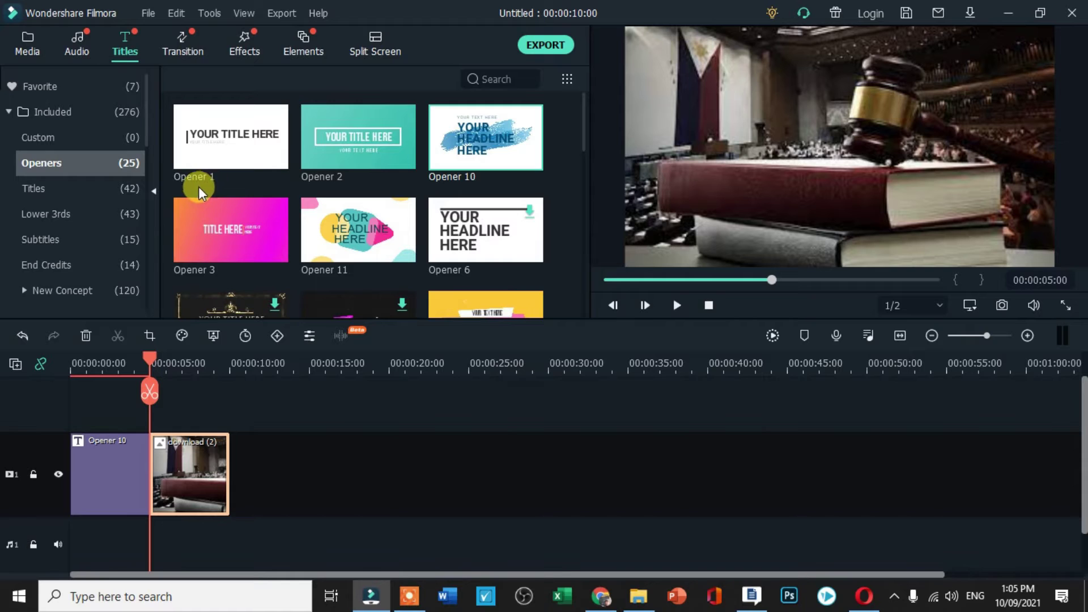
{"action": "scroll", "coordinate": [122, 215], "scroll_direction": "down", "scroll_amount": 3}
{"action": "left_click", "coordinate": [78, 163]}
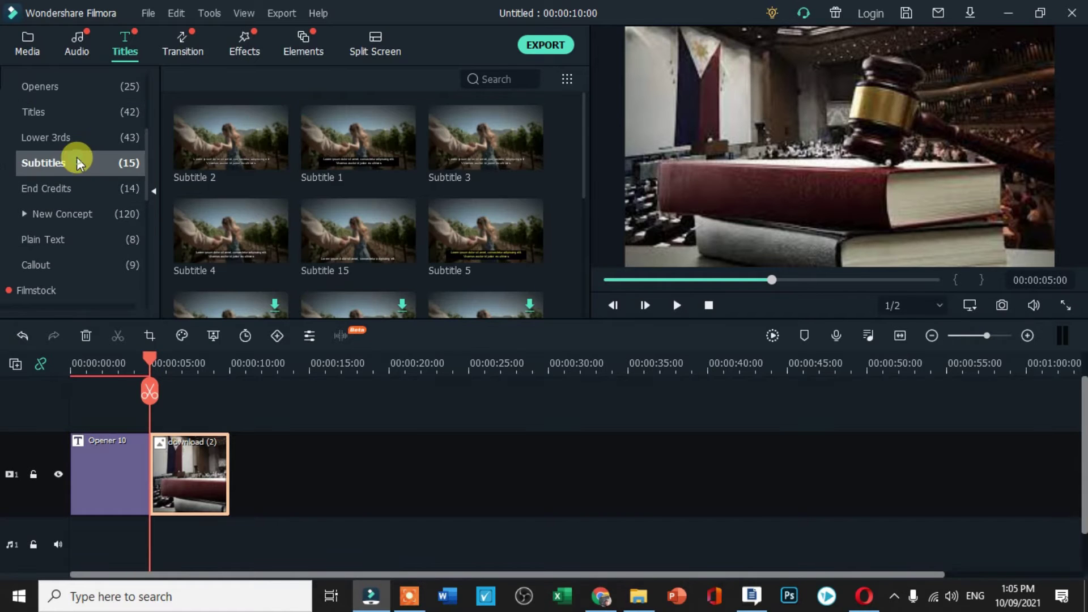
{"action": "left_click", "coordinate": [228, 154]}
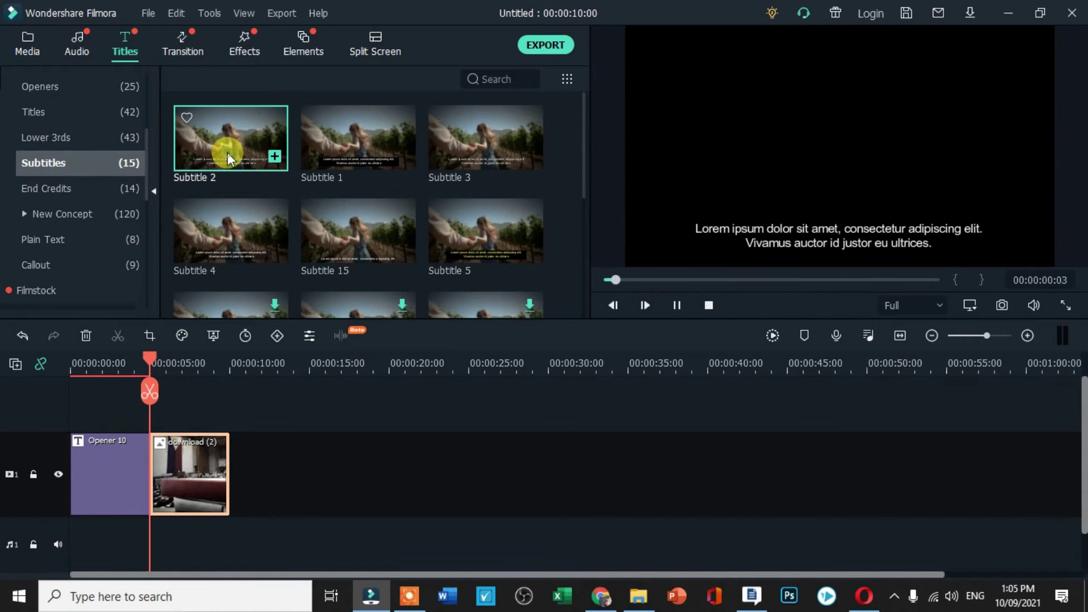
{"action": "left_click_drag", "start_coordinate": [227, 152], "coordinate": [162, 393]}
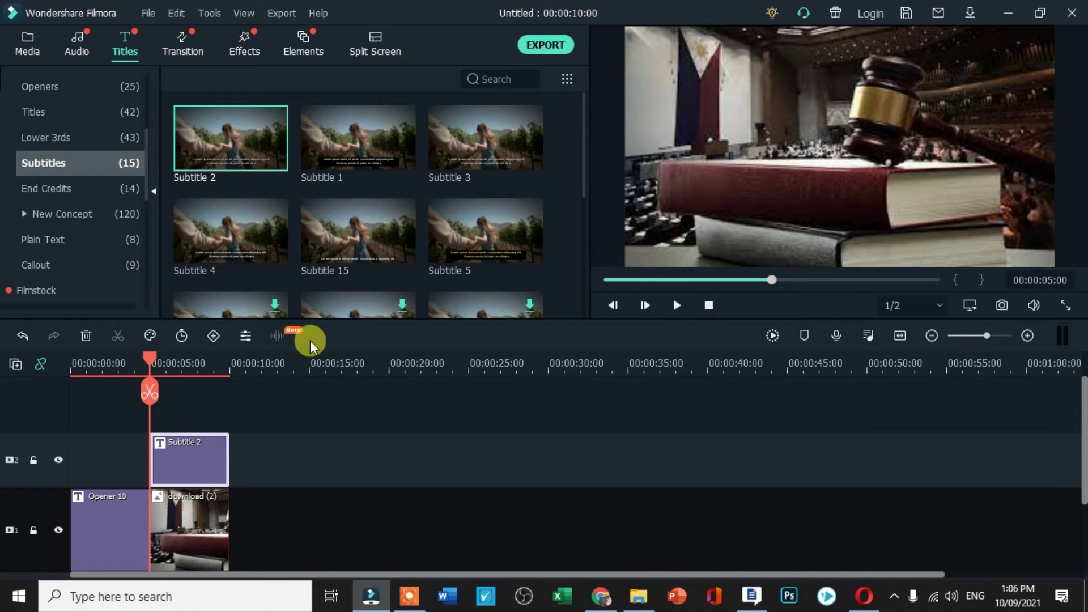
Step: Open the subtitle for text editing at 00:00:06:18 and stretch the first line's text box upward over the books
{"action": "left_click_drag", "start_coordinate": [155, 358], "coordinate": [175, 373]}
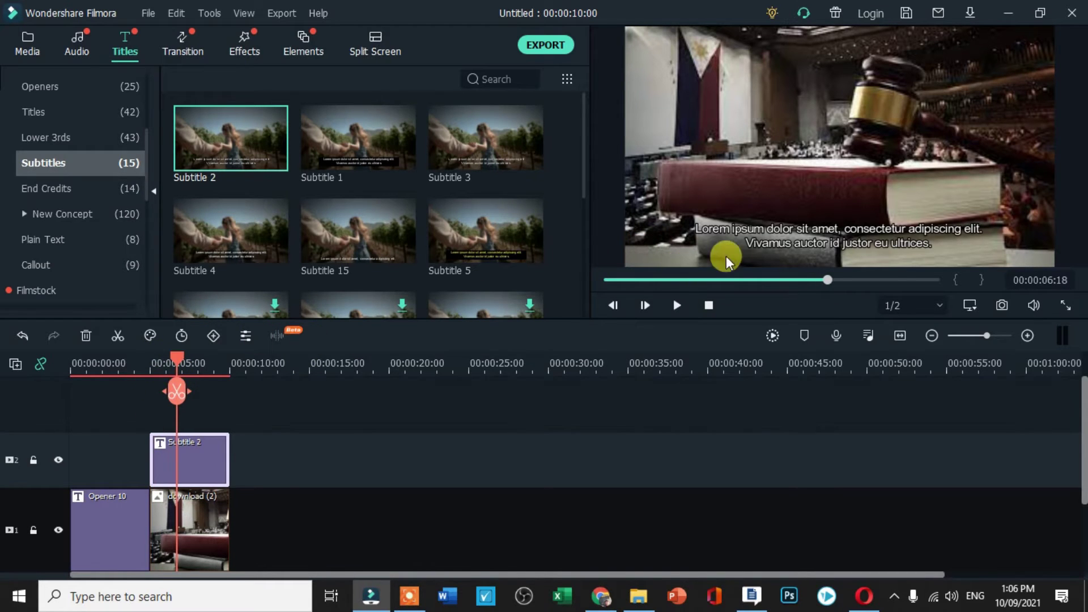
{"action": "double_click", "coordinate": [747, 228]}
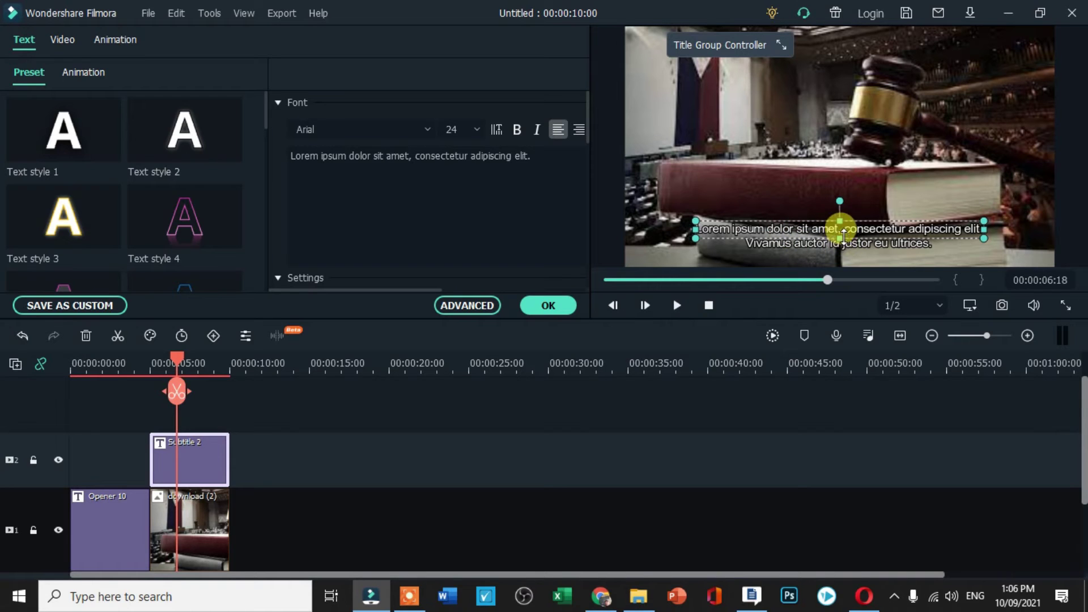
{"action": "left_click_drag", "start_coordinate": [837, 227], "coordinate": [819, 195]}
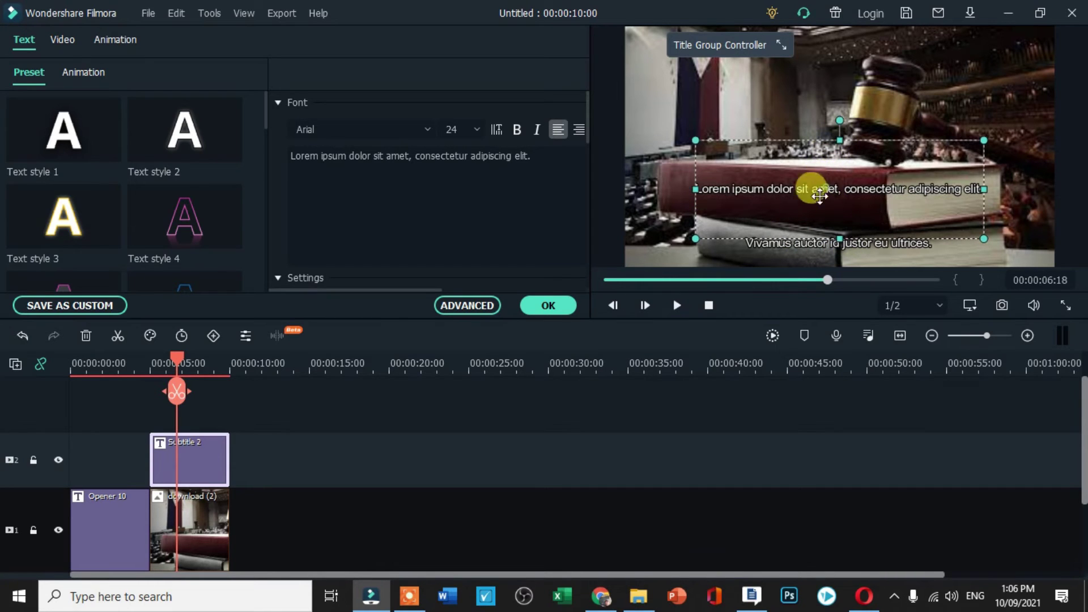
Step: Switch to Chrome and copy the highlighted Preamble paragraph from the 1987 Constitution page
{"action": "left_click", "coordinate": [607, 598]}
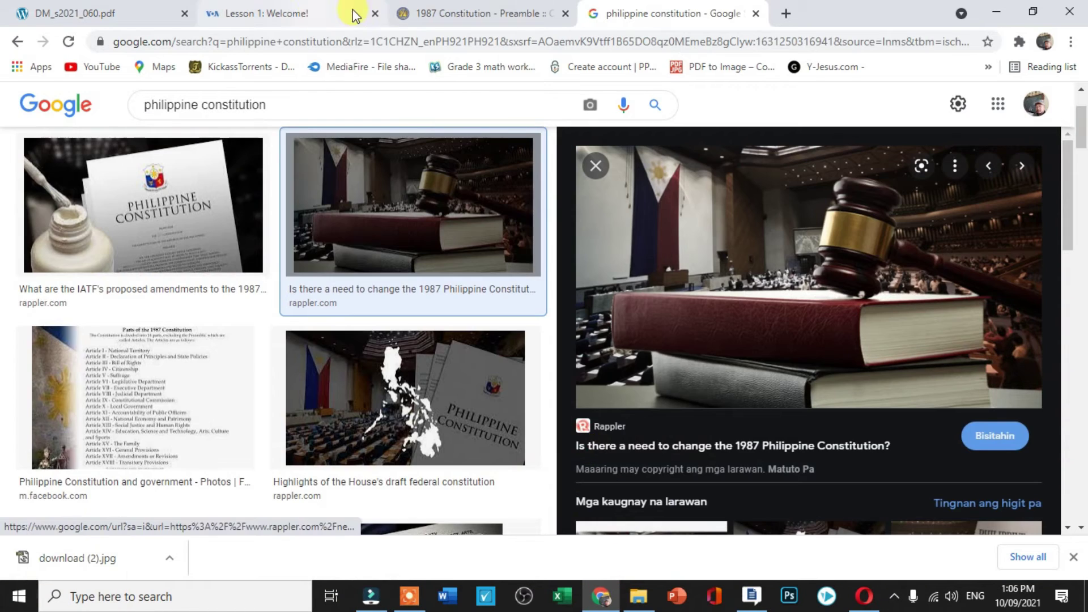
{"action": "left_click", "coordinate": [432, 17]}
{"action": "right_click", "coordinate": [255, 321]}
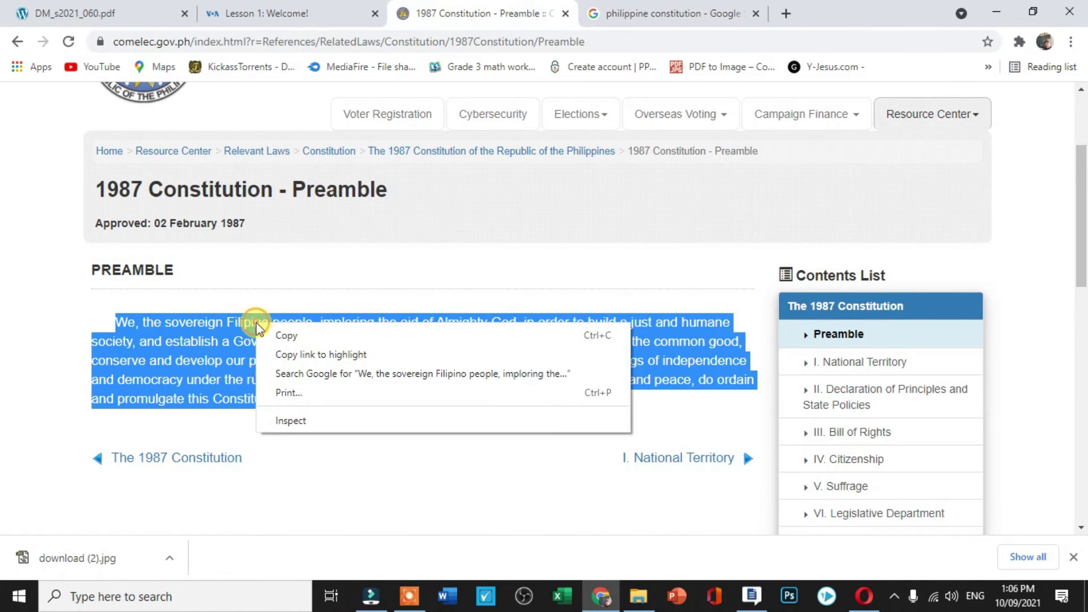
{"action": "left_click", "coordinate": [294, 337]}
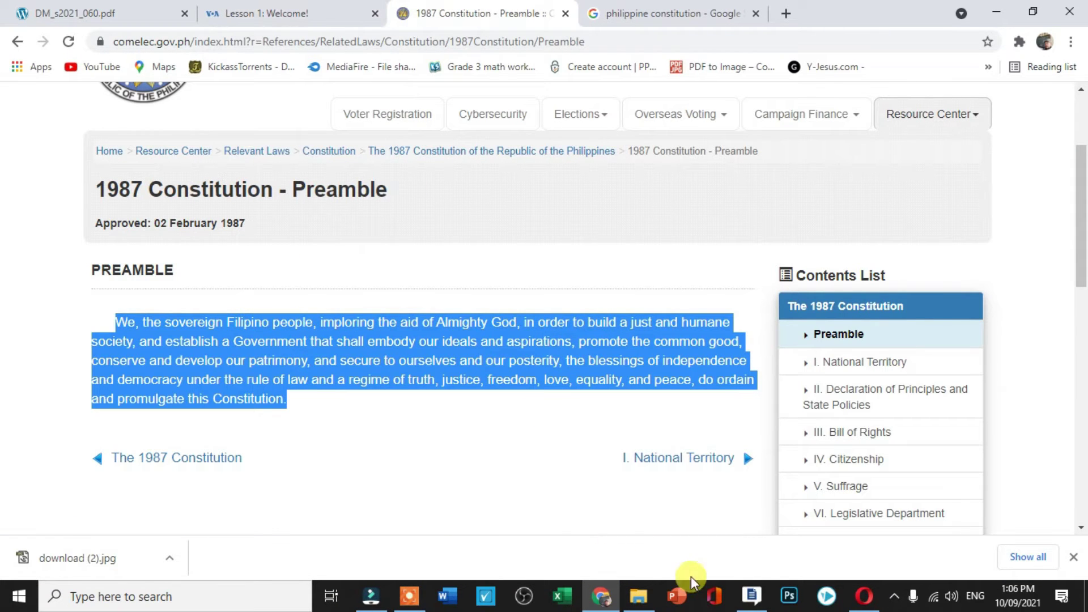
Step: Return to Filmora and replace the first subtitle line's placeholder text with the copied Preamble paragraph
{"action": "left_click", "coordinate": [374, 595]}
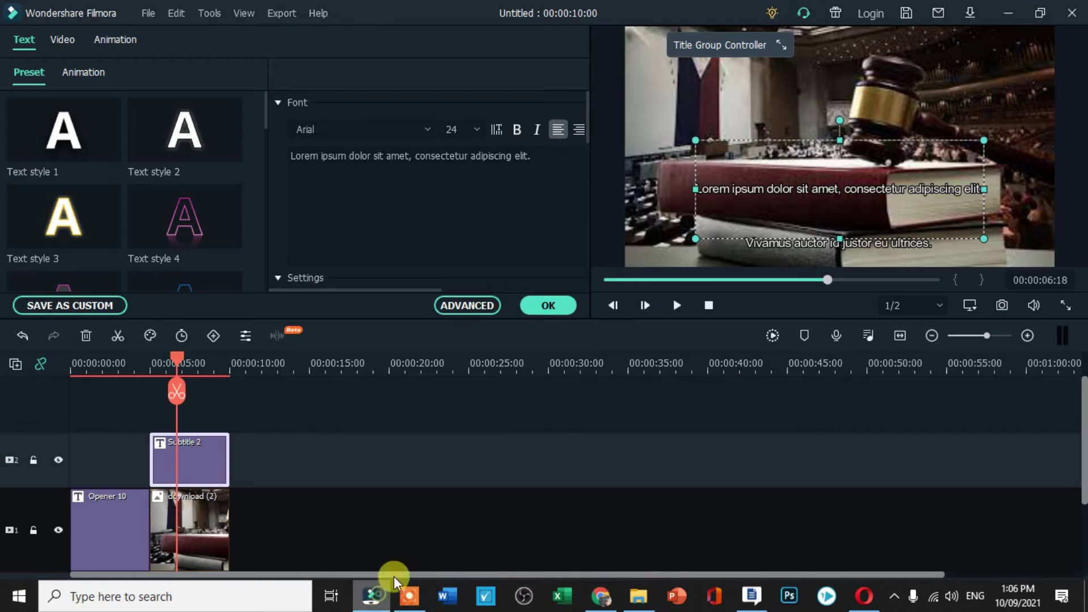
{"action": "double_click", "coordinate": [742, 191]}
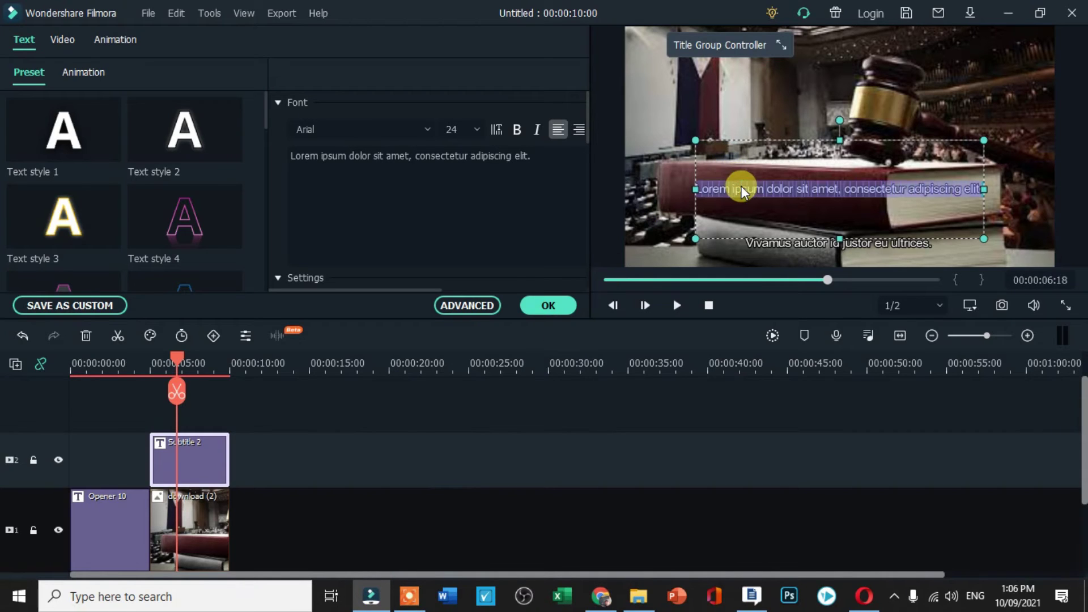
{"action": "key", "text": "BackSpace"}
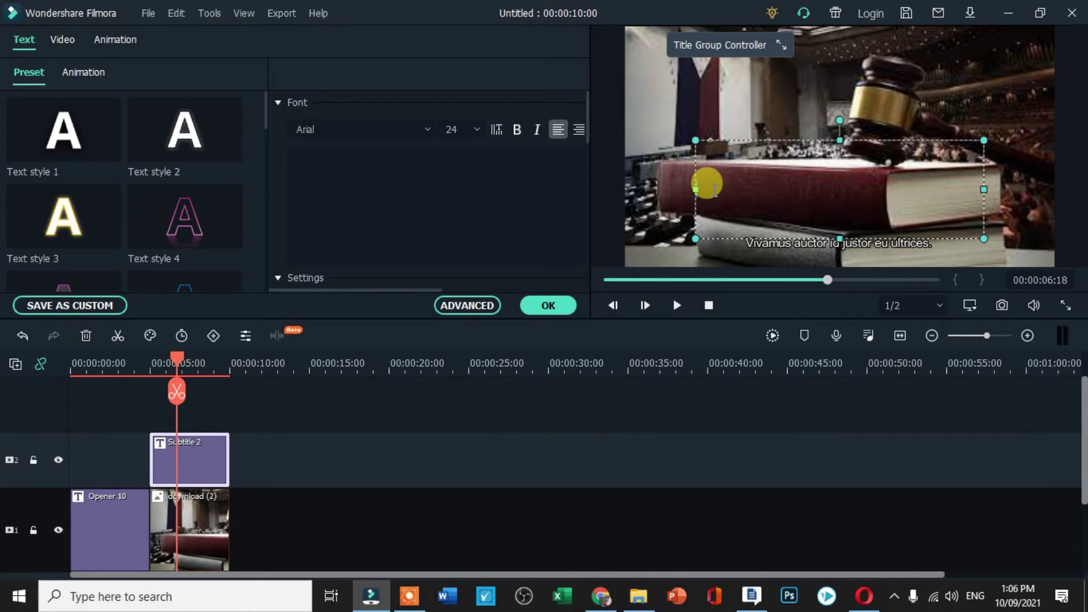
{"action": "key", "text": "ctrl+v"}
Step: Move the second placeholder line below the visible frame and widen the Preamble text box across the picture
{"action": "left_click", "coordinate": [788, 244]}
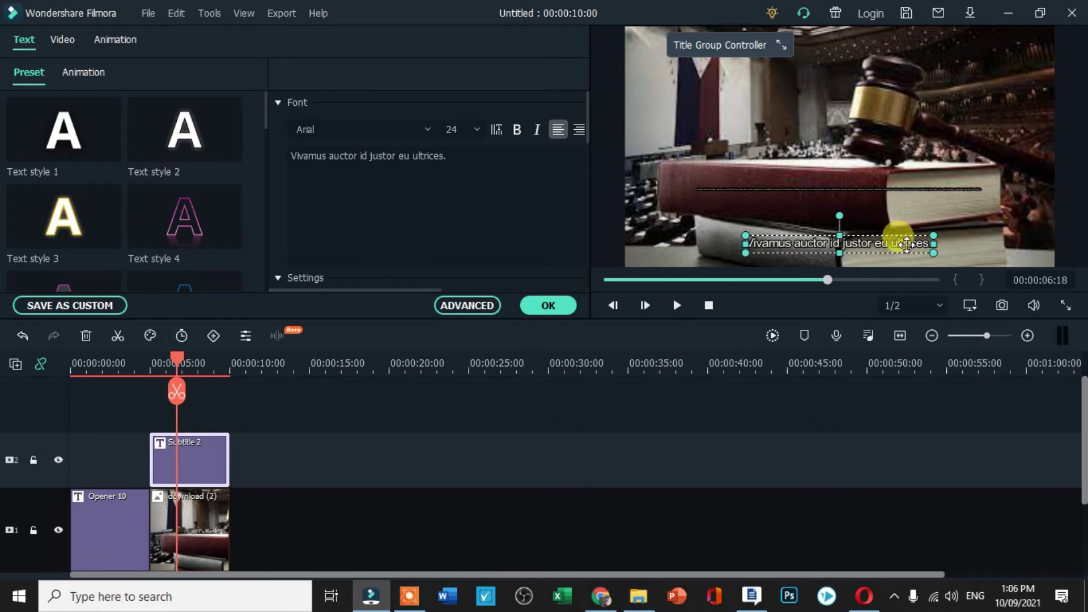
{"action": "left_click_drag", "start_coordinate": [930, 243], "coordinate": [899, 303]}
{"action": "left_click", "coordinate": [889, 201]}
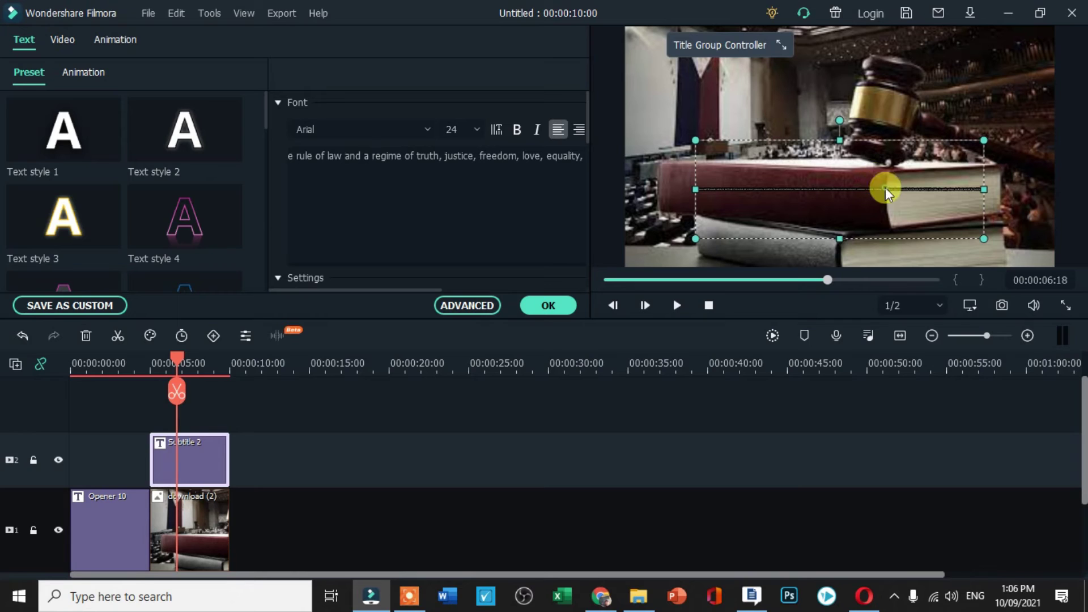
{"action": "left_click_drag", "start_coordinate": [697, 135], "coordinate": [724, 132]}
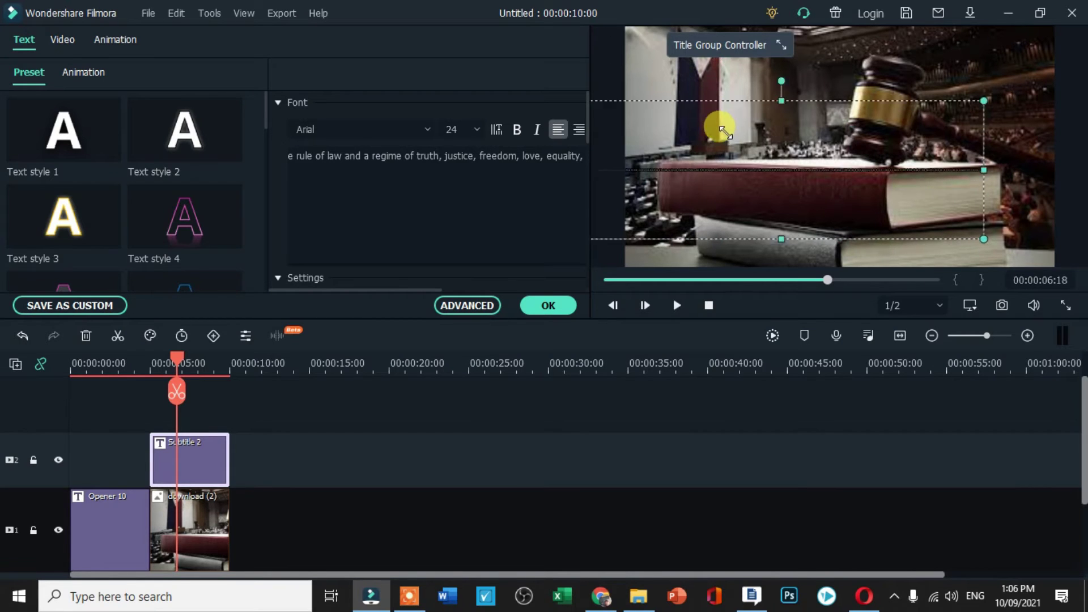
{"action": "left_click_drag", "start_coordinate": [971, 112], "coordinate": [942, 107]}
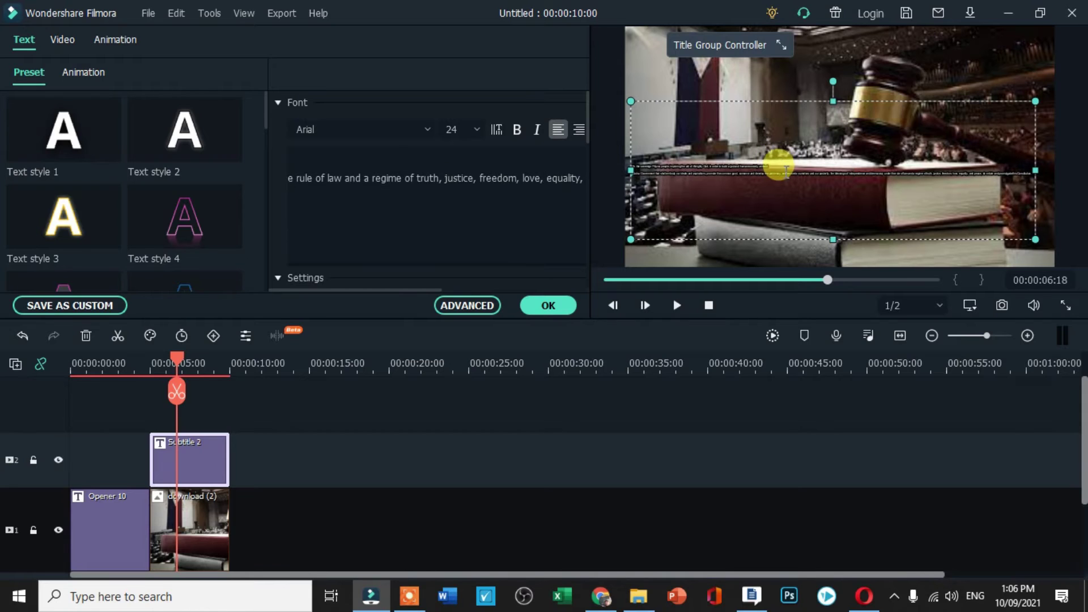
Step: Insert line breaks in the Preamble text to split the long paragraph into several shorter lines
{"action": "key", "text": "Return"}
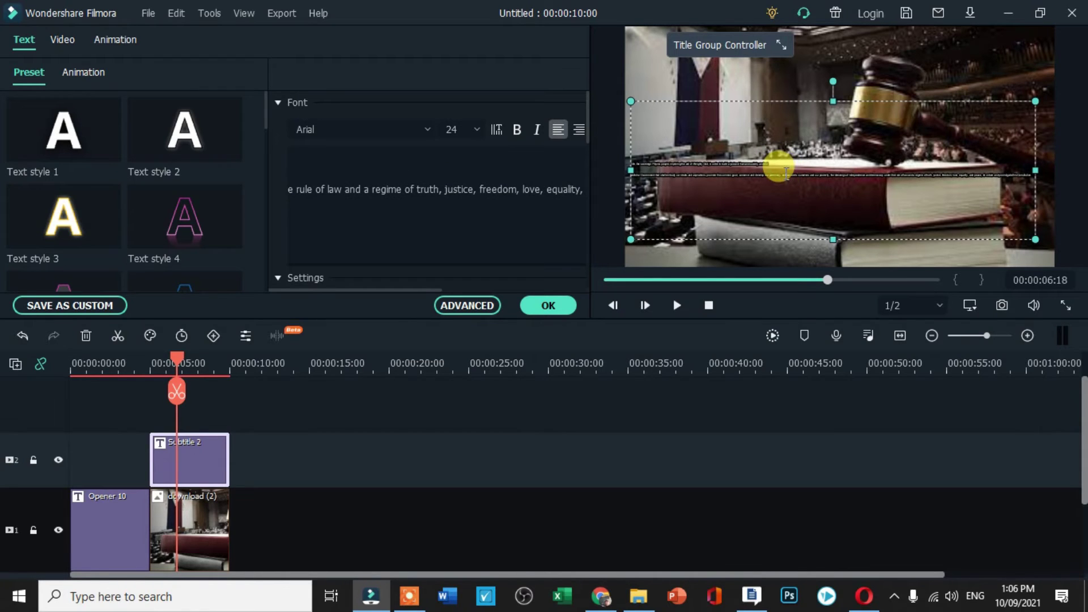
{"action": "key", "text": "Return"}
{"action": "key", "text": "Return"}
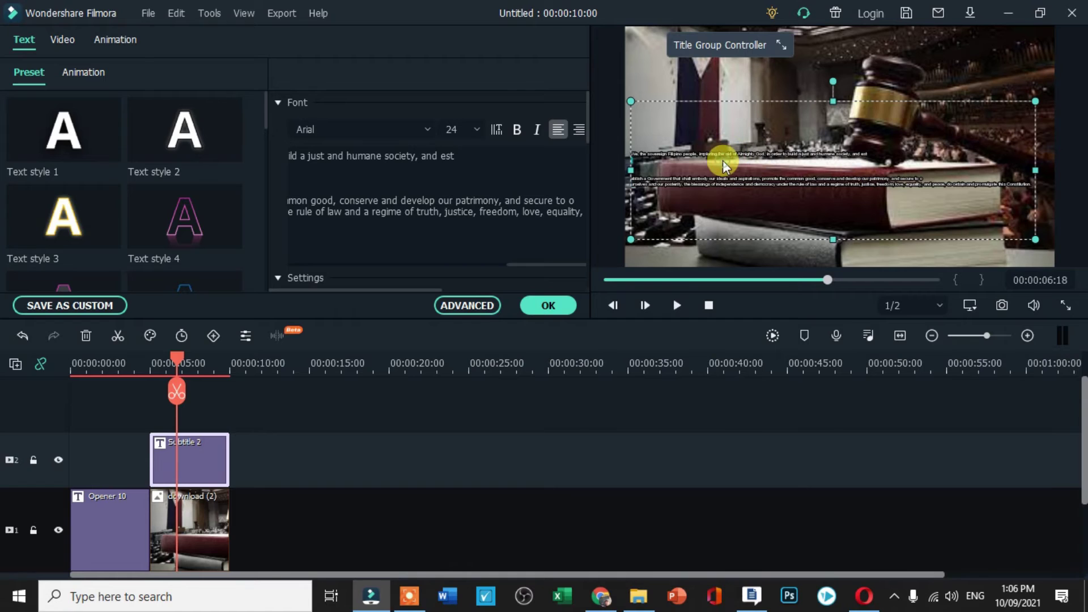
{"action": "key", "text": "BackSpace"}
{"action": "key", "text": "BackSpace"}
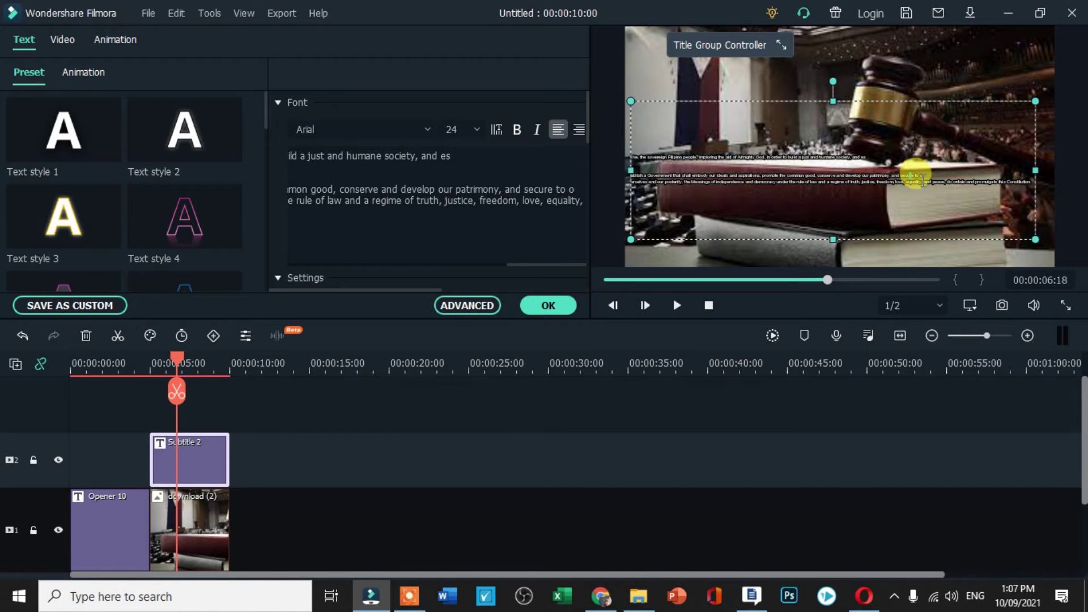
{"action": "left_click", "coordinate": [913, 180]}
{"action": "key", "text": "Return"}
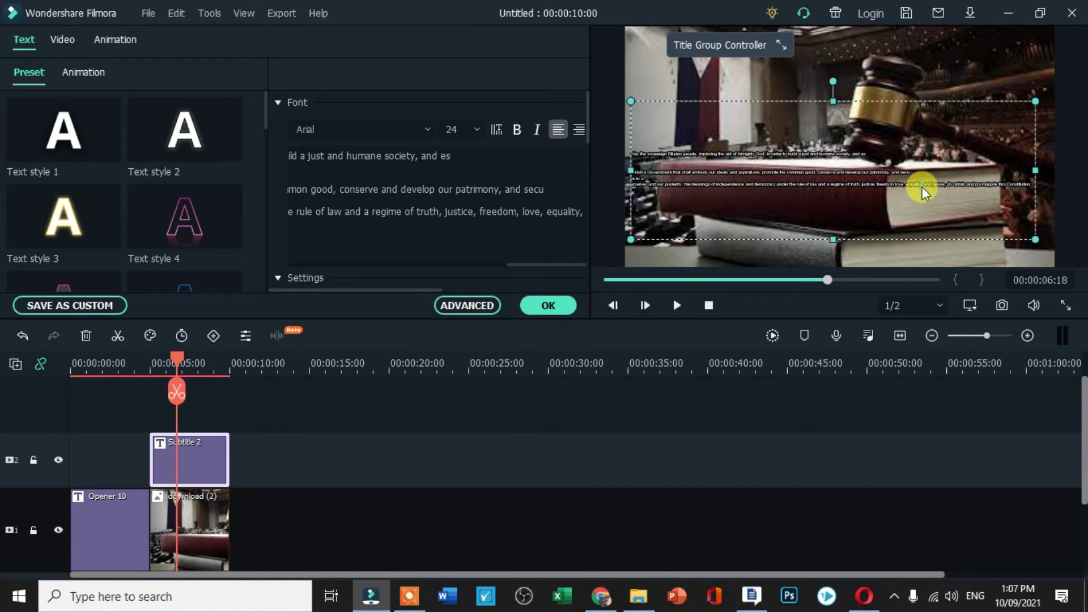
{"action": "left_click", "coordinate": [922, 185]}
{"action": "key", "text": "Return"}
Step: Enlarge the Preamble text box and reposition it so its lines start near the picture's left edge
{"action": "left_click_drag", "start_coordinate": [1033, 111], "coordinate": [1042, 71]}
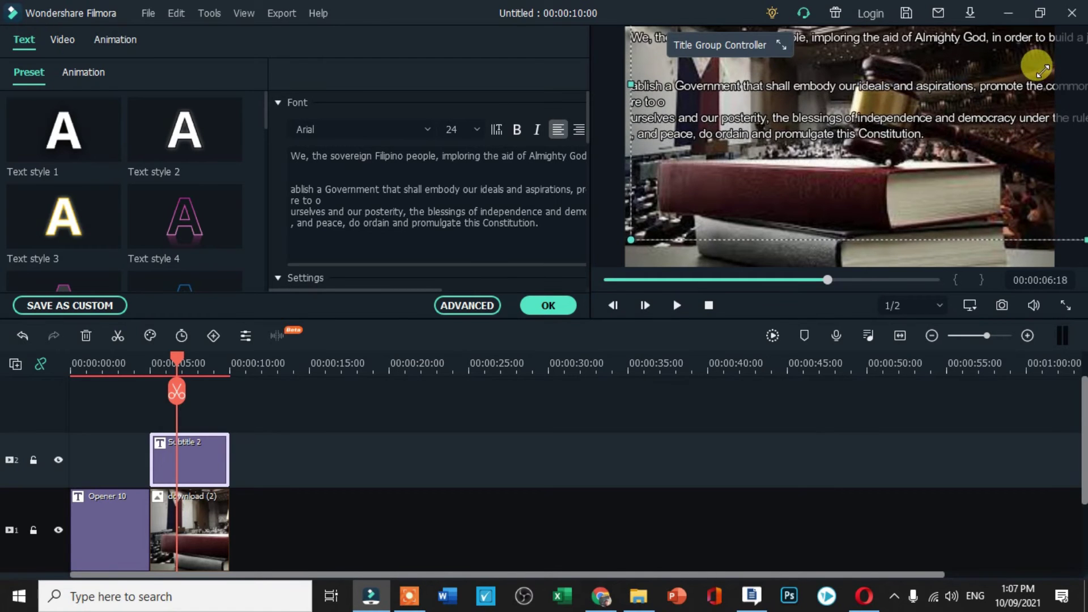
{"action": "left_click_drag", "start_coordinate": [845, 100], "coordinate": [861, 161]}
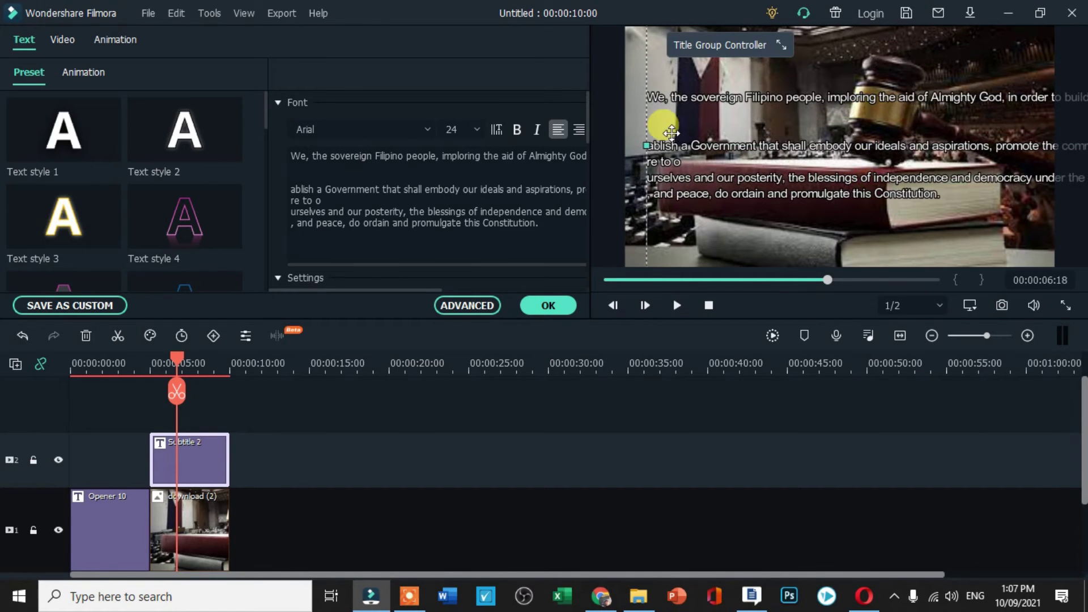
{"action": "left_click_drag", "start_coordinate": [636, 141], "coordinate": [625, 142]}
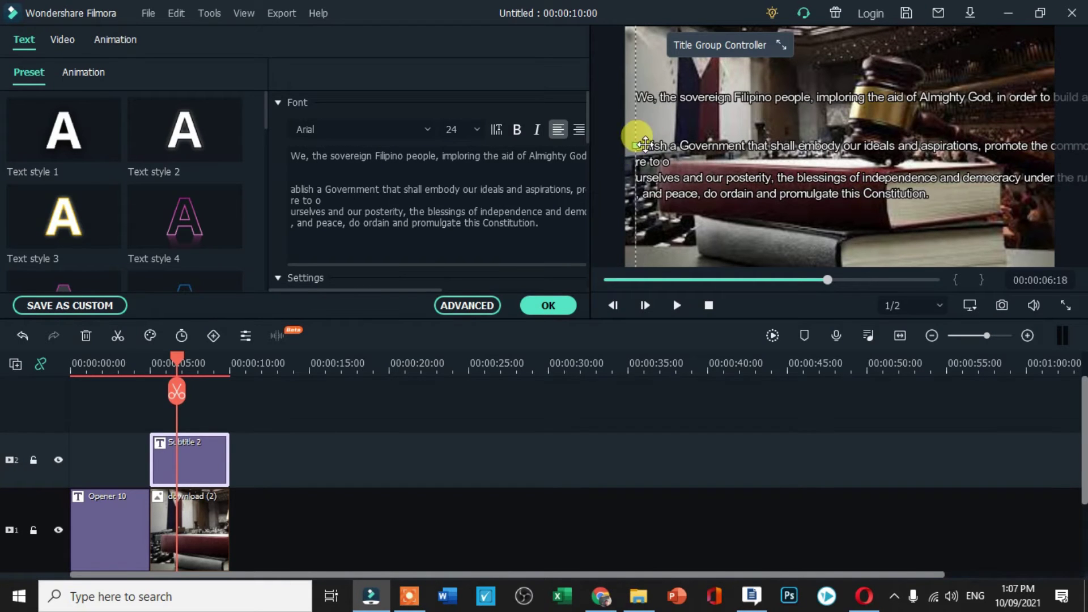
{"action": "left_click", "coordinate": [643, 145]}
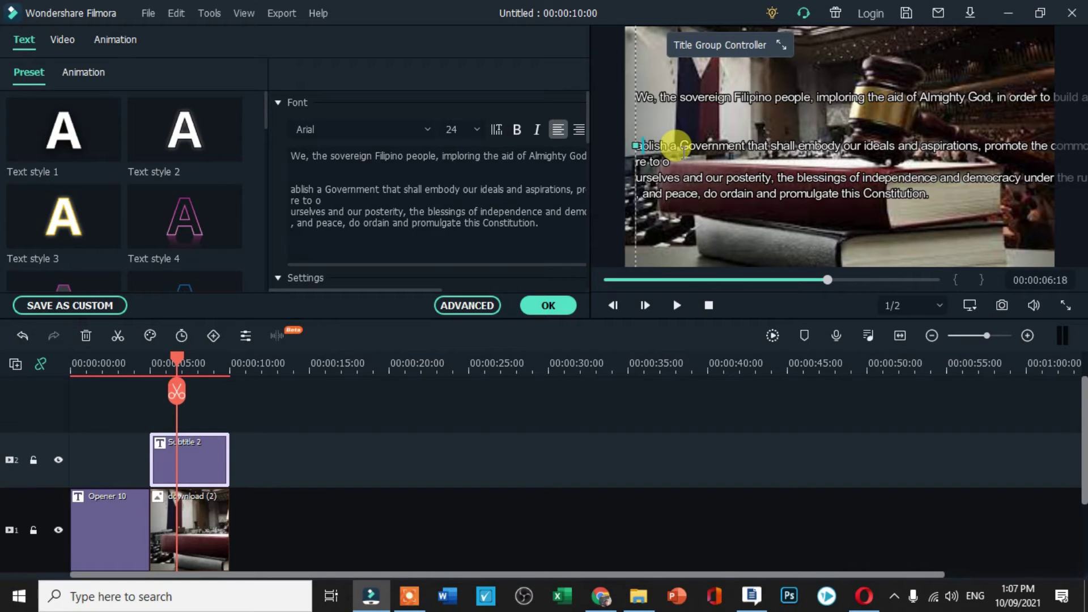
{"action": "key", "text": "BackSpace"}
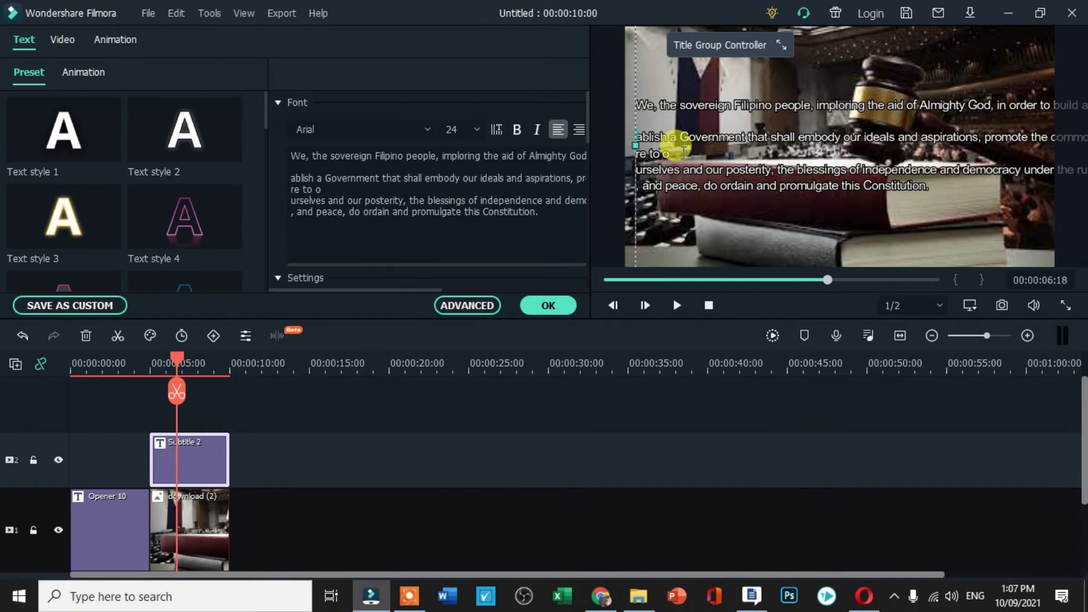
{"action": "key", "text": "BackSpace"}
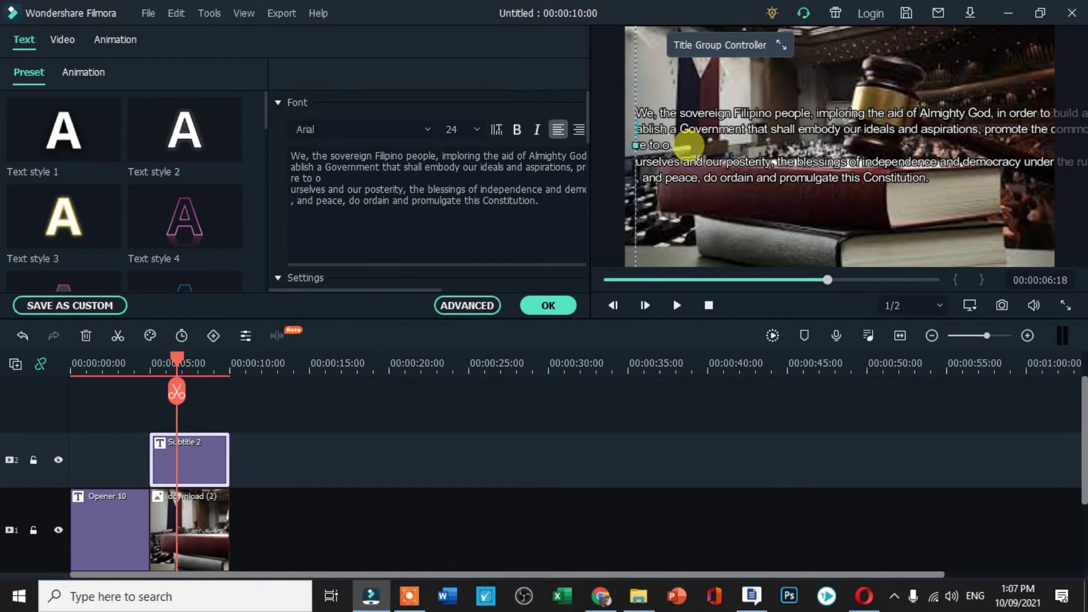
{"action": "key", "text": "Return"}
{"action": "left_click", "coordinate": [860, 120]}
{"action": "key", "text": "Return"}
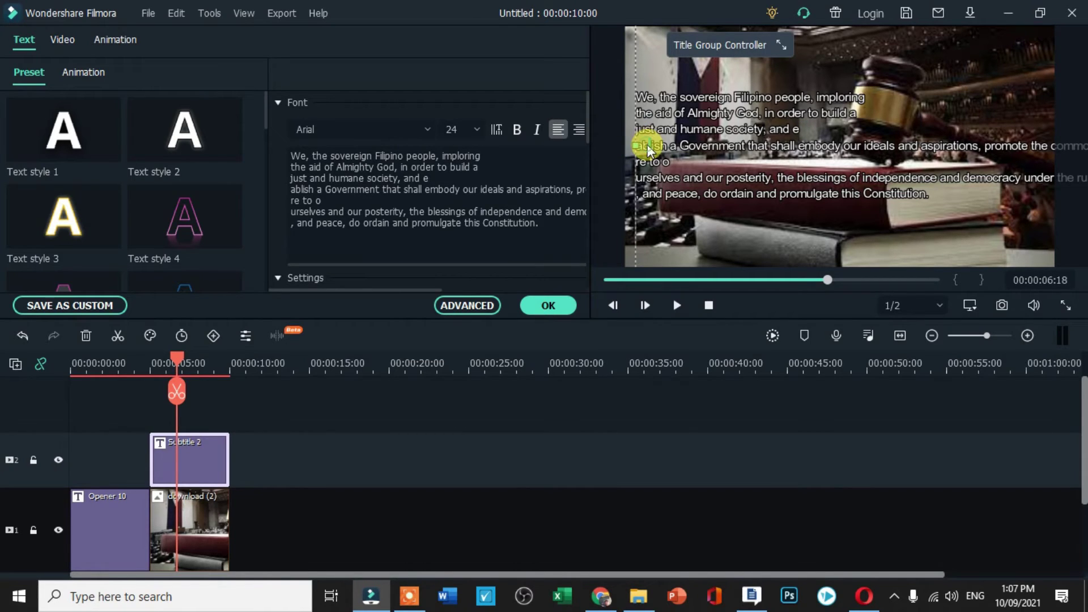
{"action": "key", "text": "ctrl+z"}
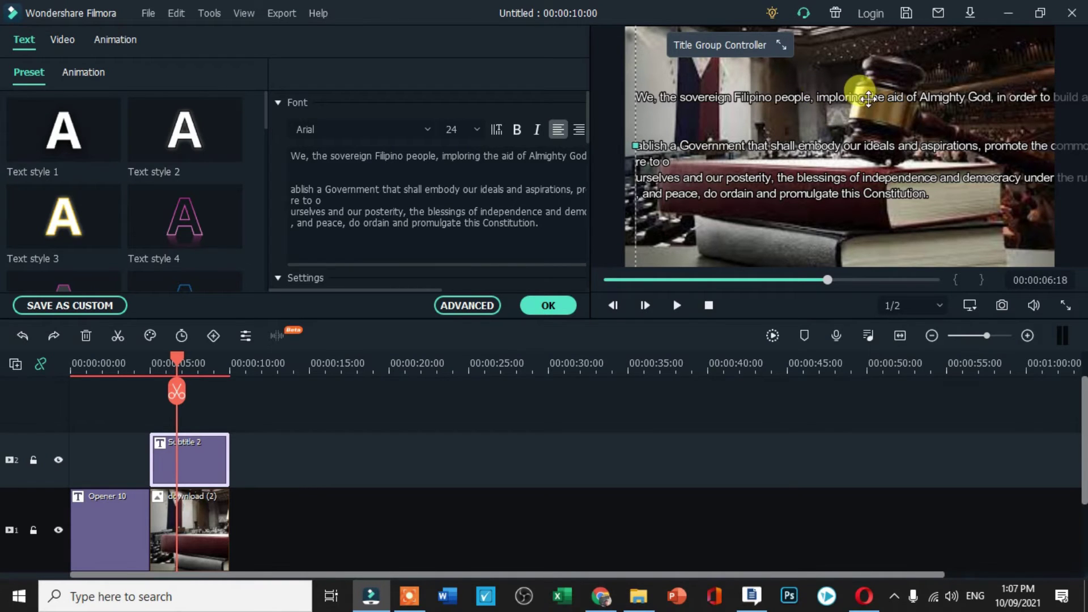
Step: Break the first Preamble line after "people," and again after "Almighty God,"
{"action": "double_click", "coordinate": [818, 97]}
{"action": "key", "text": "Return"}
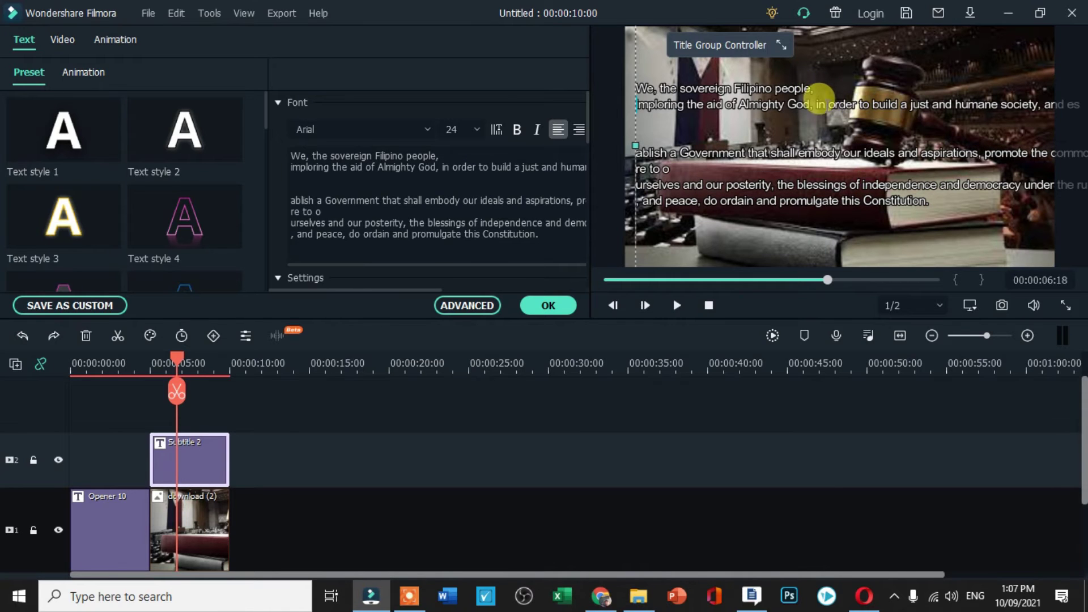
{"action": "left_click", "coordinate": [816, 106]}
{"action": "key", "text": "Return"}
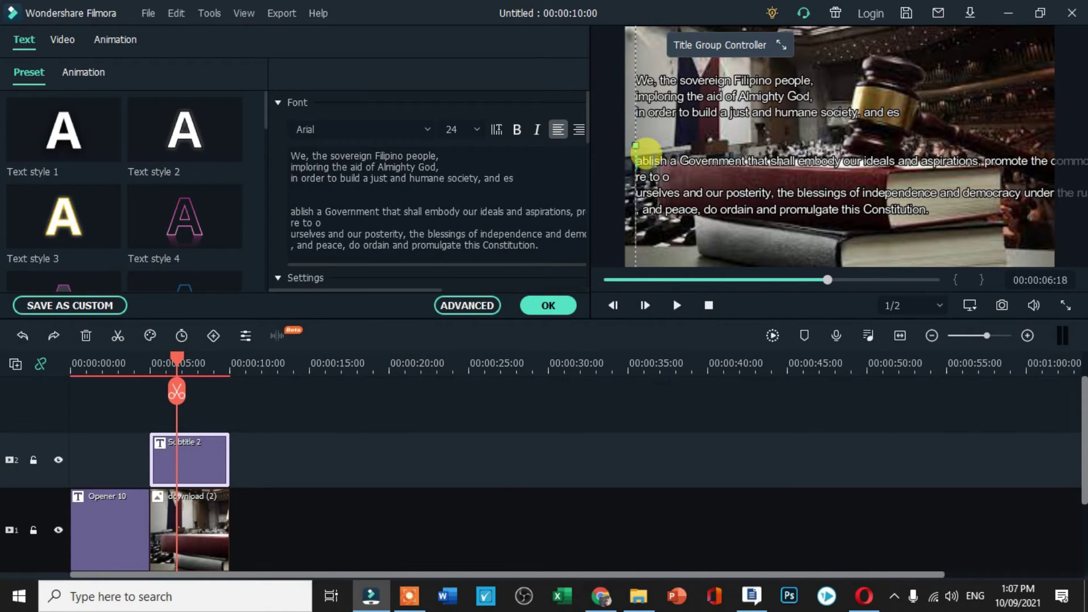
Step: Remove the blank lines splitting the word after "and", and start a new line after "humane society,"
{"action": "key", "text": "BackSpace"}
{"action": "key", "text": "BackSpace"}
{"action": "key", "text": "BackSpace"}
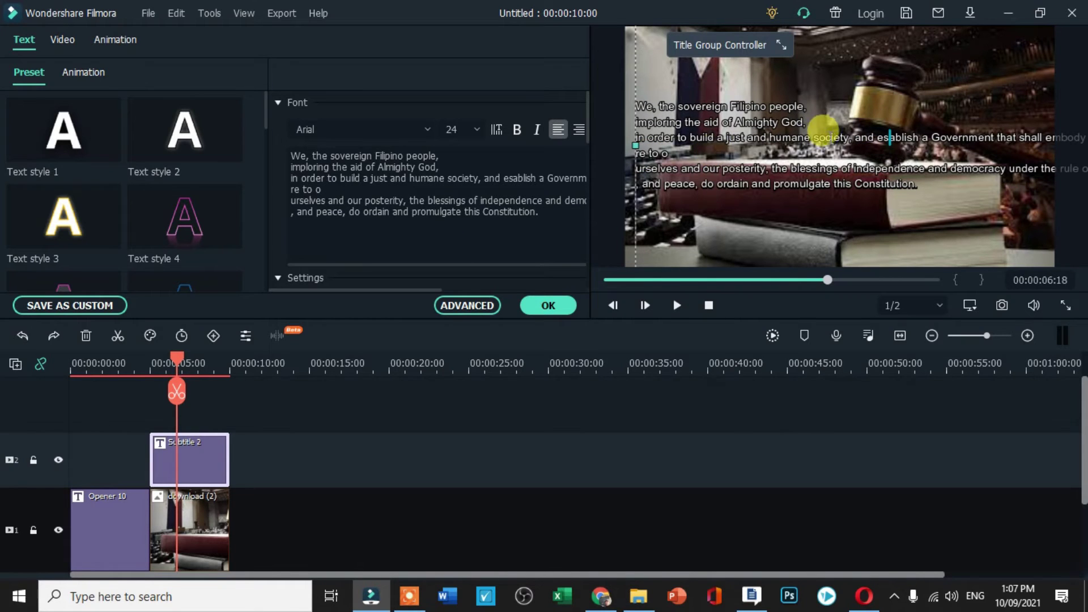
{"action": "left_click", "coordinate": [852, 137]}
{"action": "key", "text": "Return"}
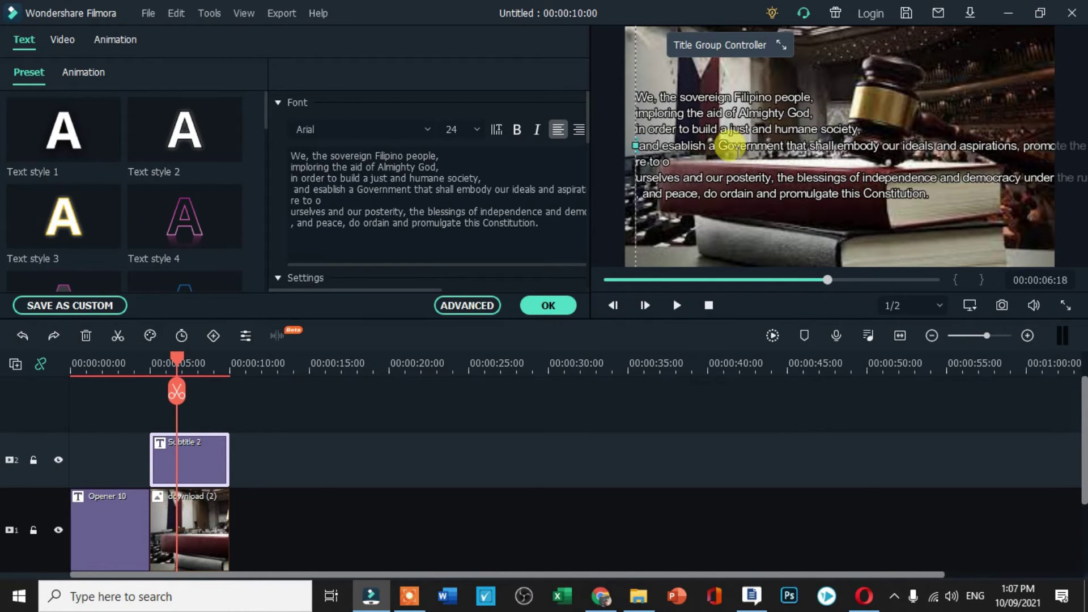
Step: Rejoin the split word "ourselves" and break the Preamble text after "shall embody" and after "promote the"
{"action": "left_click", "coordinate": [638, 175]}
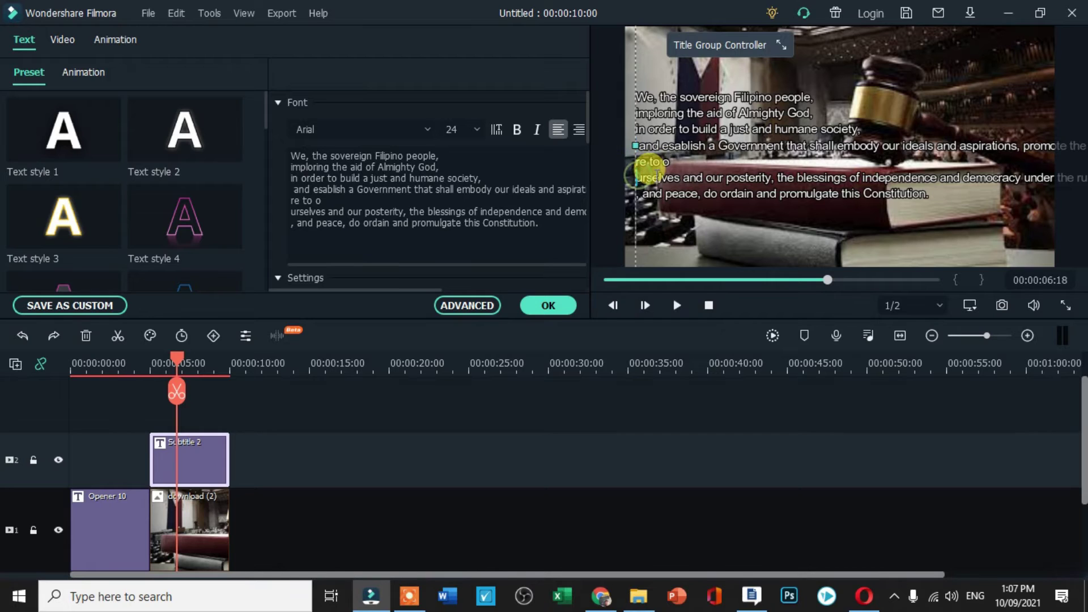
{"action": "key", "text": "BackSpace"}
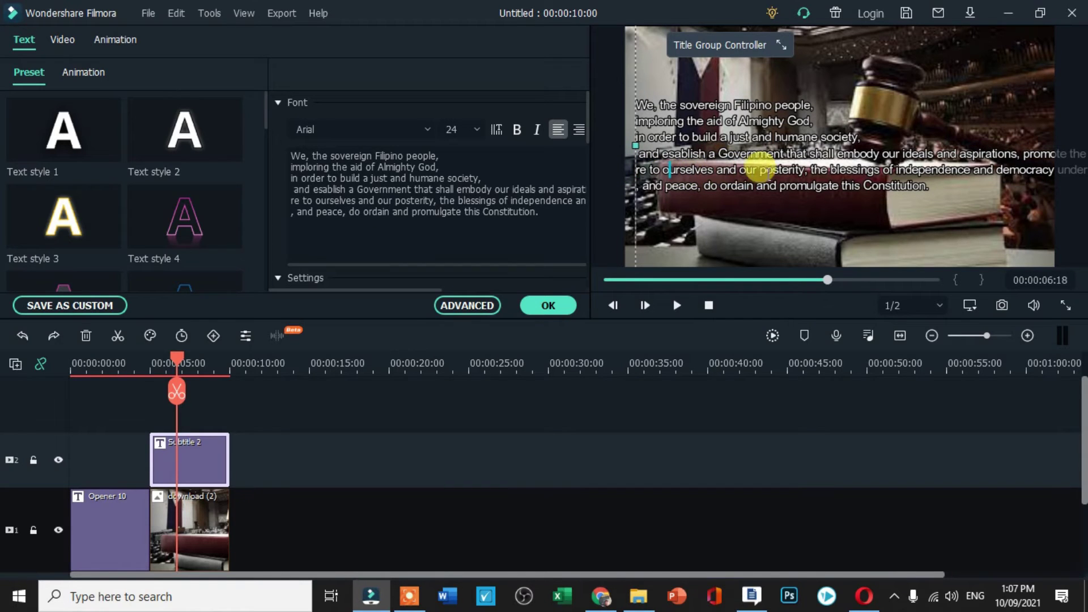
{"action": "left_click", "coordinate": [882, 154]}
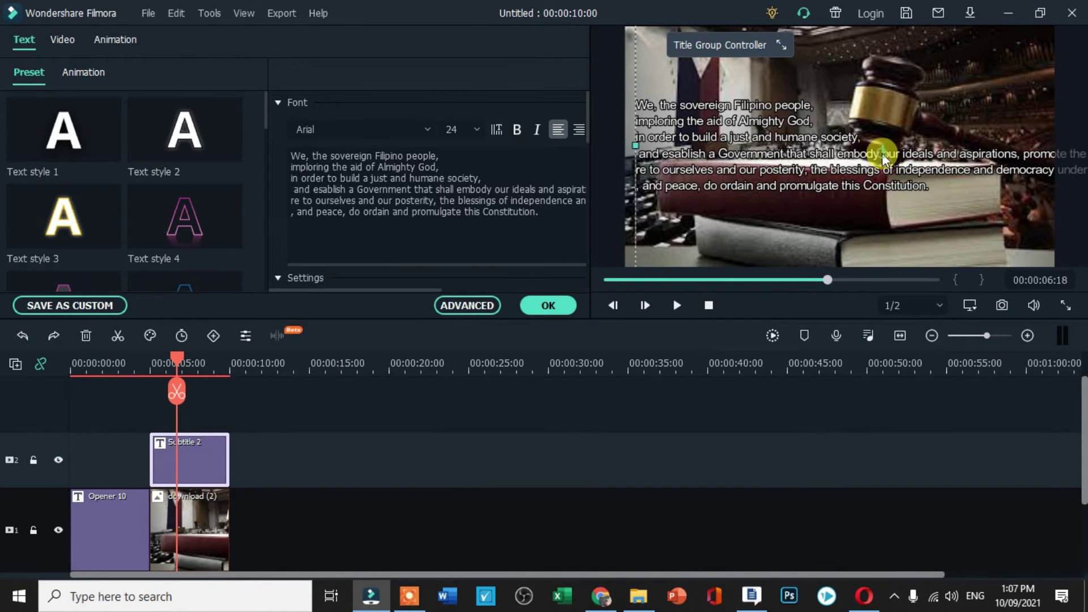
{"action": "key", "text": "Return"}
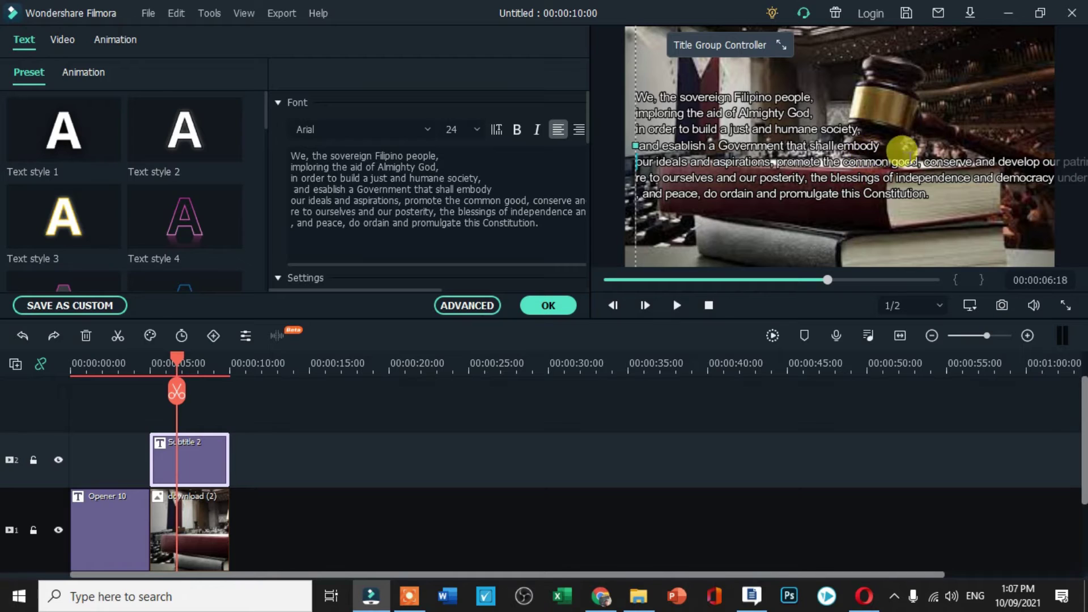
{"action": "left_click", "coordinate": [843, 163]}
{"action": "key", "text": "Return"}
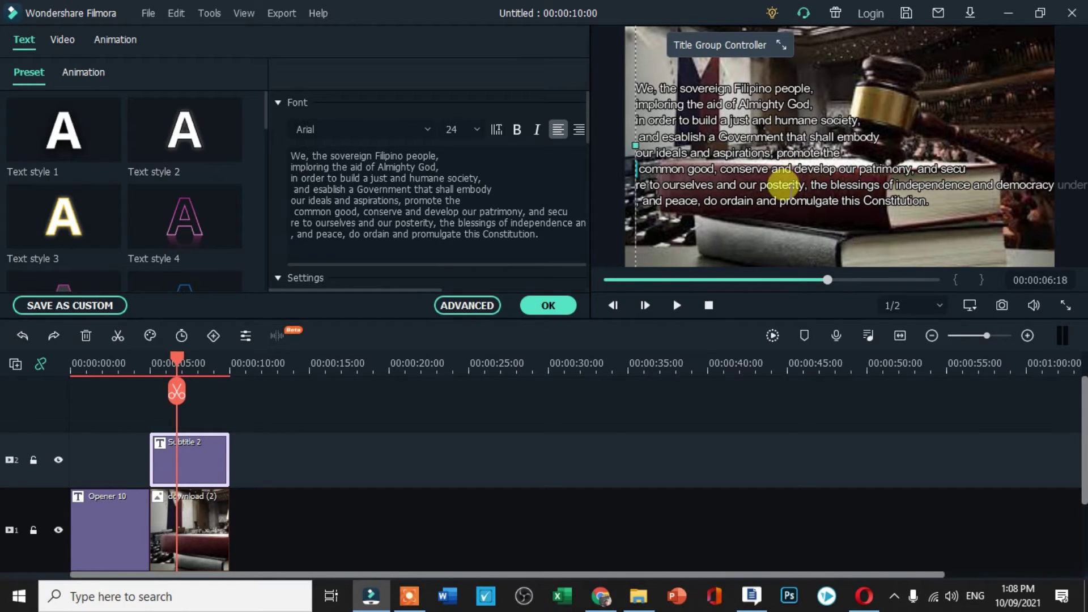
Step: Insert line breaks in the Preamble text after "the blessings" and after "under the rule"
{"action": "left_click", "coordinate": [880, 184]}
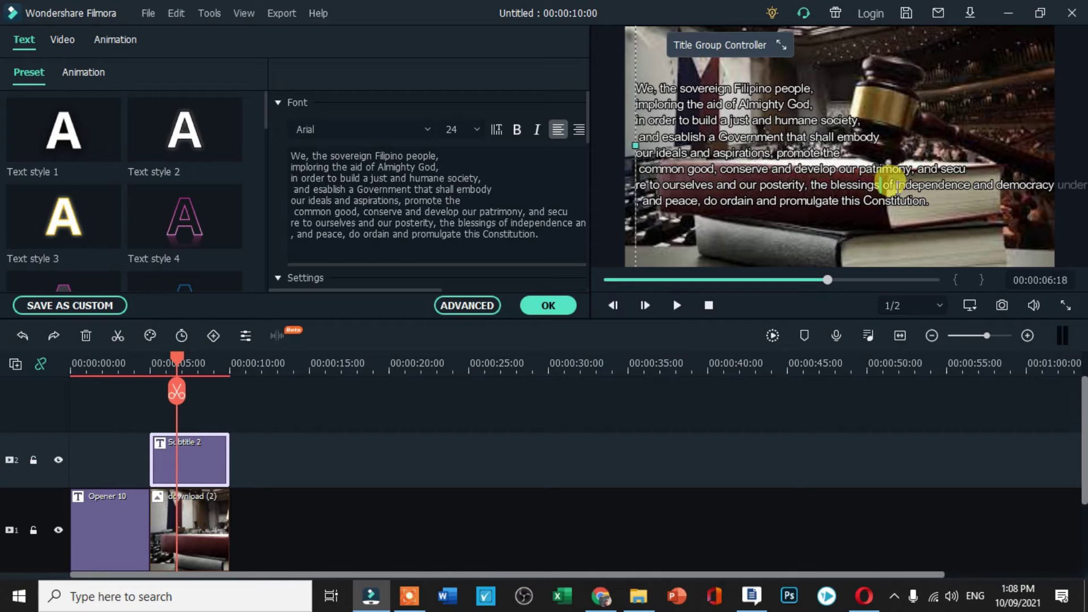
{"action": "key", "text": "Return"}
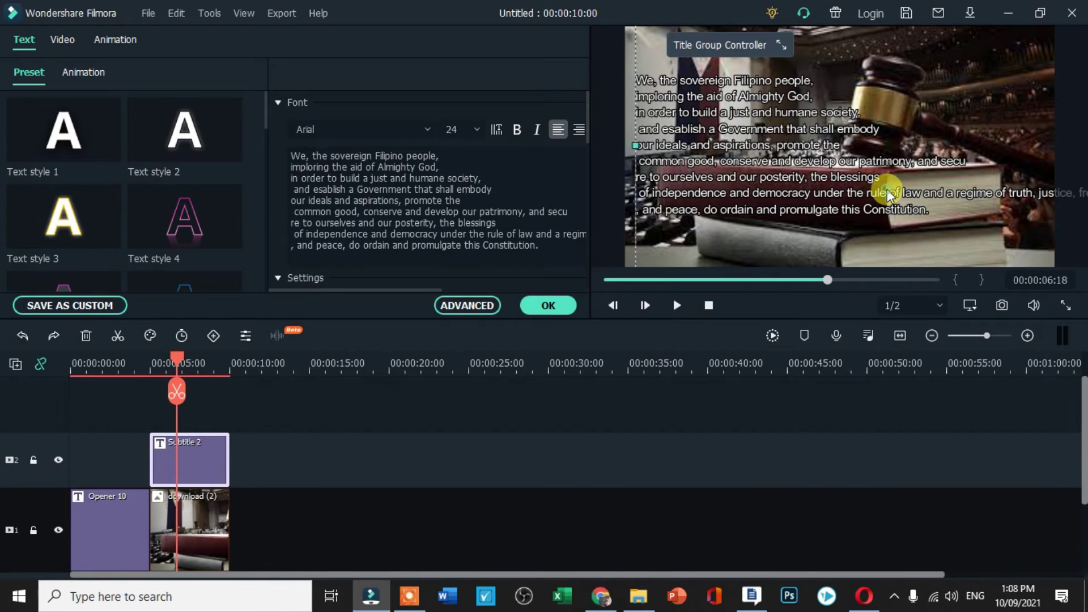
{"action": "left_click", "coordinate": [887, 192]}
{"action": "key", "text": "Return"}
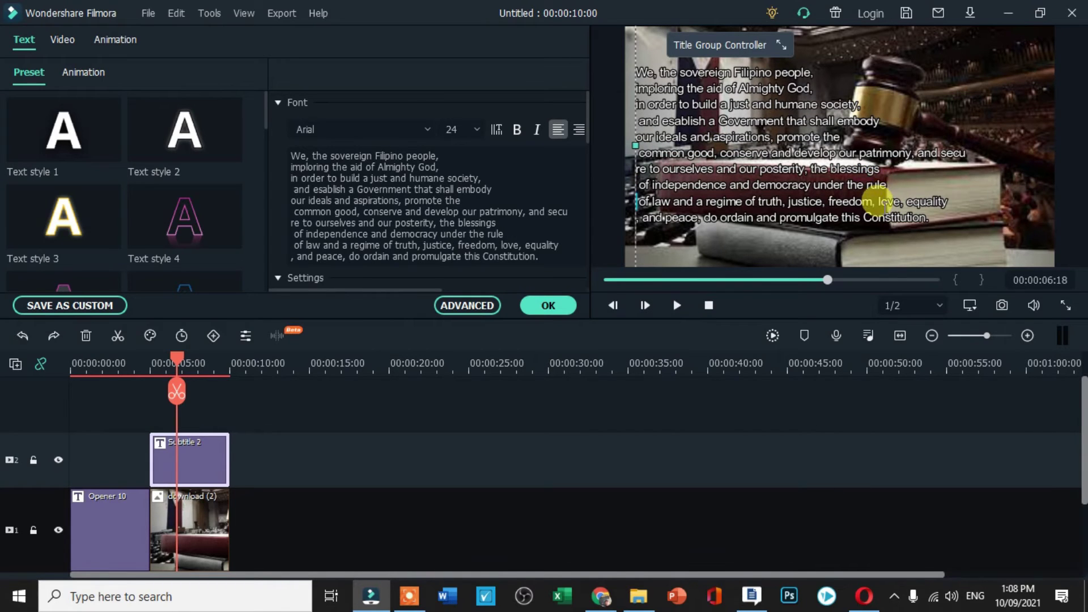
Step: Break the text after "develop our", rejoin the split word "secure", and start a new line after "ourselves and our"
{"action": "left_click", "coordinate": [856, 153]}
{"action": "key", "text": "Return"}
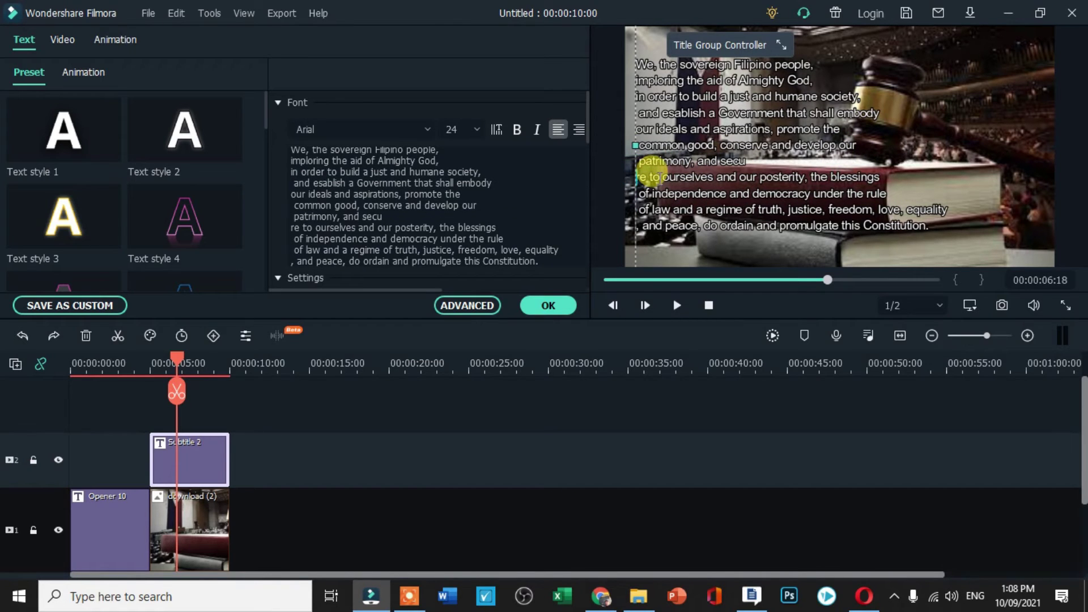
{"action": "key", "text": "BackSpace"}
{"action": "left_click", "coordinate": [867, 169]}
{"action": "key", "text": "Return"}
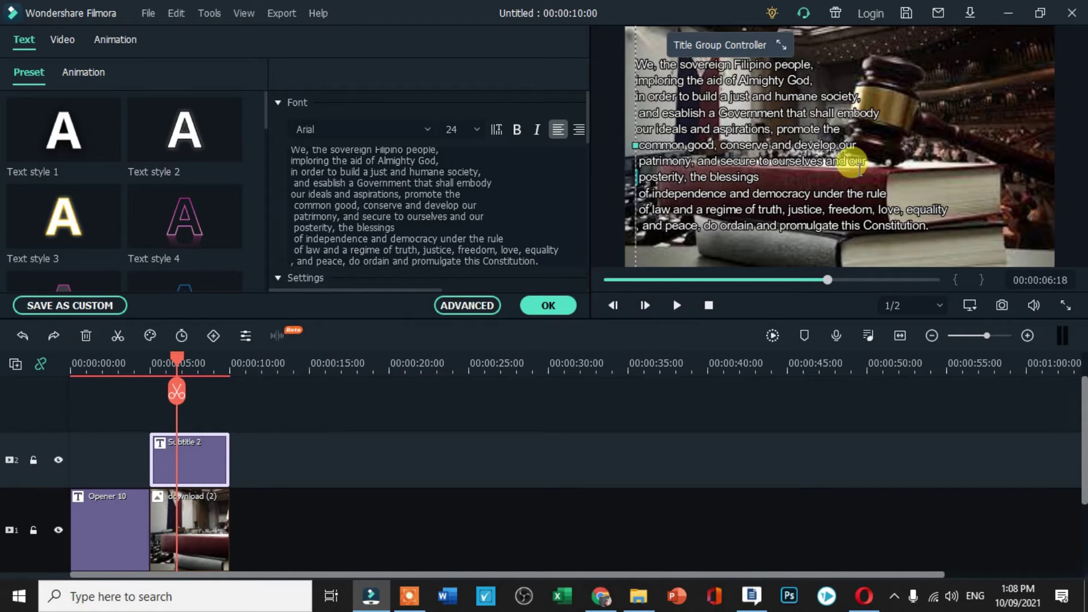
Step: Join the "of independence" line to "the blessings" and break it after "independence and"
{"action": "left_click", "coordinate": [640, 194]}
{"action": "key", "text": "BackSpace"}
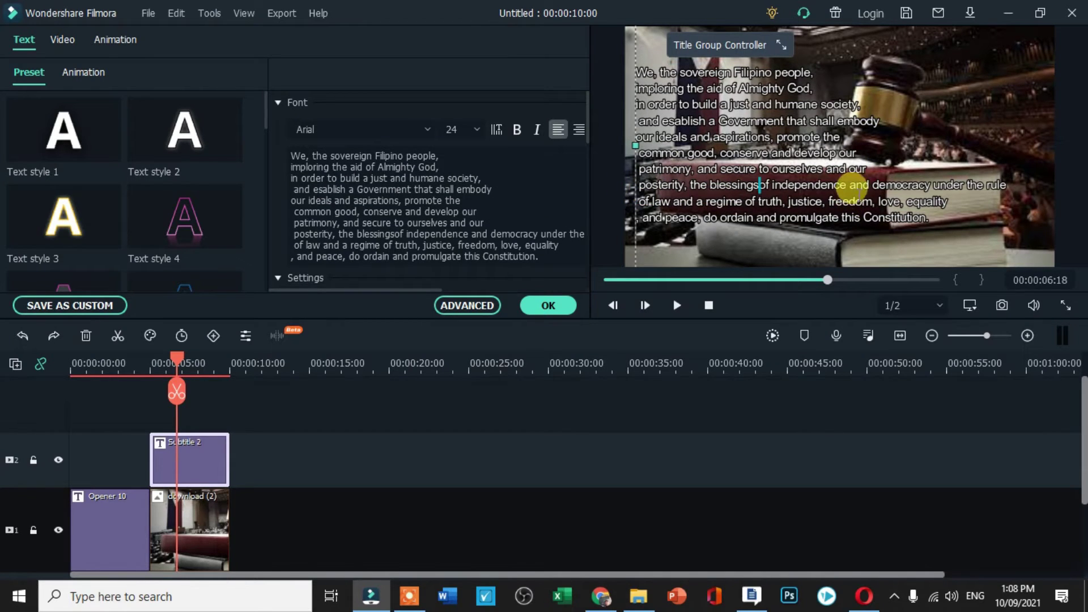
{"action": "left_click", "coordinate": [872, 184]}
{"action": "key", "text": "Return"}
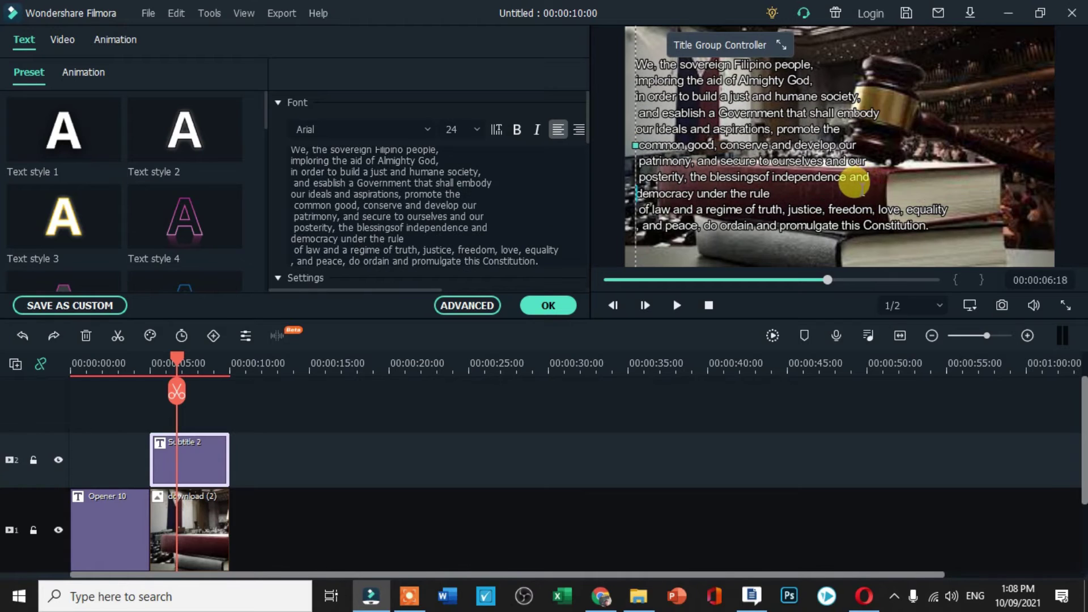
Step: Join the "of law" line to "under the rule" and break it after "a regime"
{"action": "left_click", "coordinate": [640, 214]}
{"action": "key", "text": "BackSpace"}
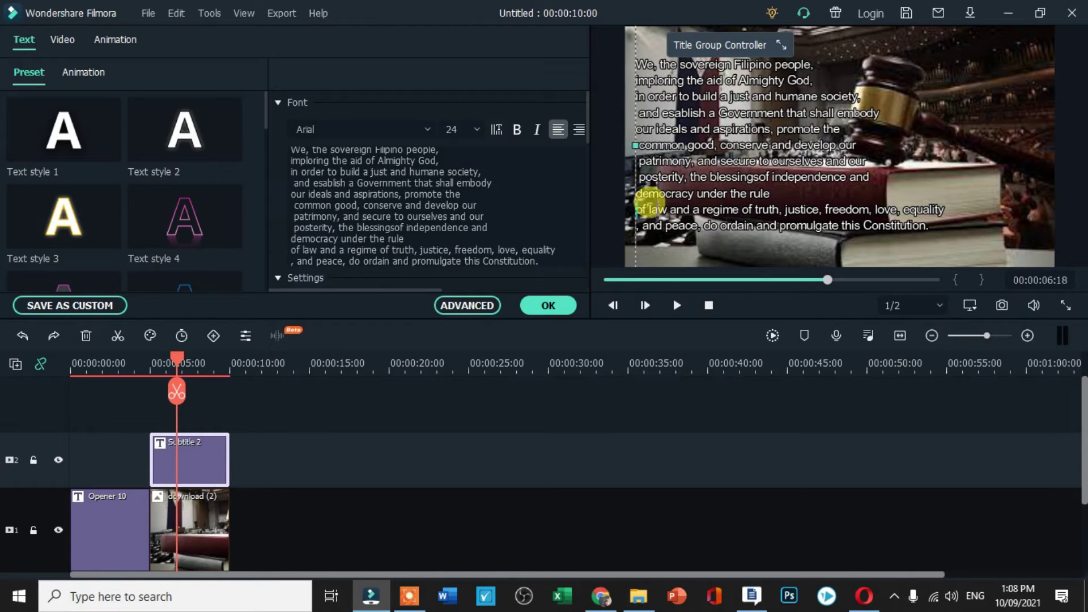
{"action": "key", "text": "BackSpace"}
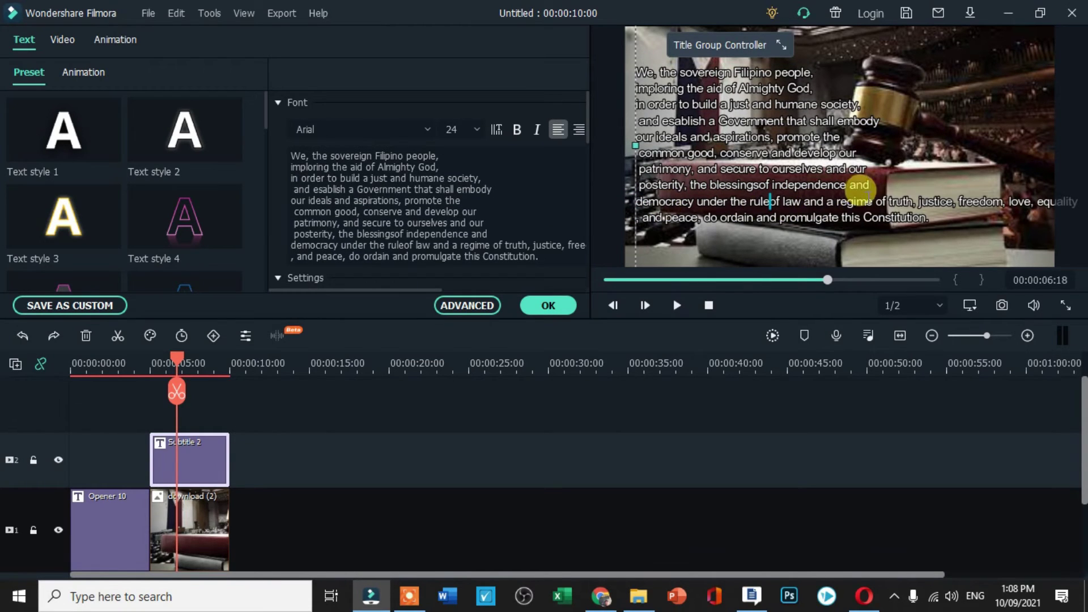
{"action": "key", "text": "Return"}
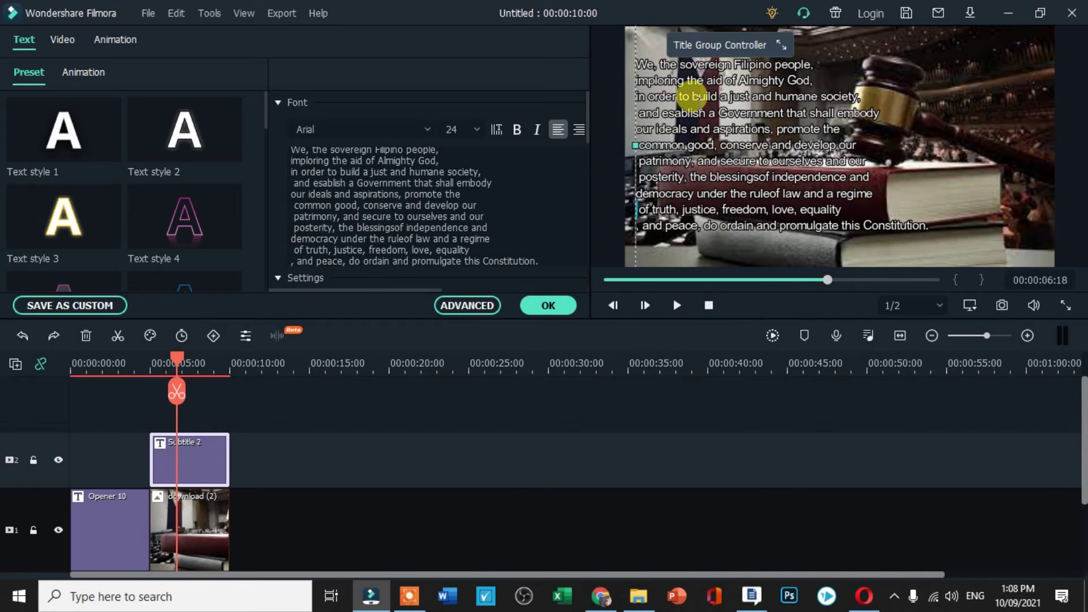
Step: Center-align the whole Preamble text and move its box back so the lines sit mid-frame over the gavel picture
{"action": "left_click", "coordinate": [902, 149]}
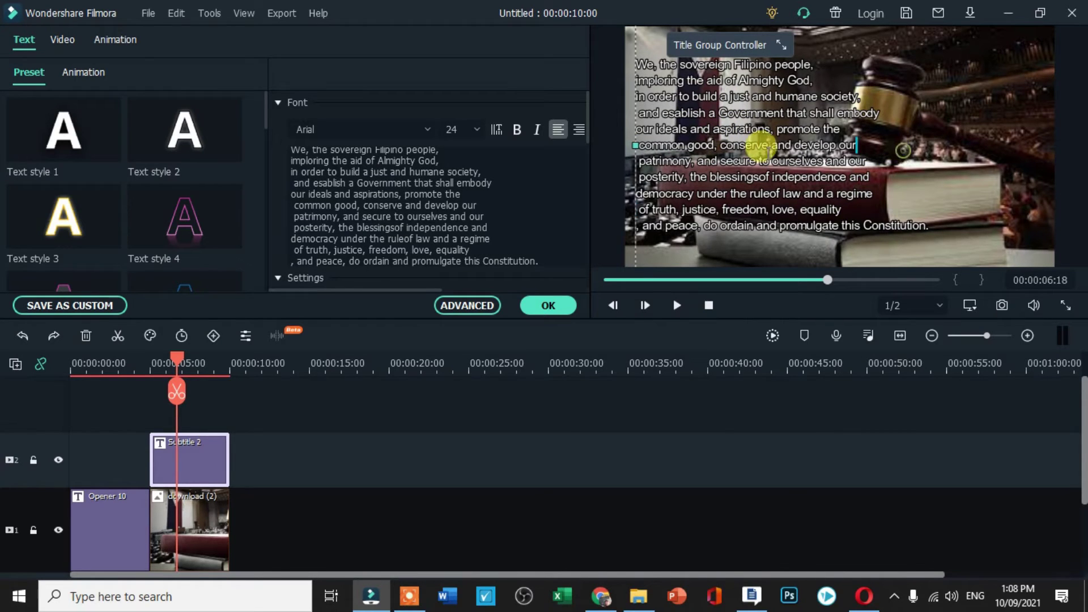
{"action": "key", "text": "ctrl+a"}
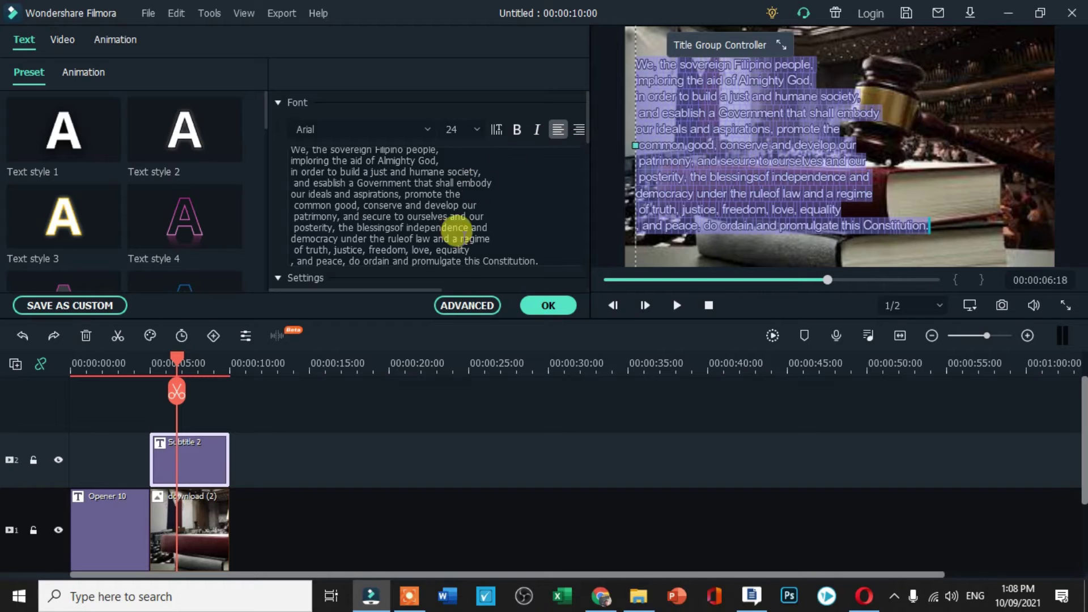
{"action": "left_click_drag", "start_coordinate": [424, 288], "coordinate": [475, 288]}
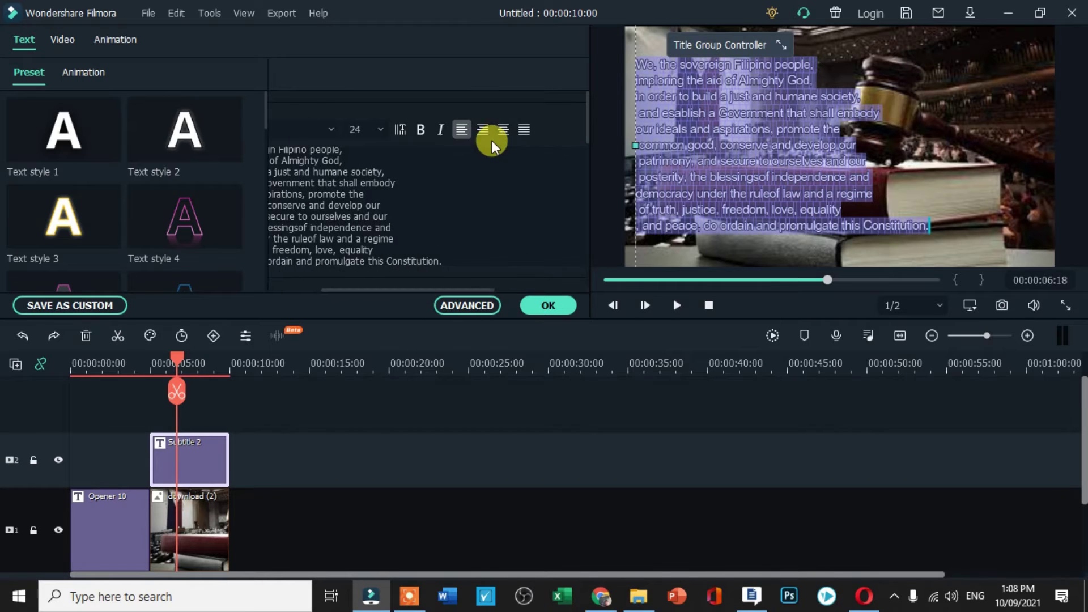
{"action": "left_click", "coordinate": [503, 131]}
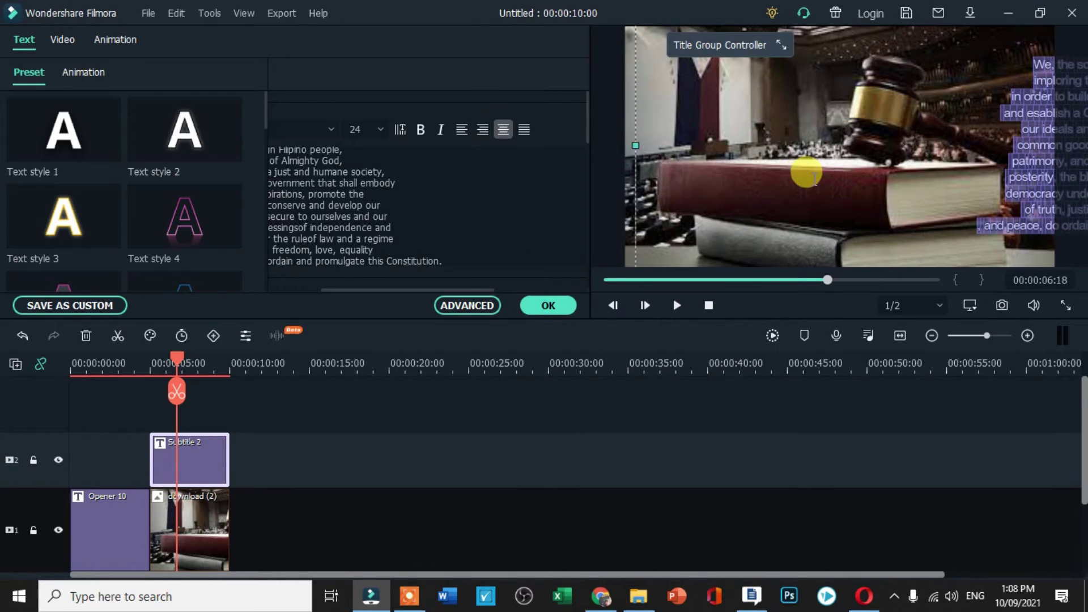
{"action": "left_click_drag", "start_coordinate": [633, 145], "coordinate": [567, 179]}
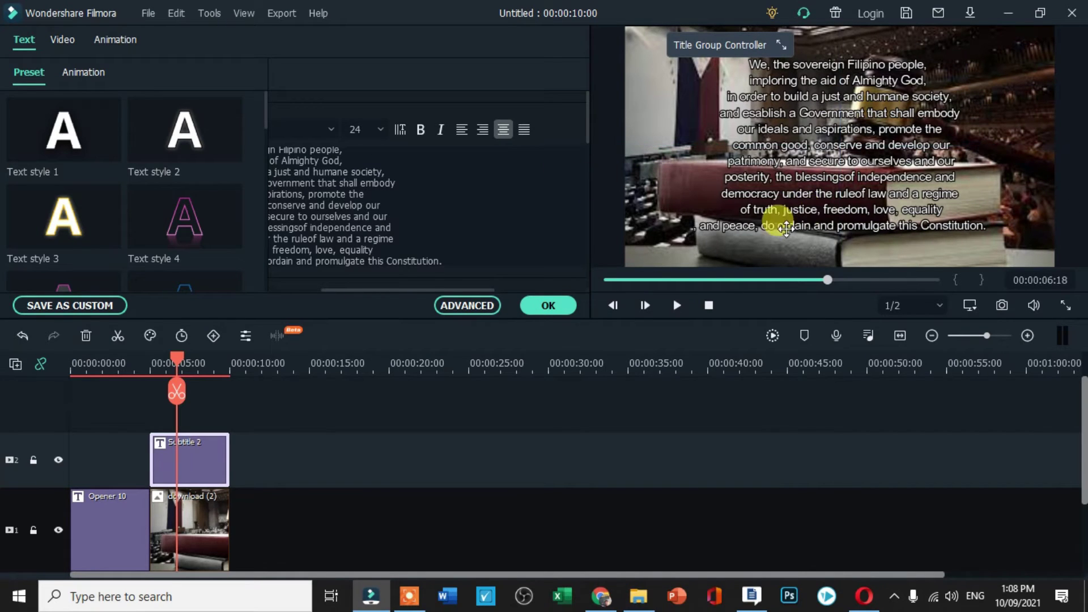
Step: Change the fill color of the whole Preamble text to red
{"action": "double_click", "coordinate": [766, 198]}
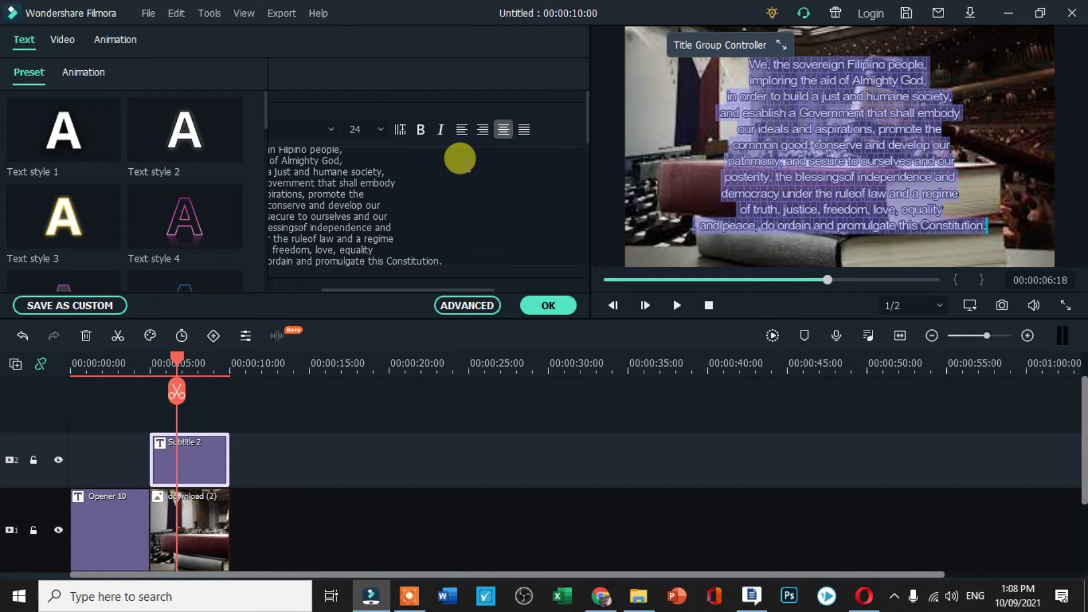
{"action": "scroll", "coordinate": [453, 165], "scroll_direction": "down", "scroll_amount": 2}
{"action": "left_click", "coordinate": [347, 214]}
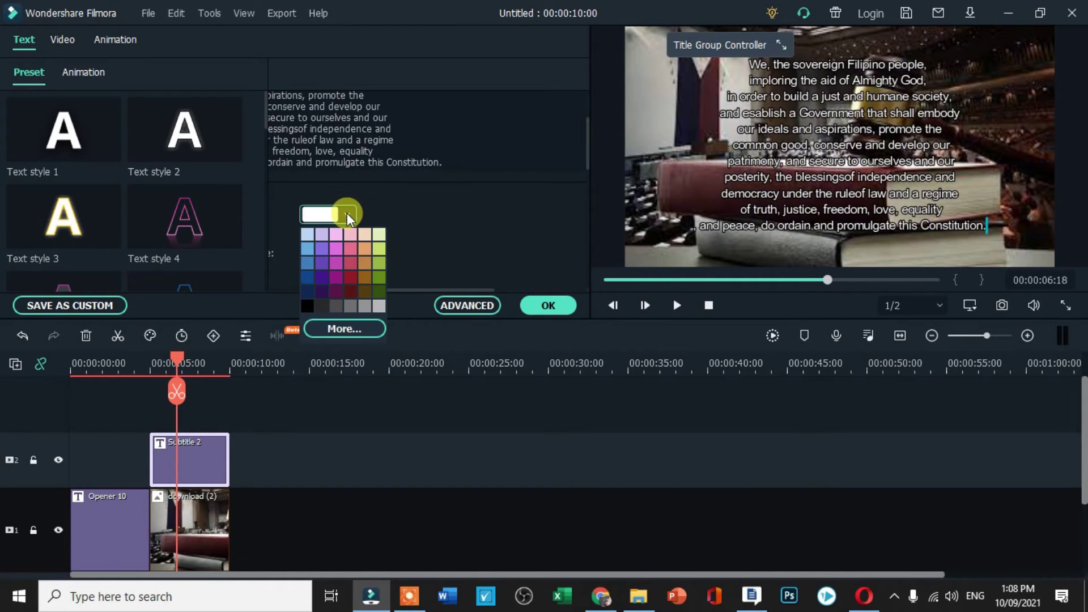
{"action": "left_click", "coordinate": [341, 324]}
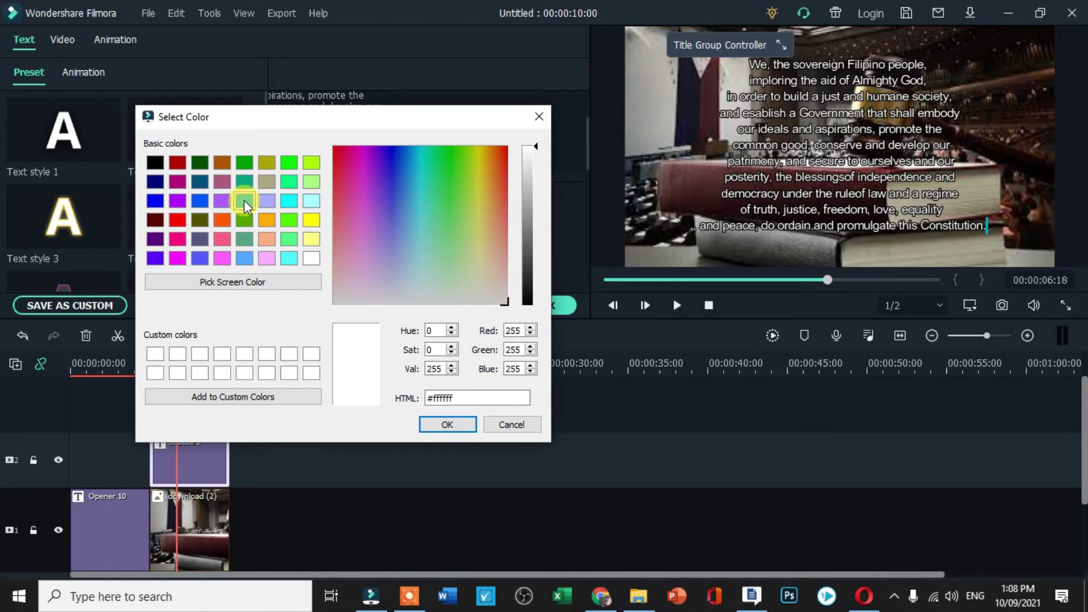
{"action": "left_click", "coordinate": [244, 200]}
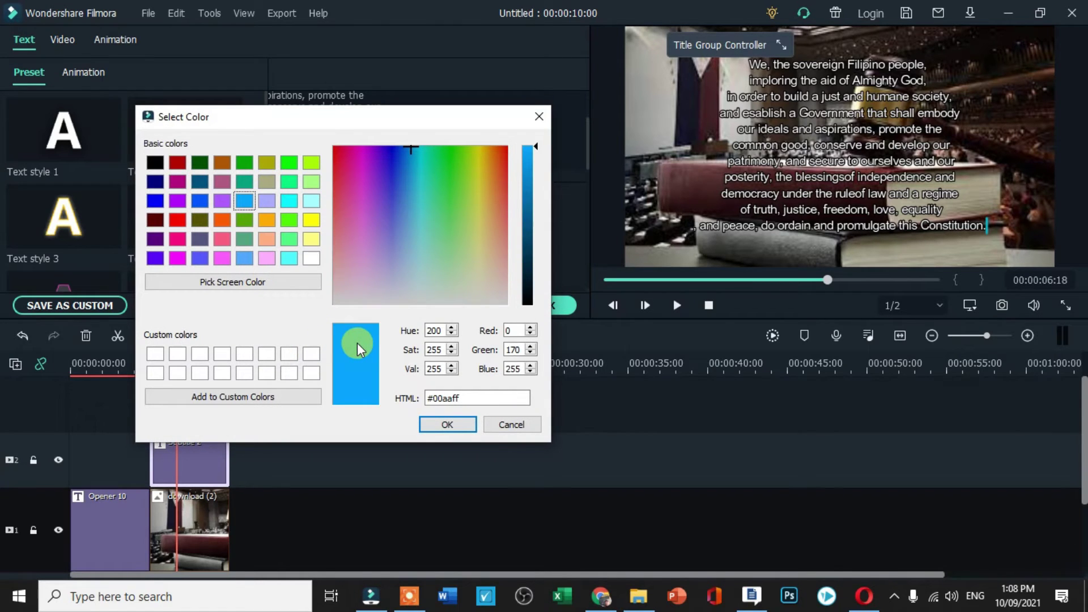
{"action": "left_click", "coordinate": [176, 221]}
{"action": "left_click", "coordinate": [448, 426]}
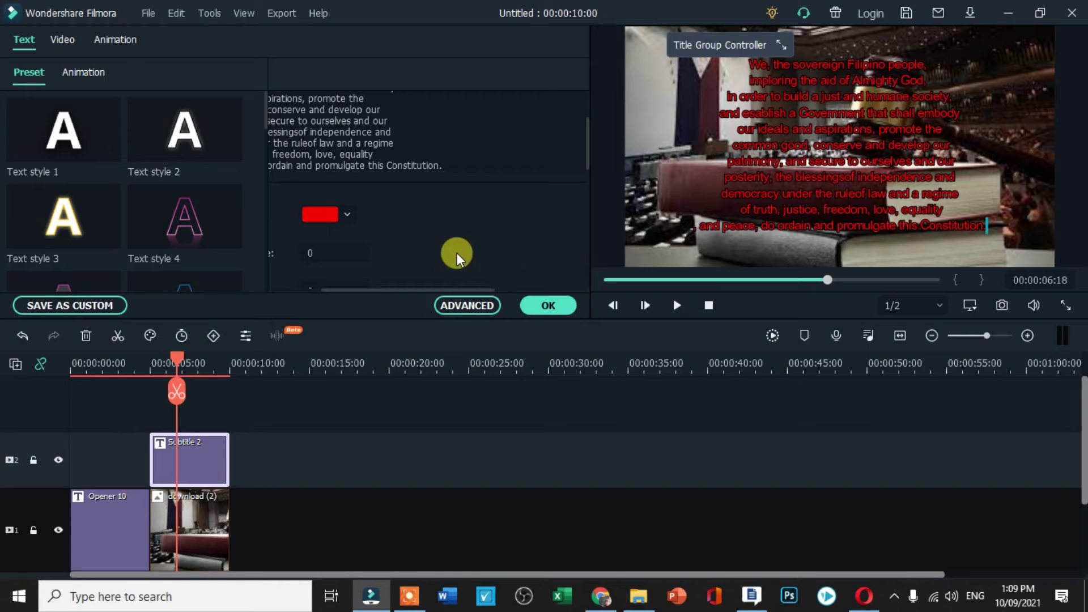
Step: Recolor the Preamble text's fill to black
{"action": "left_click", "coordinate": [346, 212]}
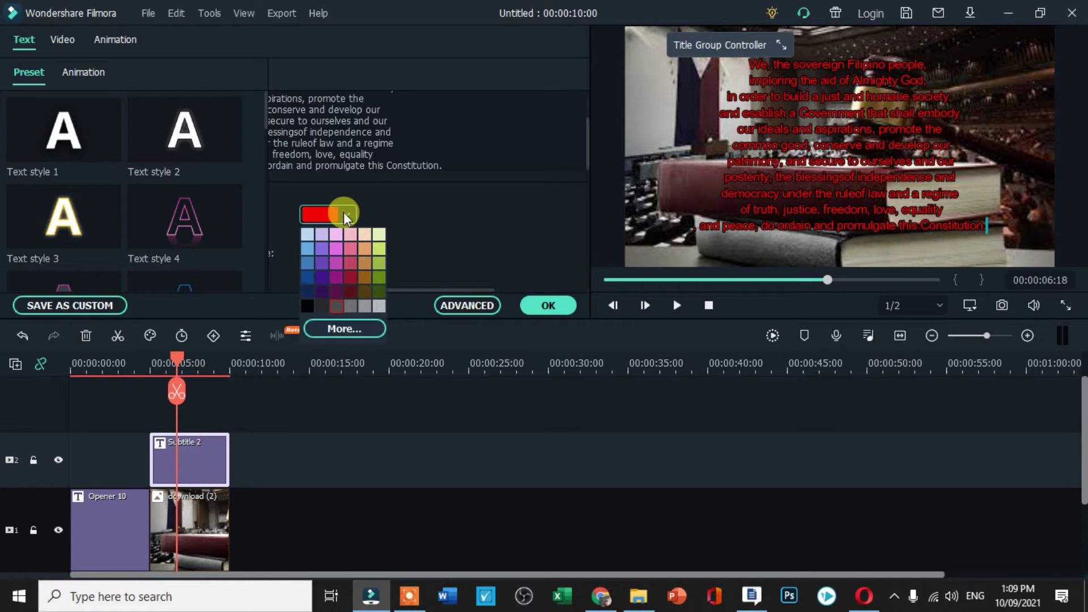
{"action": "left_click", "coordinate": [306, 306]}
{"action": "scroll", "coordinate": [499, 213], "scroll_direction": "down", "scroll_amount": 3}
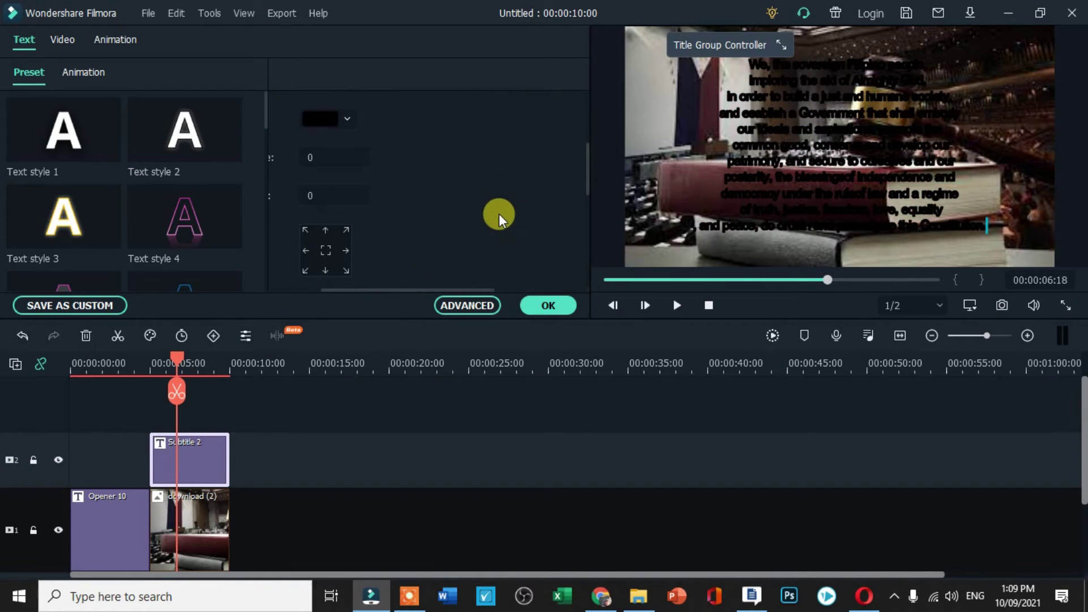
Step: In the advanced text editor, give the "Vivamus auctor" text a light purple border at 76% opacity and apply it
{"action": "scroll", "coordinate": [484, 203], "scroll_direction": "down", "scroll_amount": 5}
{"action": "scroll", "coordinate": [483, 203], "scroll_direction": "down", "scroll_amount": 2}
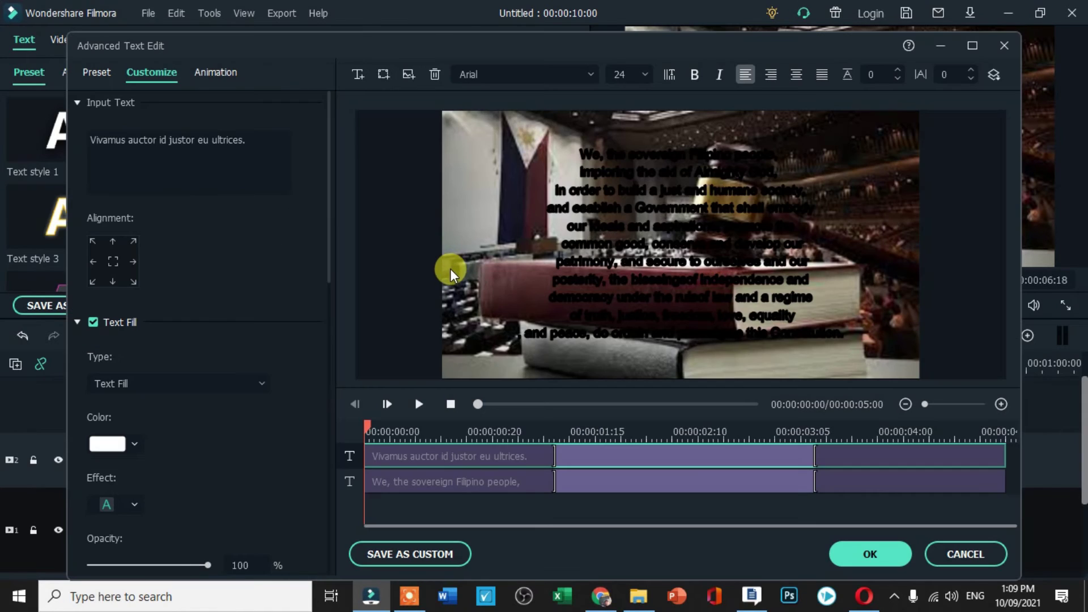
{"action": "scroll", "coordinate": [204, 305], "scroll_direction": "down", "scroll_amount": 1}
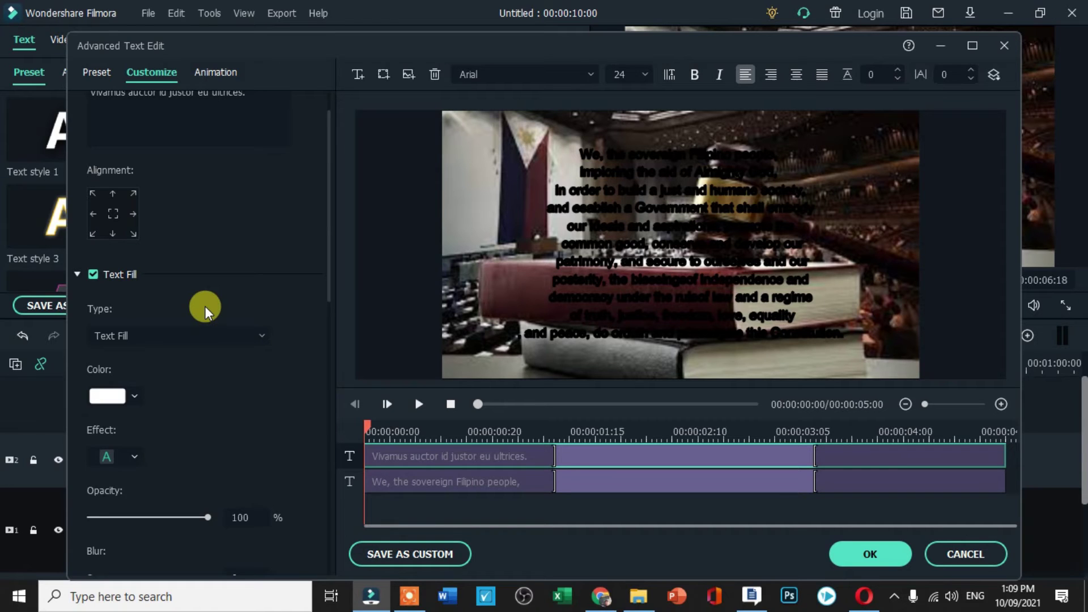
{"action": "scroll", "coordinate": [205, 306], "scroll_direction": "down", "scroll_amount": 4}
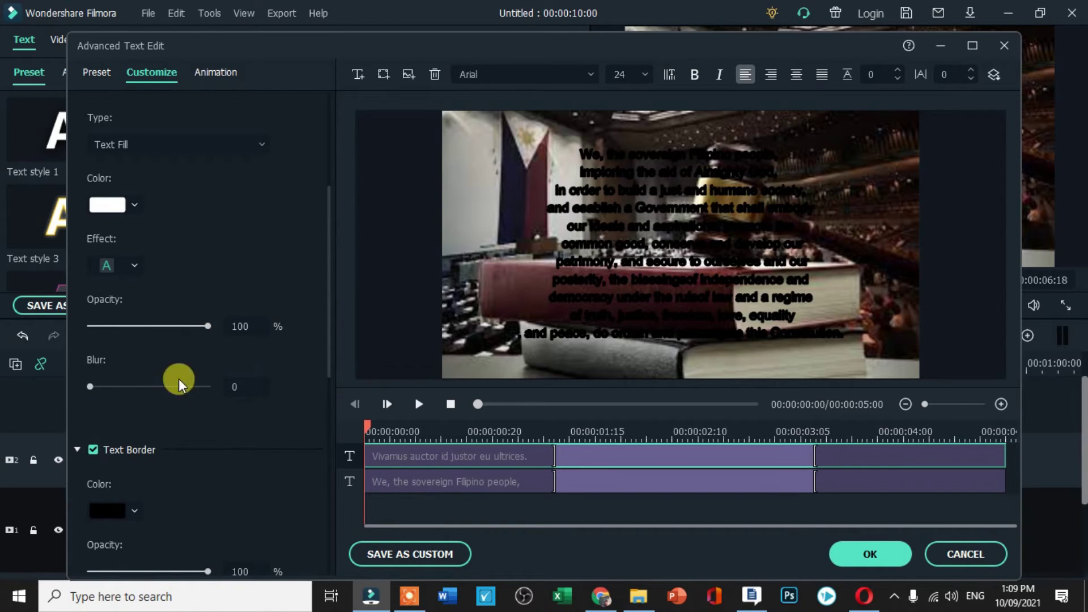
{"action": "left_click", "coordinate": [135, 511]}
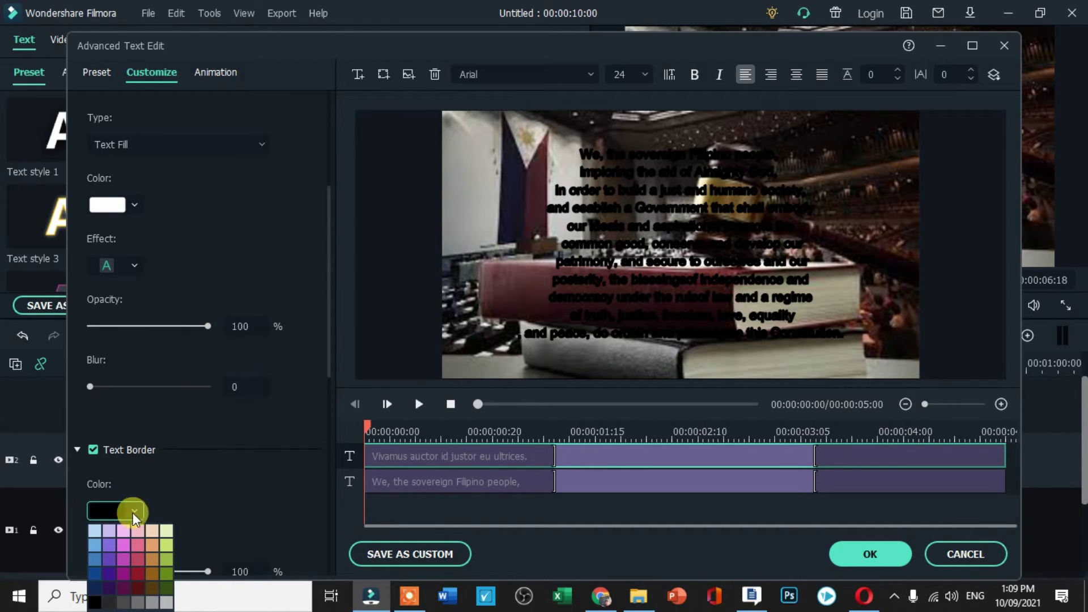
{"action": "left_click", "coordinate": [109, 530]}
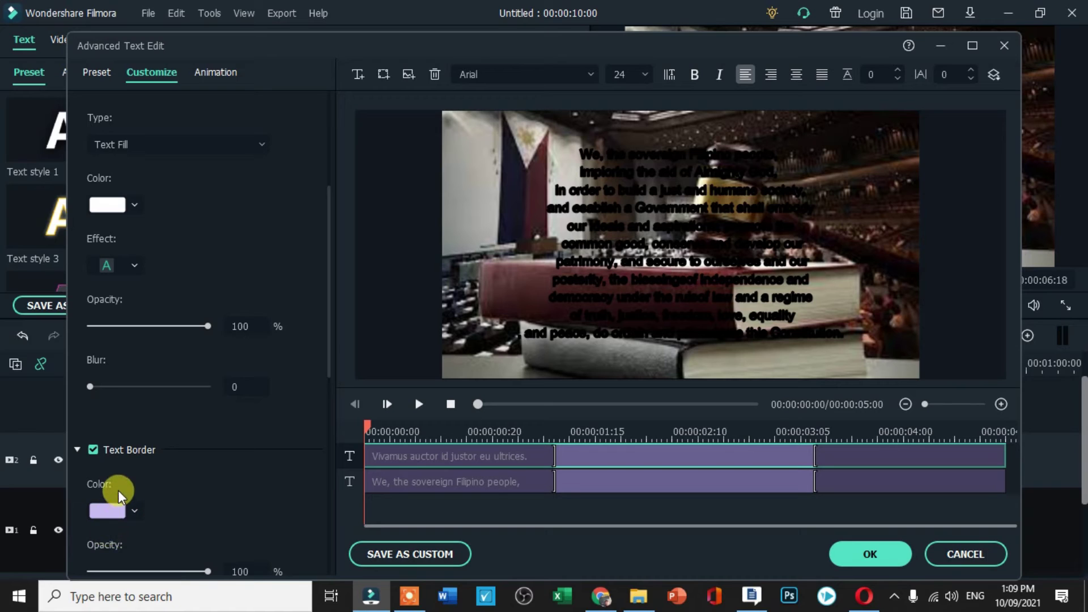
{"action": "scroll", "coordinate": [114, 487], "scroll_direction": "down", "scroll_amount": 2}
{"action": "left_click_drag", "start_coordinate": [204, 474], "coordinate": [181, 474]}
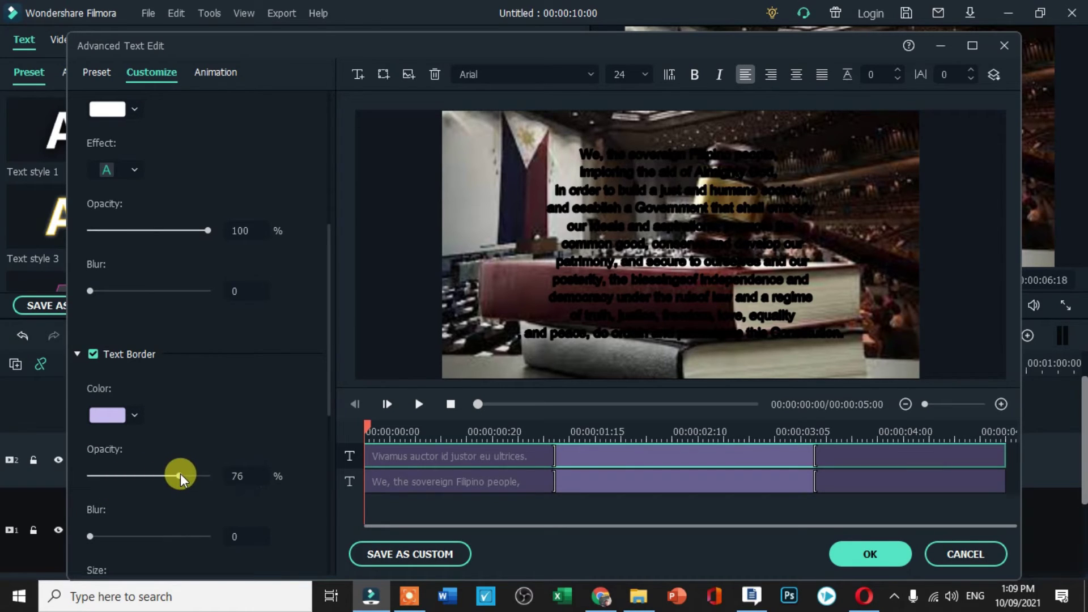
{"action": "scroll", "coordinate": [180, 510], "scroll_direction": "down", "scroll_amount": 5}
{"action": "left_click", "coordinate": [900, 563]}
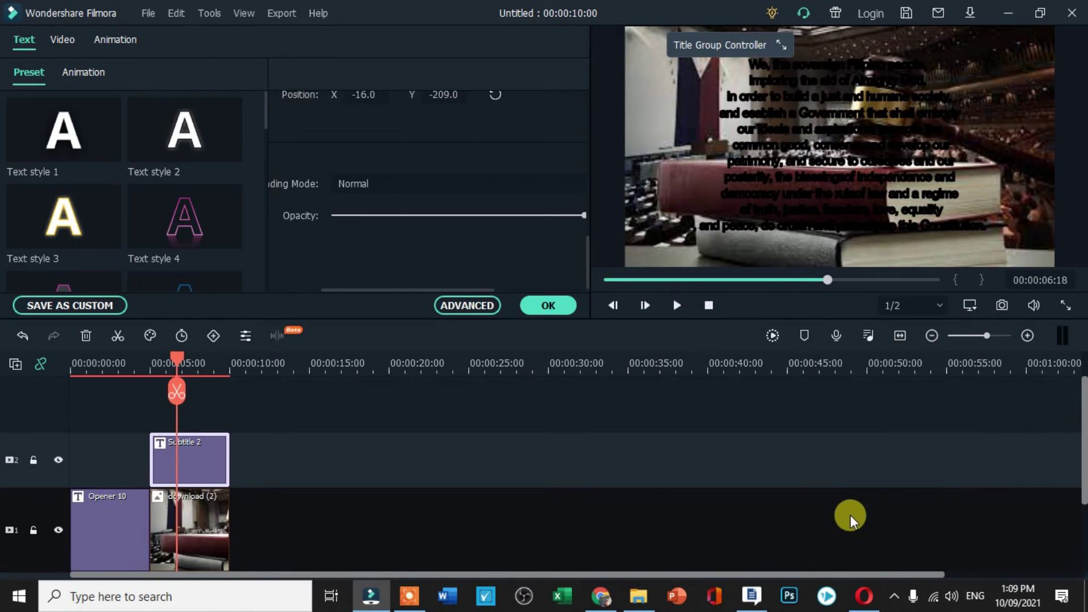
Step: Reopen the advanced text editor and enable a light blue text shadow on the "Vivamus auctor" text
{"action": "left_click", "coordinate": [797, 184]}
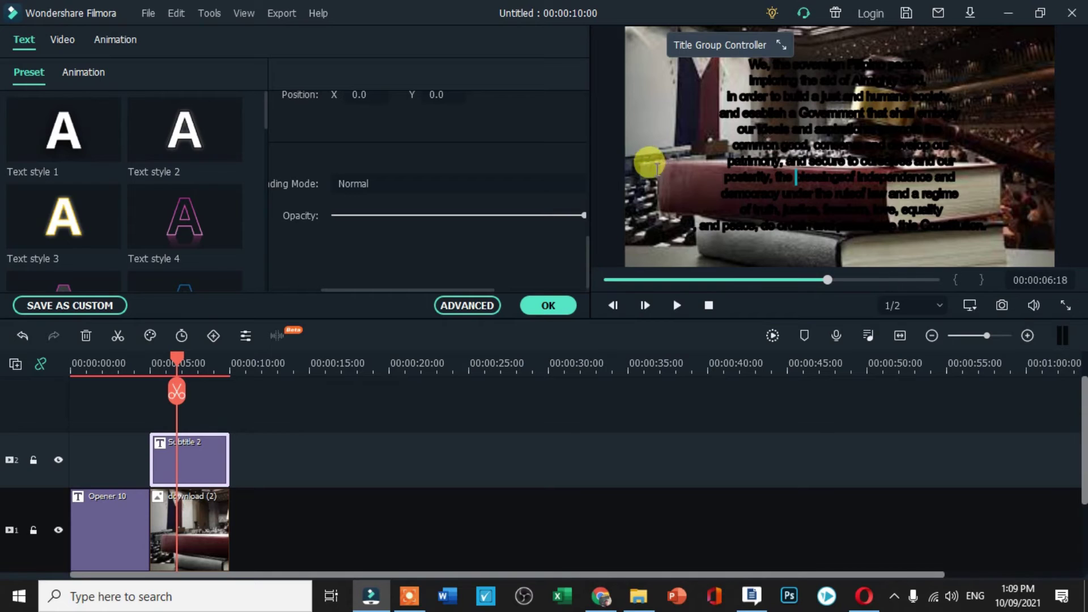
{"action": "key", "text": "ctrl+a"}
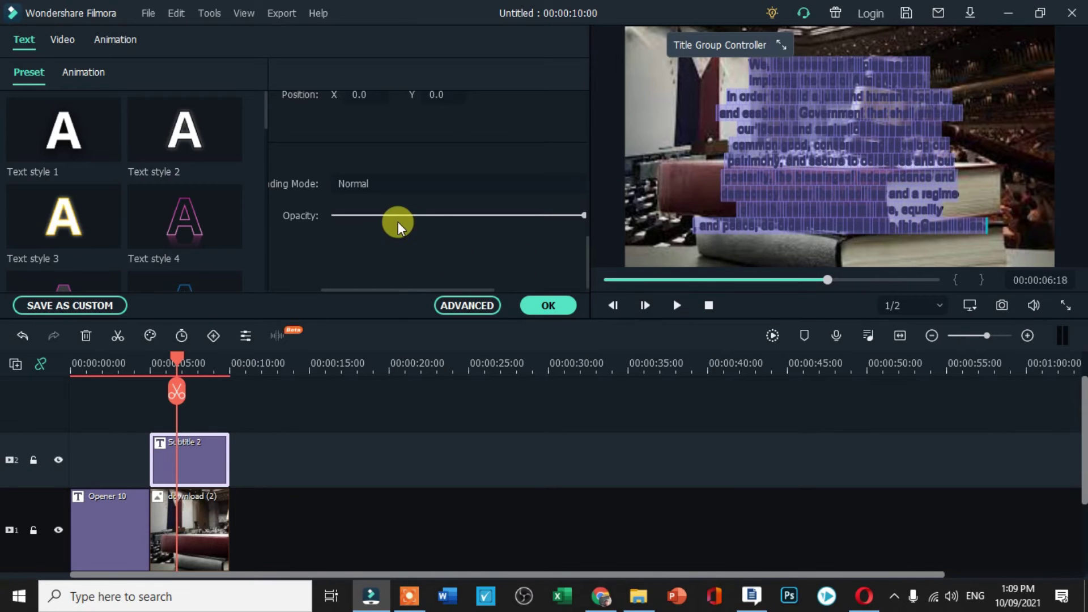
{"action": "left_click", "coordinate": [450, 306]}
{"action": "scroll", "coordinate": [223, 335], "scroll_direction": "down", "scroll_amount": 3}
{"action": "scroll", "coordinate": [222, 335], "scroll_direction": "down", "scroll_amount": 1}
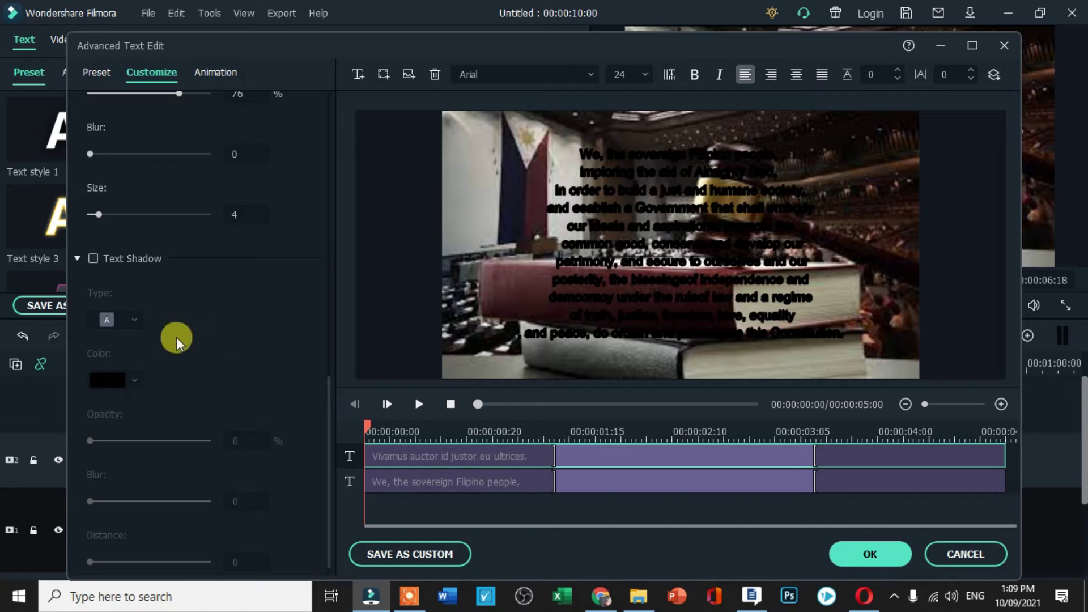
{"action": "left_click", "coordinate": [131, 259]}
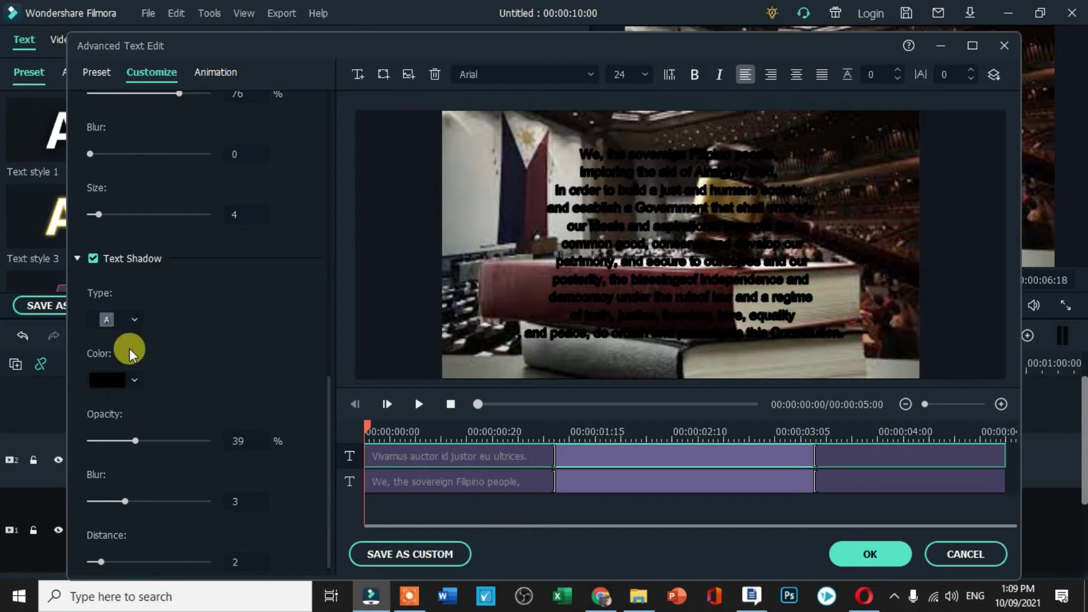
{"action": "left_click", "coordinate": [132, 380]}
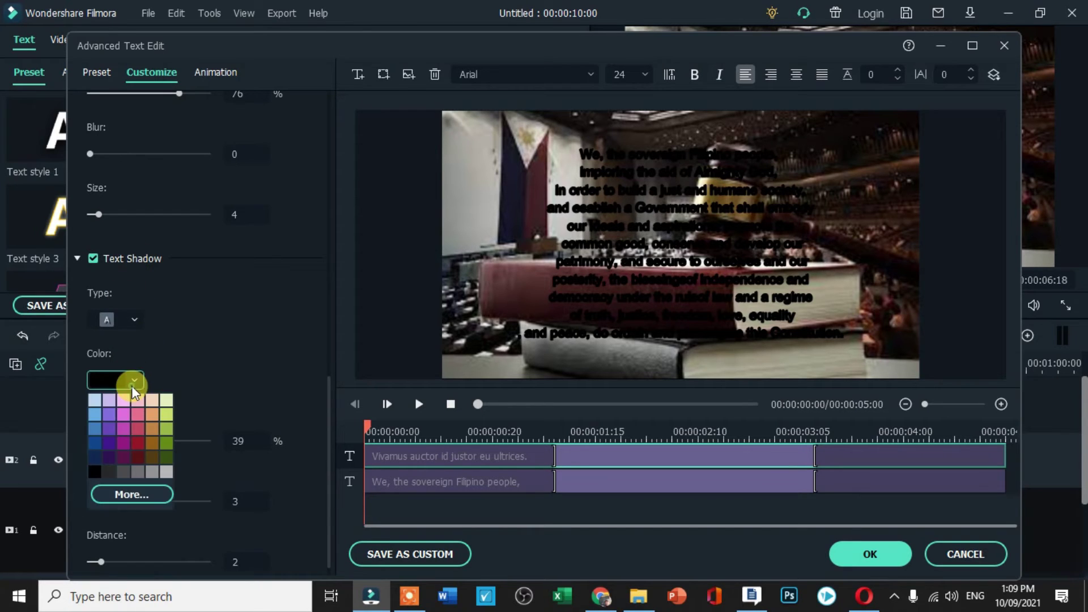
{"action": "left_click", "coordinate": [96, 400]}
{"action": "scroll", "coordinate": [157, 423], "scroll_direction": "down", "scroll_amount": 1}
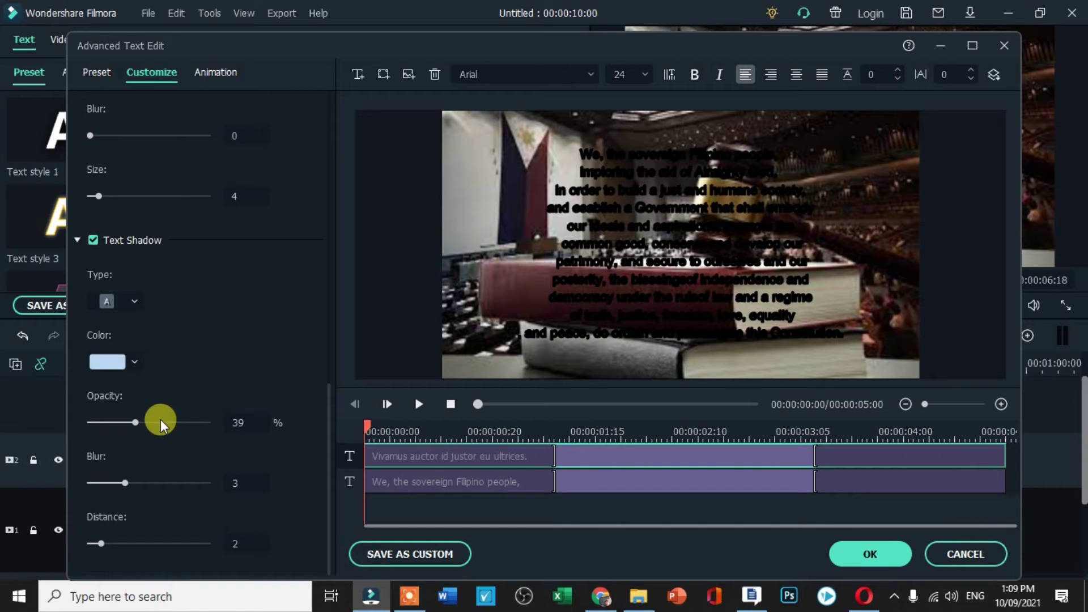
Step: Check the color choices for the text border and apply the advanced text edits
{"action": "scroll", "coordinate": [170, 430], "scroll_direction": "up", "scroll_amount": 3}
{"action": "scroll", "coordinate": [189, 432], "scroll_direction": "up", "scroll_amount": 1}
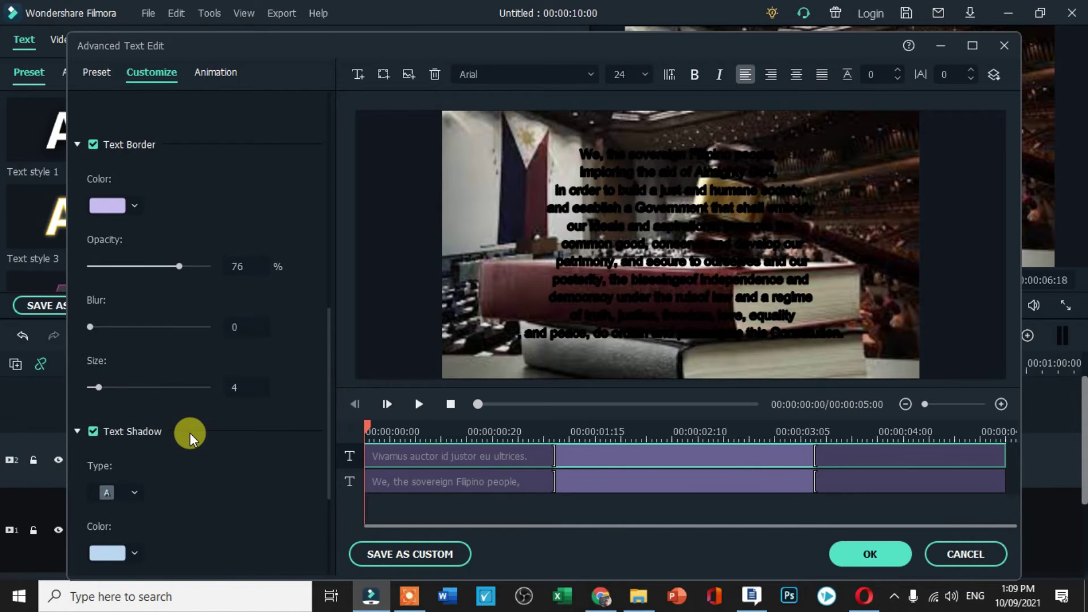
{"action": "scroll", "coordinate": [189, 433], "scroll_direction": "up", "scroll_amount": 2}
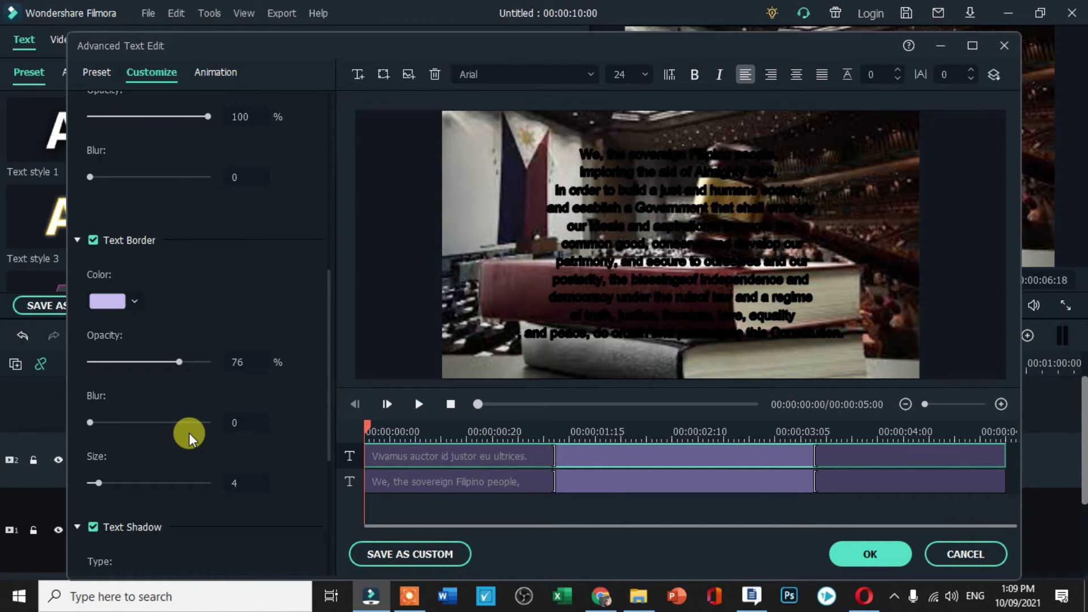
{"action": "left_click", "coordinate": [135, 300]}
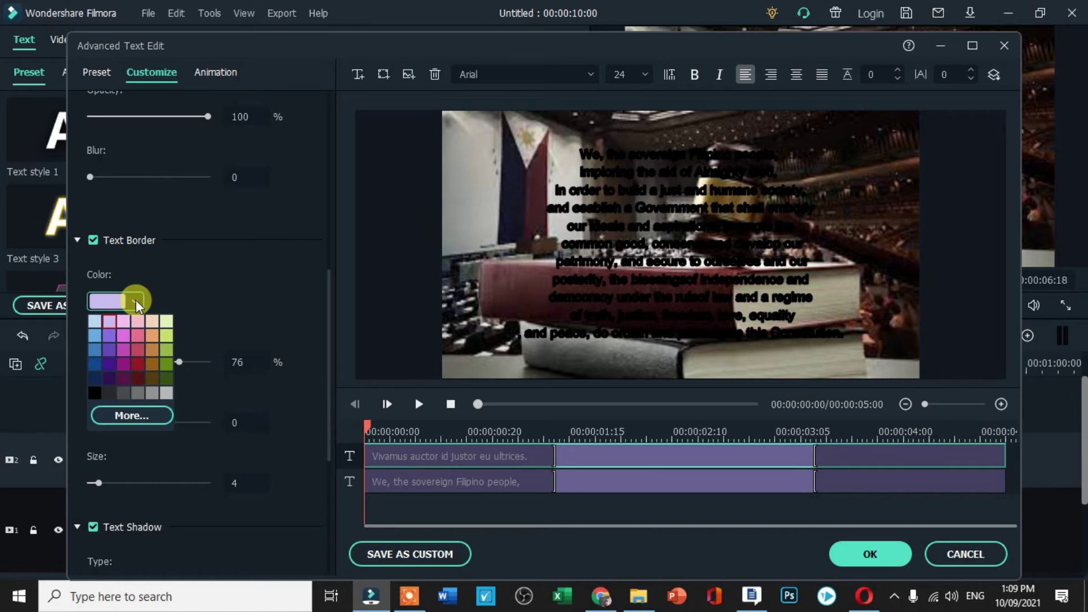
{"action": "left_click", "coordinate": [128, 418]}
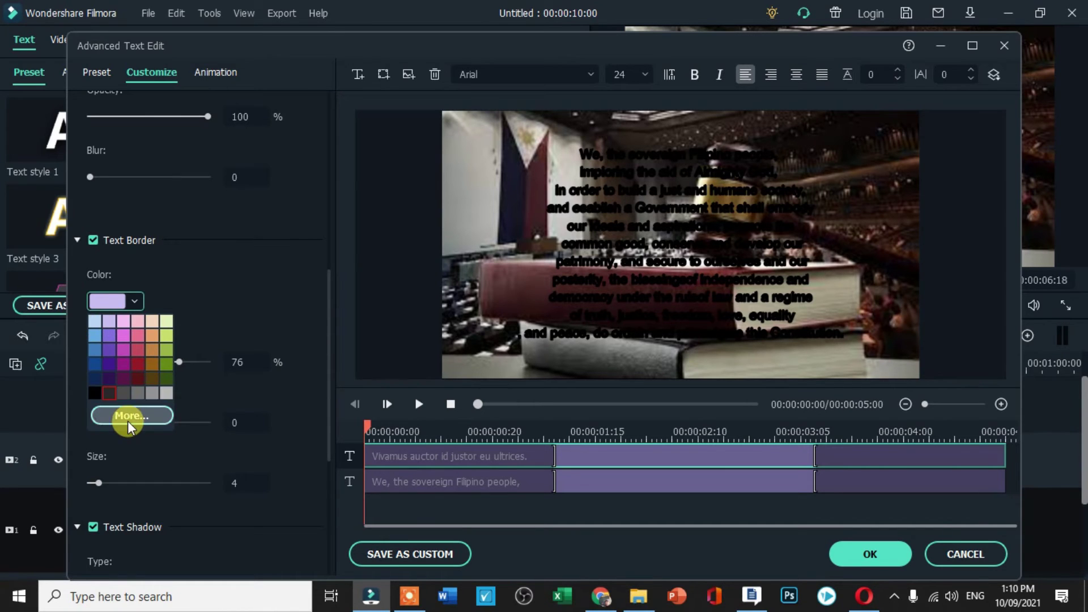
{"action": "left_click", "coordinate": [305, 509]}
{"action": "left_click", "coordinate": [861, 550]}
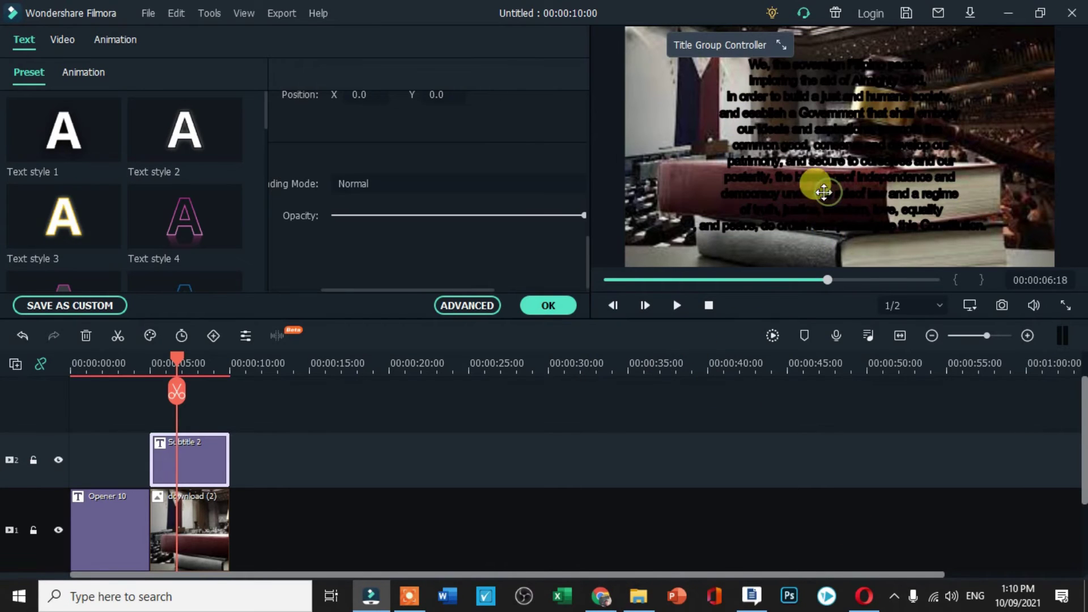
Step: Select the whole Preamble text at 00:00:06:00 and set its fill color to white (#ffffff)
{"action": "left_click_drag", "start_coordinate": [186, 355], "coordinate": [166, 369]}
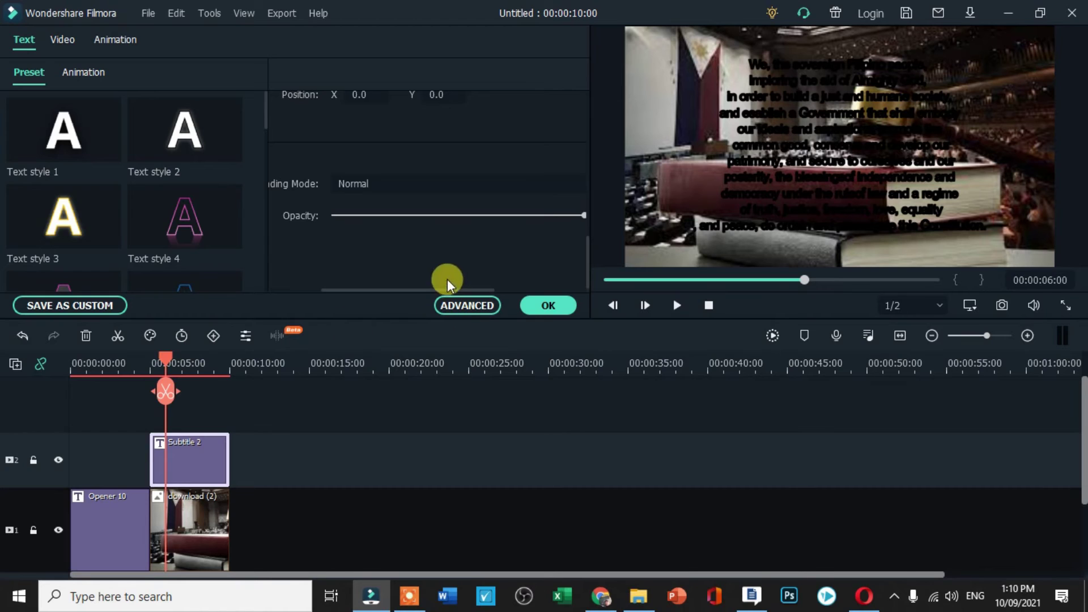
{"action": "scroll", "coordinate": [447, 280], "scroll_direction": "up", "scroll_amount": 3}
{"action": "left_click", "coordinate": [774, 174]}
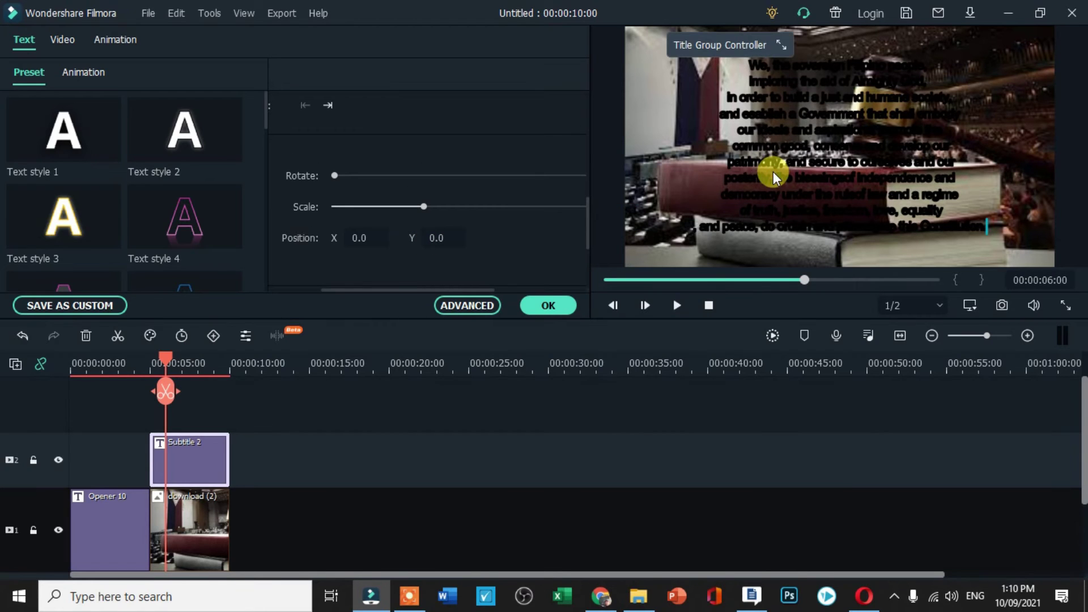
{"action": "key", "text": "ctrl+a"}
{"action": "scroll", "coordinate": [380, 178], "scroll_direction": "up", "scroll_amount": 5}
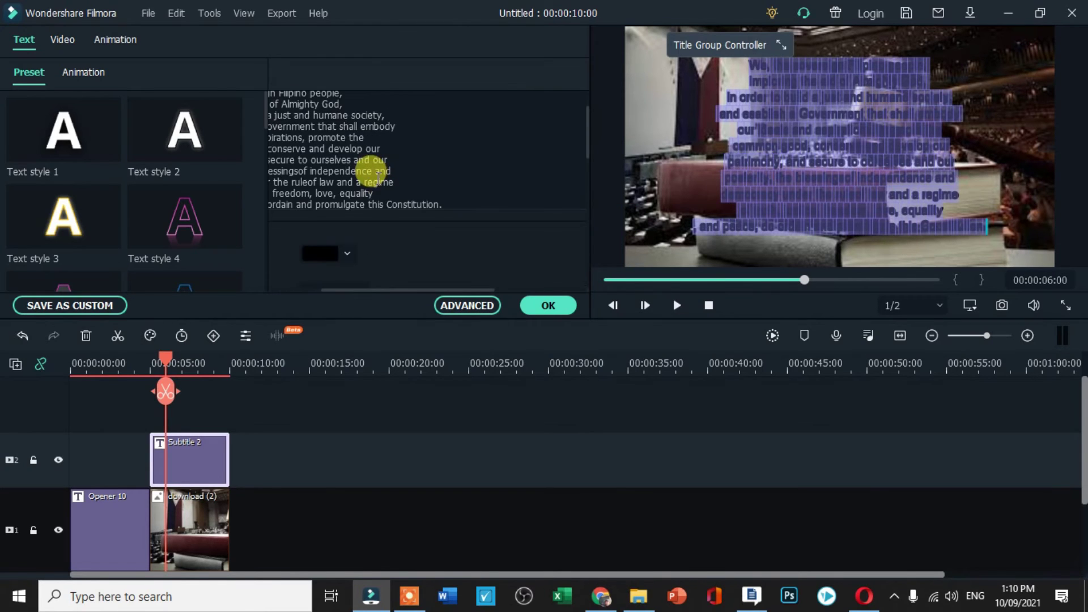
{"action": "left_click", "coordinate": [347, 250]}
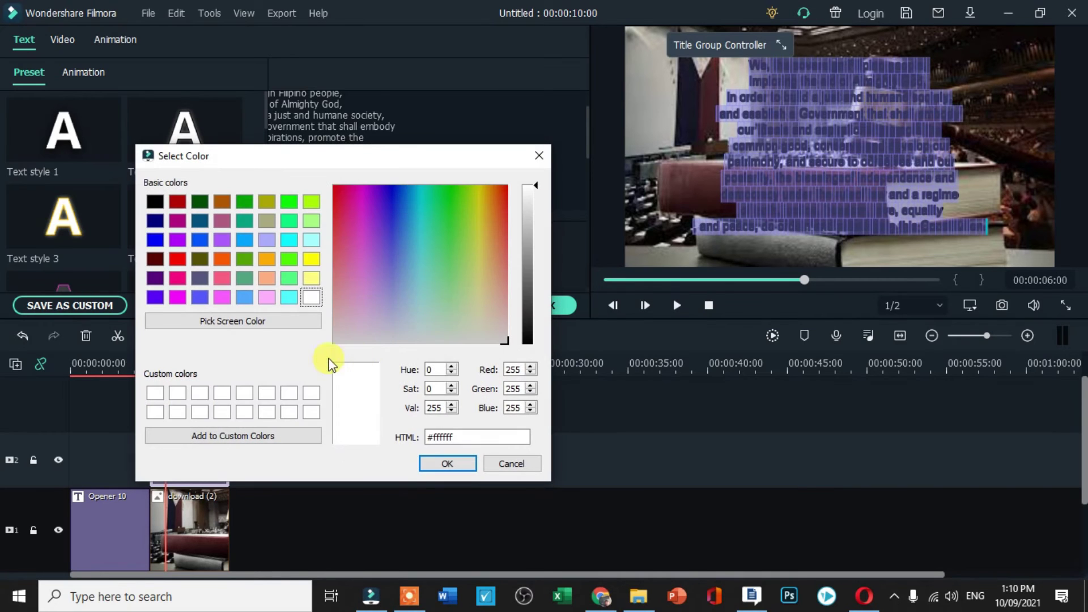
{"action": "left_click", "coordinate": [449, 464]}
Step: Preview the Preamble text over the gavel picture in full screen and return to the editor
{"action": "left_click", "coordinate": [804, 148]}
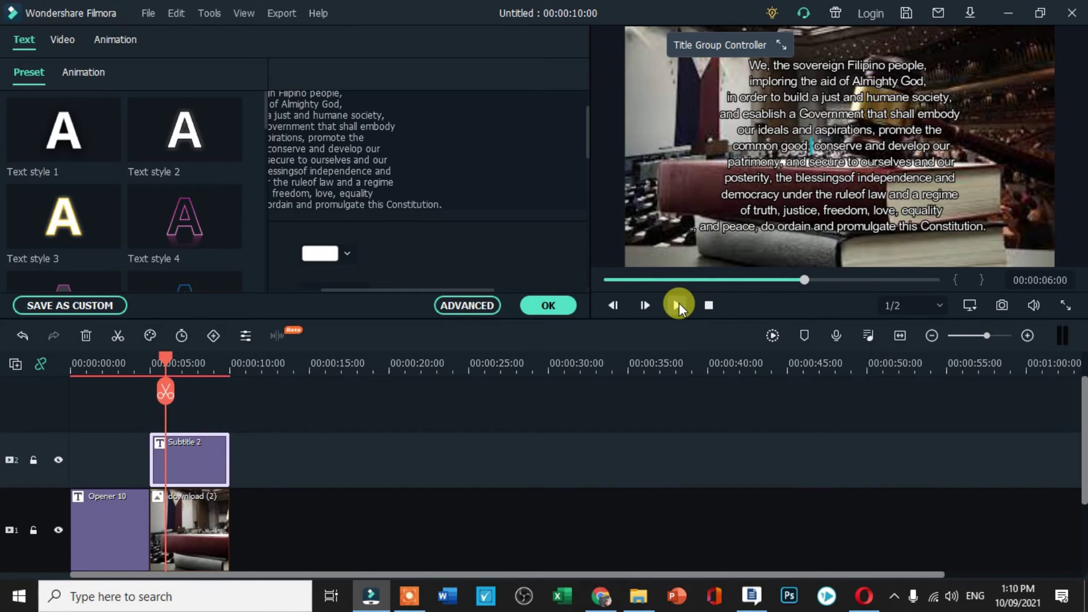
{"action": "left_click", "coordinate": [1067, 305]}
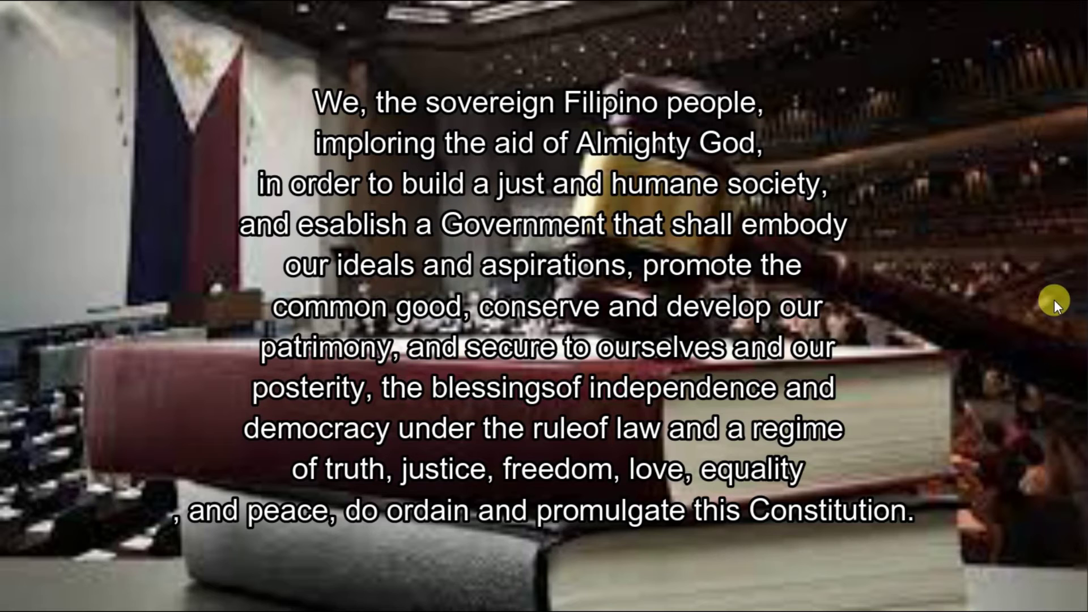
{"action": "key", "text": "Escape"}
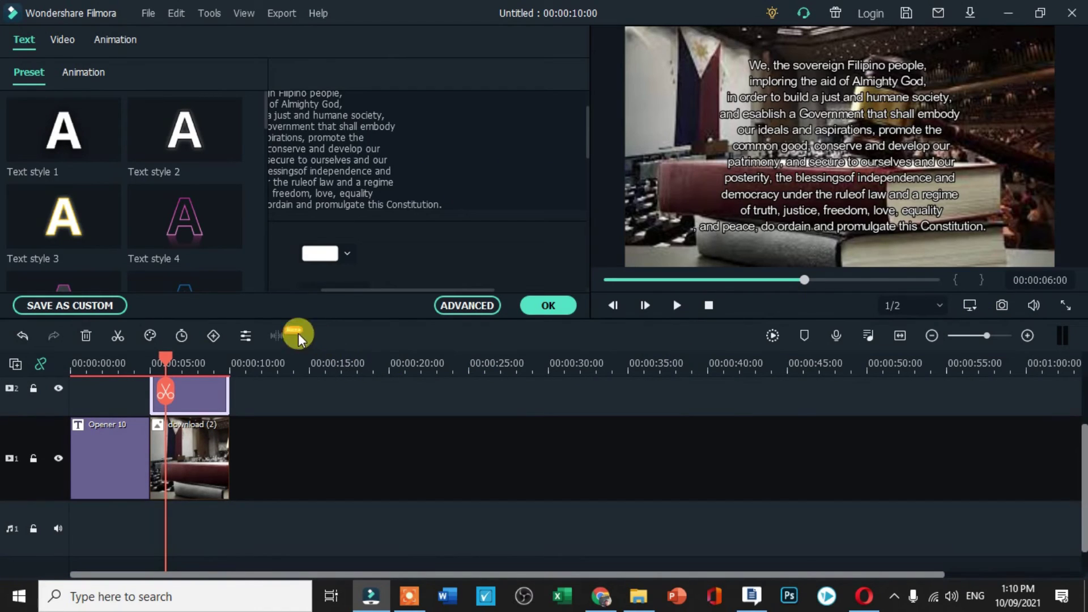
Step: Apply the text edits and import the audio file "We, the sovereign Filipino people, imploring the" from the Desktop into the project media
{"action": "left_click", "coordinate": [560, 304]}
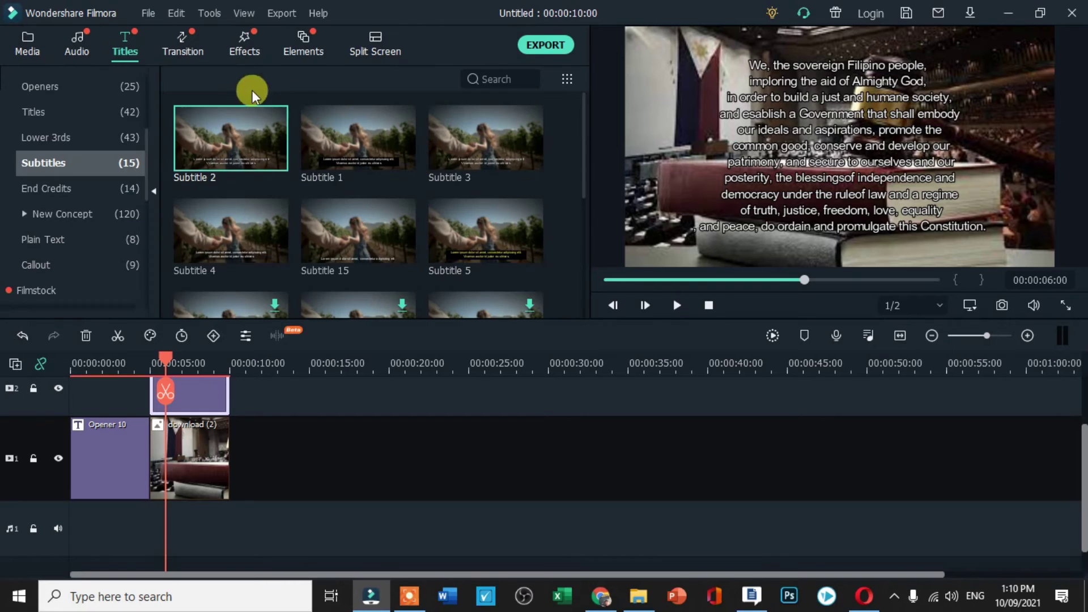
{"action": "left_click", "coordinate": [33, 40]}
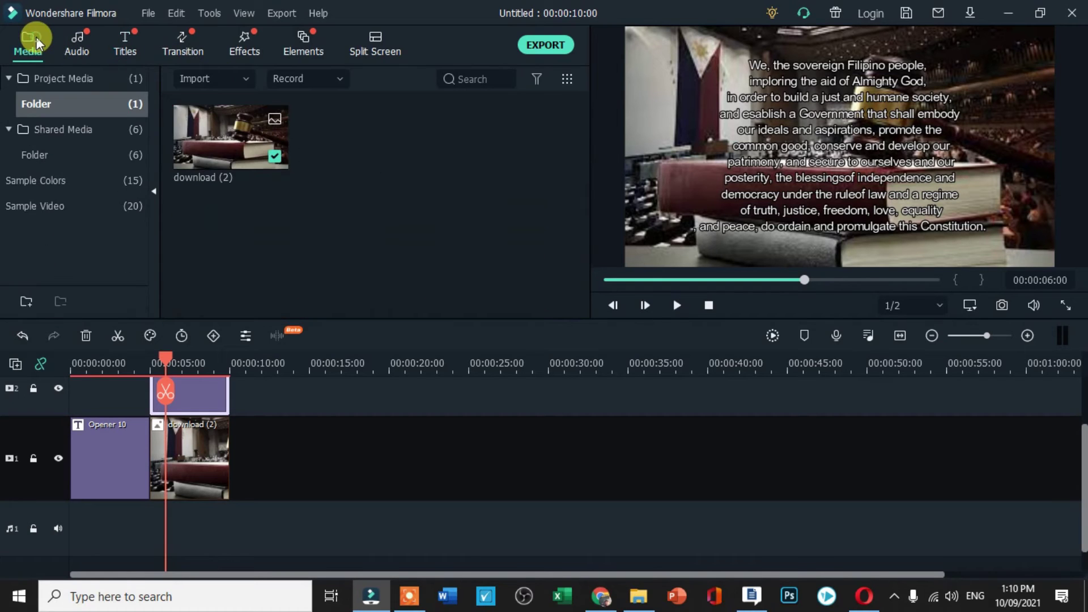
{"action": "left_click", "coordinate": [247, 79]}
{"action": "left_click", "coordinate": [219, 107]}
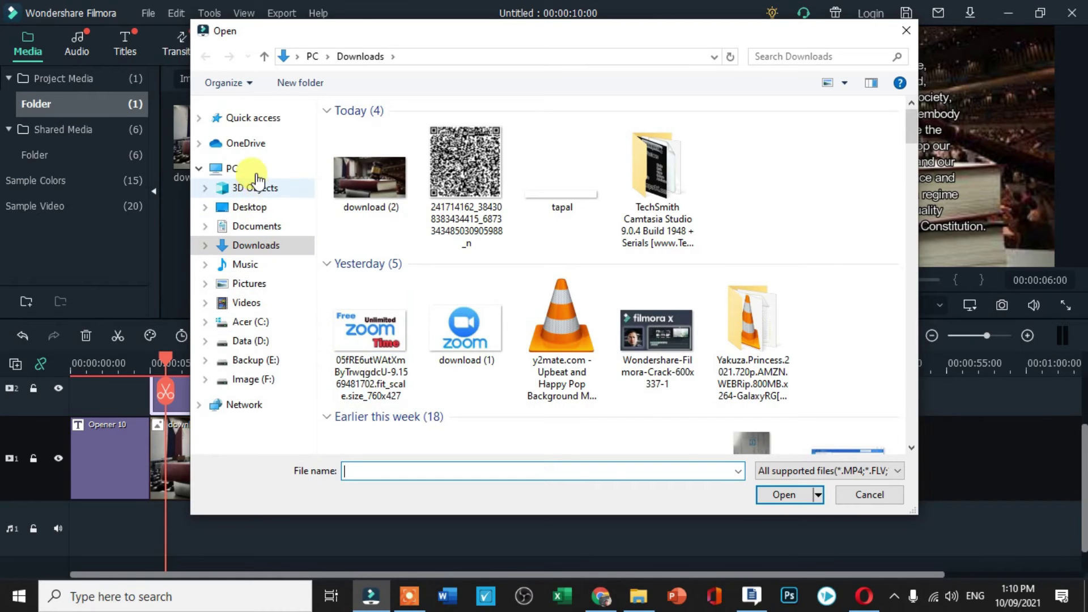
{"action": "left_click", "coordinate": [245, 206]}
{"action": "scroll", "coordinate": [577, 265], "scroll_direction": "down", "scroll_amount": 5}
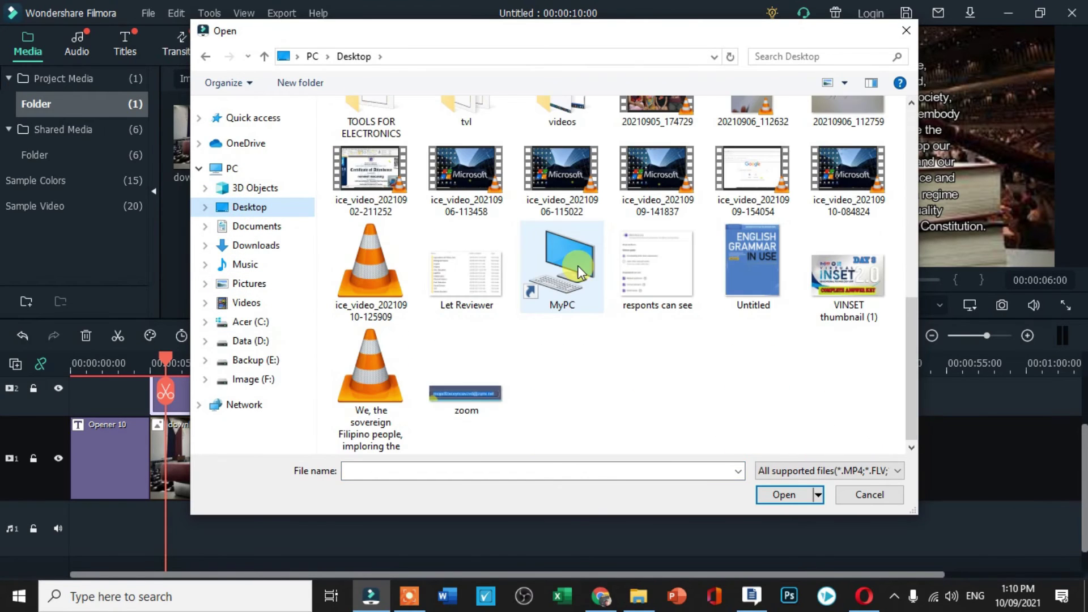
{"action": "left_click", "coordinate": [389, 363]}
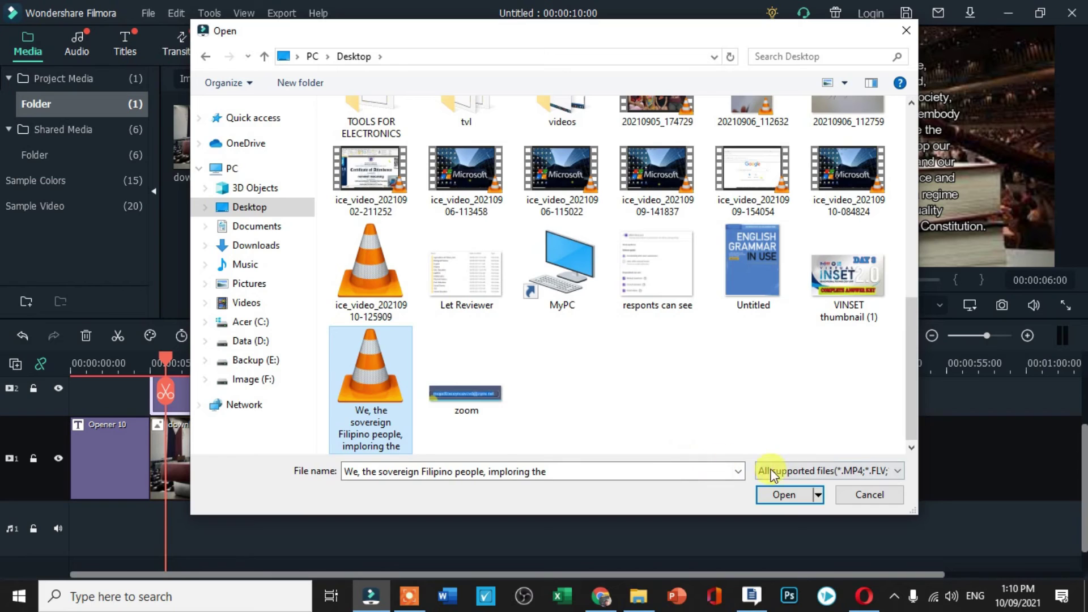
{"action": "left_click", "coordinate": [793, 492]}
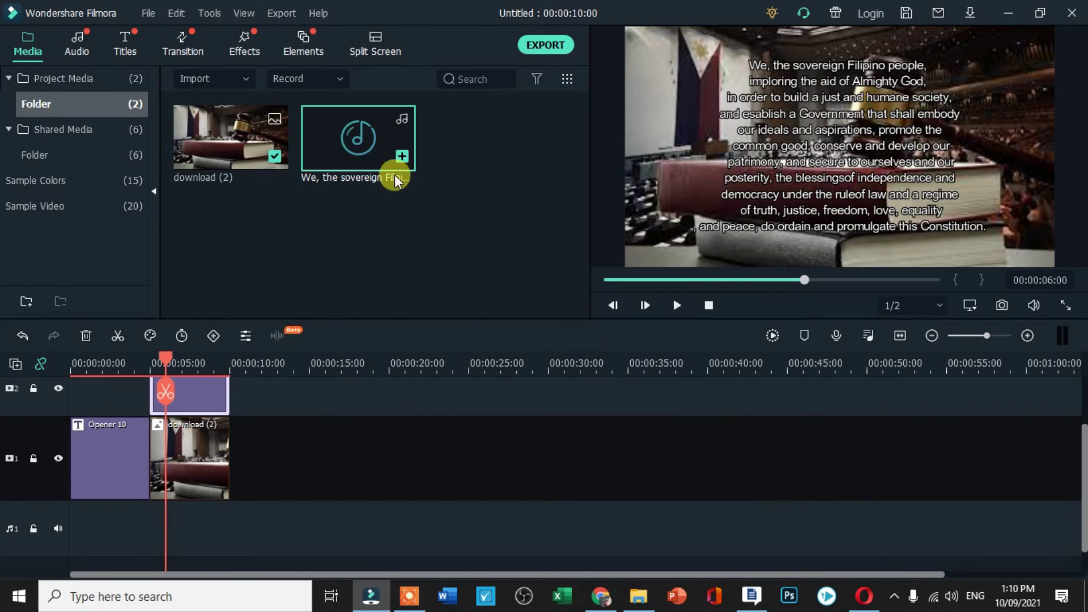
Step: Place the imported narration on audio track 1 from 00:00:05:00 and extend the gavel picture to the end of the audio
{"action": "left_click_drag", "start_coordinate": [287, 400], "coordinate": [145, 514]}
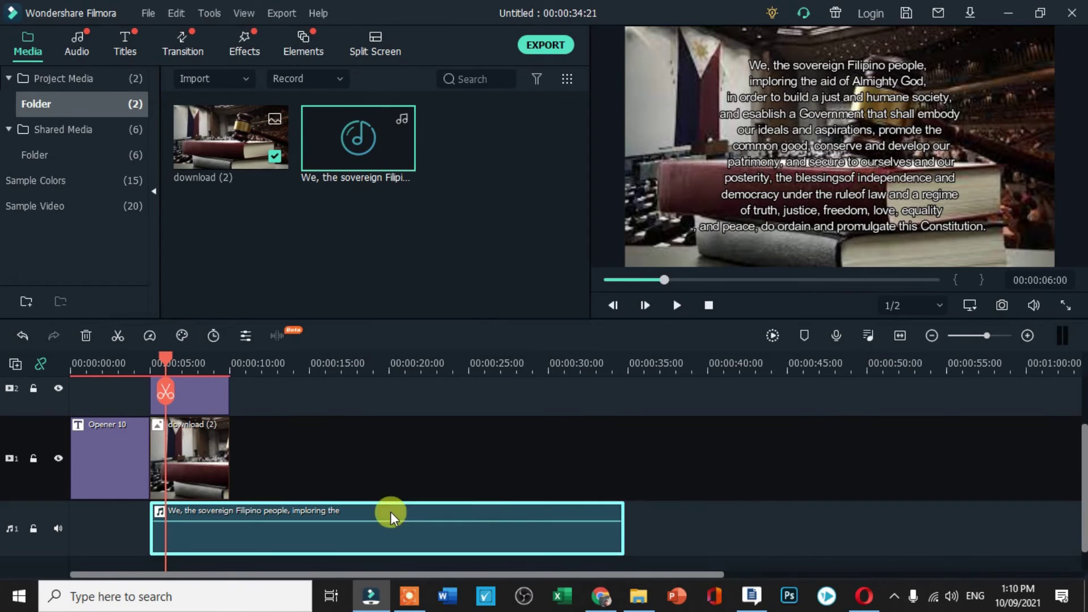
{"action": "left_click", "coordinate": [213, 451]}
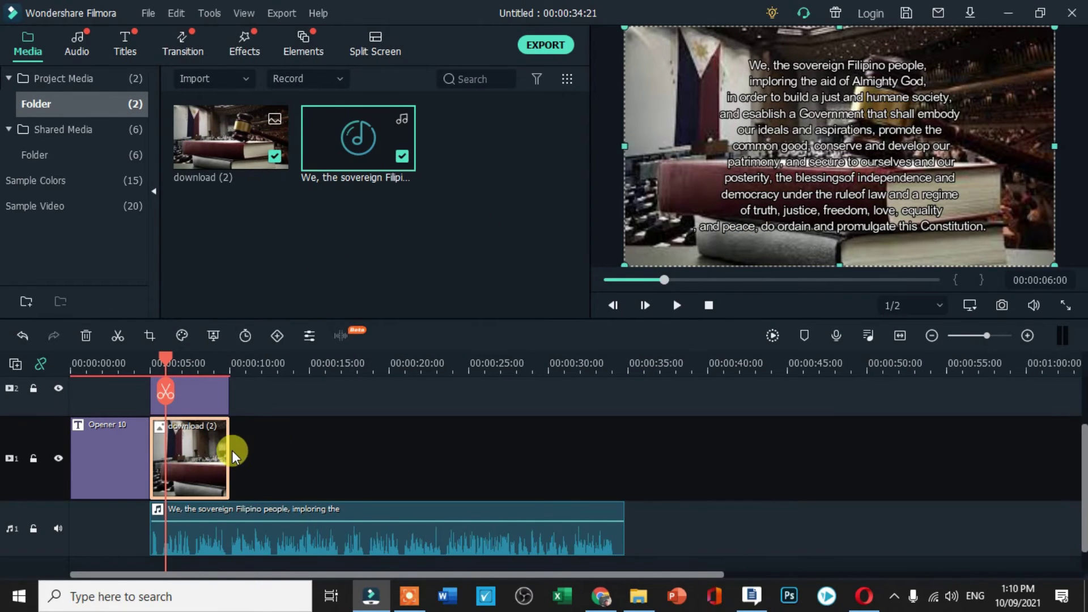
{"action": "left_click_drag", "start_coordinate": [227, 447], "coordinate": [623, 487]}
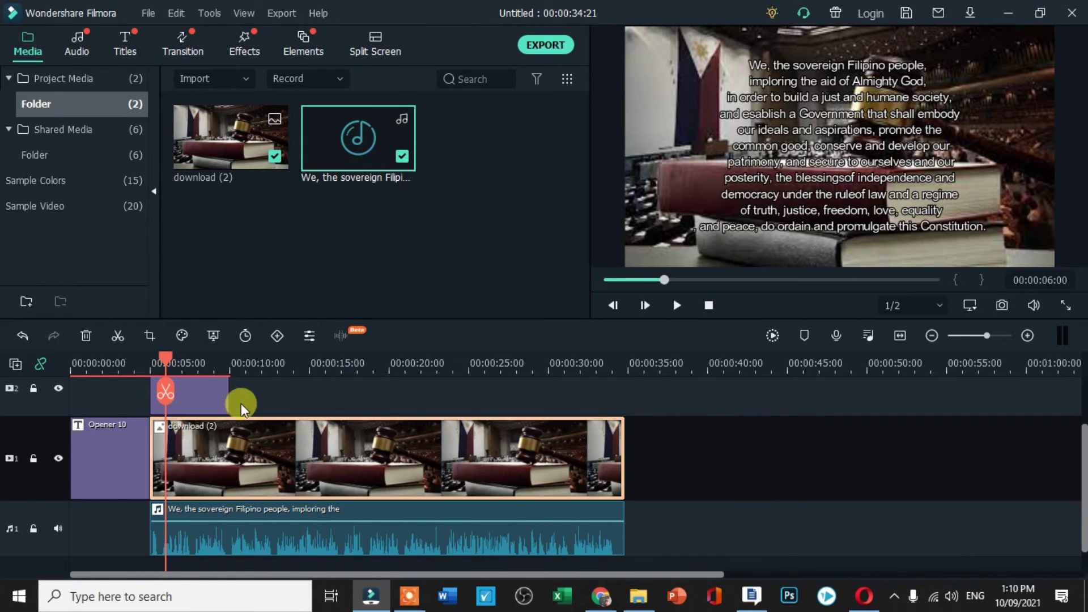
Step: Resize the Preamble subtitle clip so that it ends at about 00:00:18:06, partway through the narration
{"action": "left_click", "coordinate": [213, 395]}
{"action": "left_click_drag", "start_coordinate": [229, 392], "coordinate": [623, 422]}
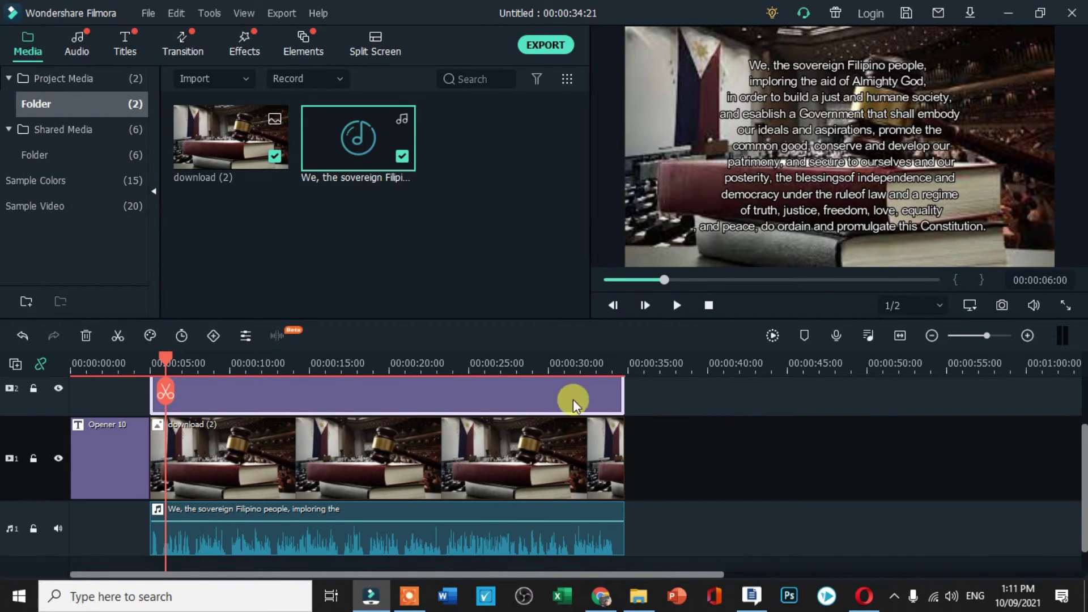
{"action": "scroll", "coordinate": [576, 416], "scroll_direction": "up", "scroll_amount": 2}
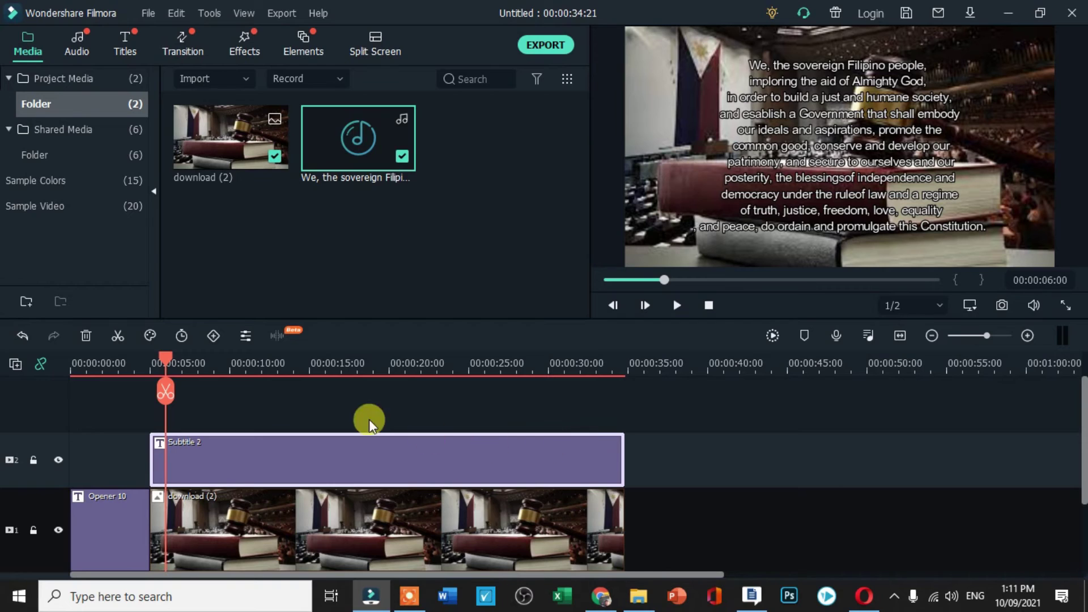
{"action": "left_click_drag", "start_coordinate": [165, 362], "coordinate": [366, 392]}
{"action": "left_click_drag", "start_coordinate": [617, 442], "coordinate": [357, 469]}
Step: Try cutting the Preamble lines from "common good" to the end out of the subtitle text, and undo the cut
{"action": "left_click_drag", "start_coordinate": [370, 357], "coordinate": [202, 390]}
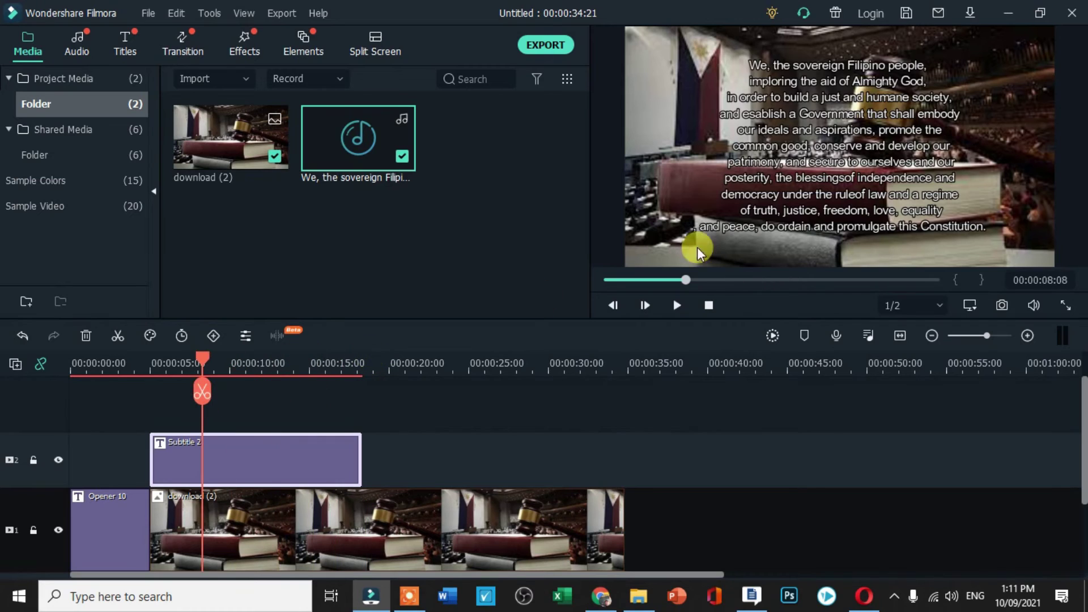
{"action": "left_click", "coordinate": [738, 153]}
{"action": "double_click", "coordinate": [739, 142]}
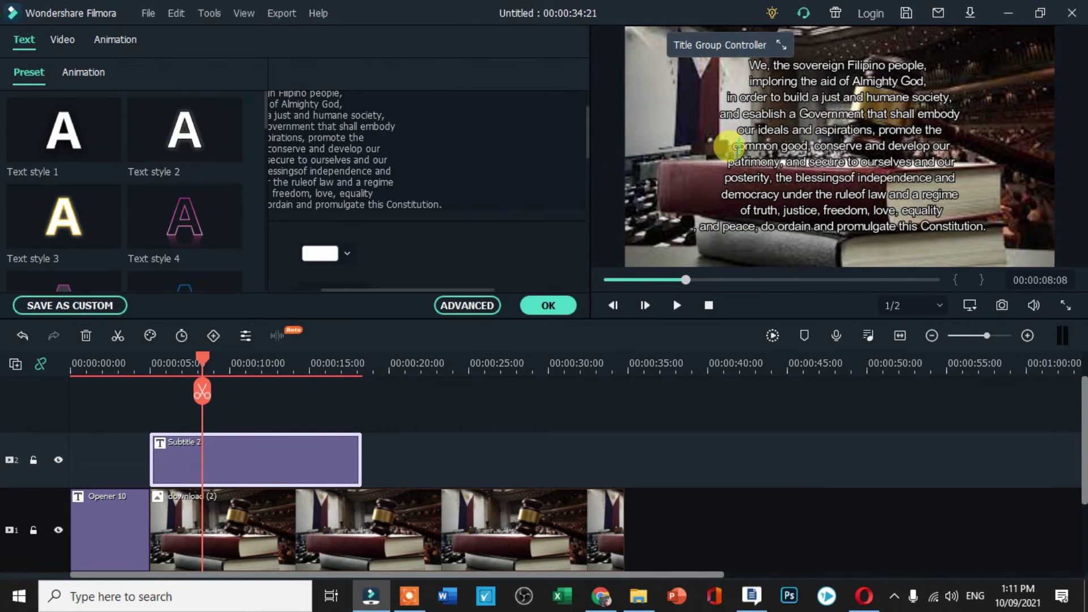
{"action": "left_click_drag", "start_coordinate": [732, 146], "coordinate": [1005, 222]}
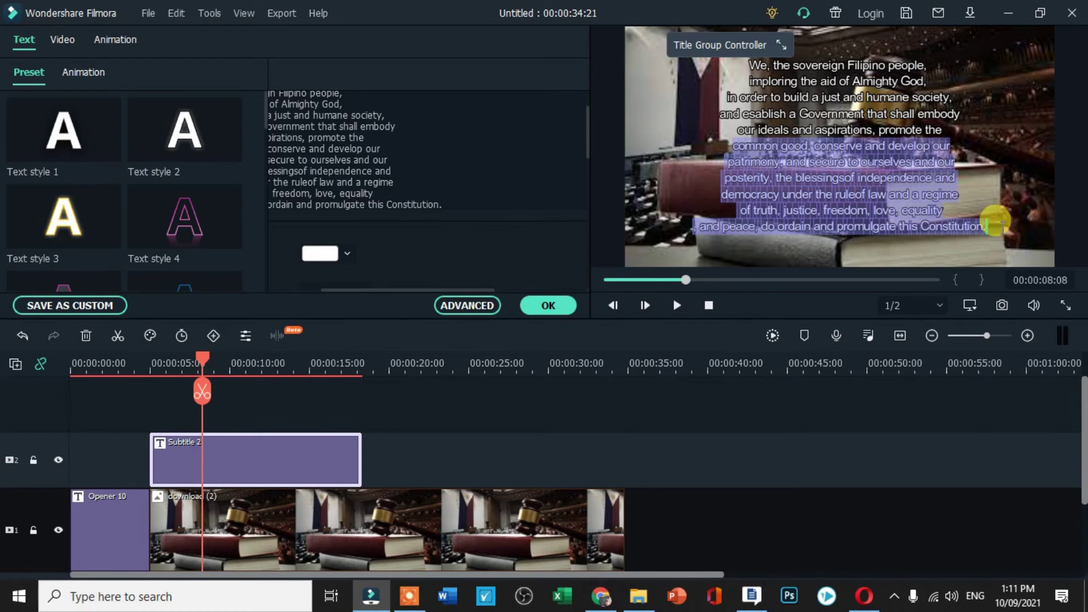
{"action": "key", "text": "ctrl+x"}
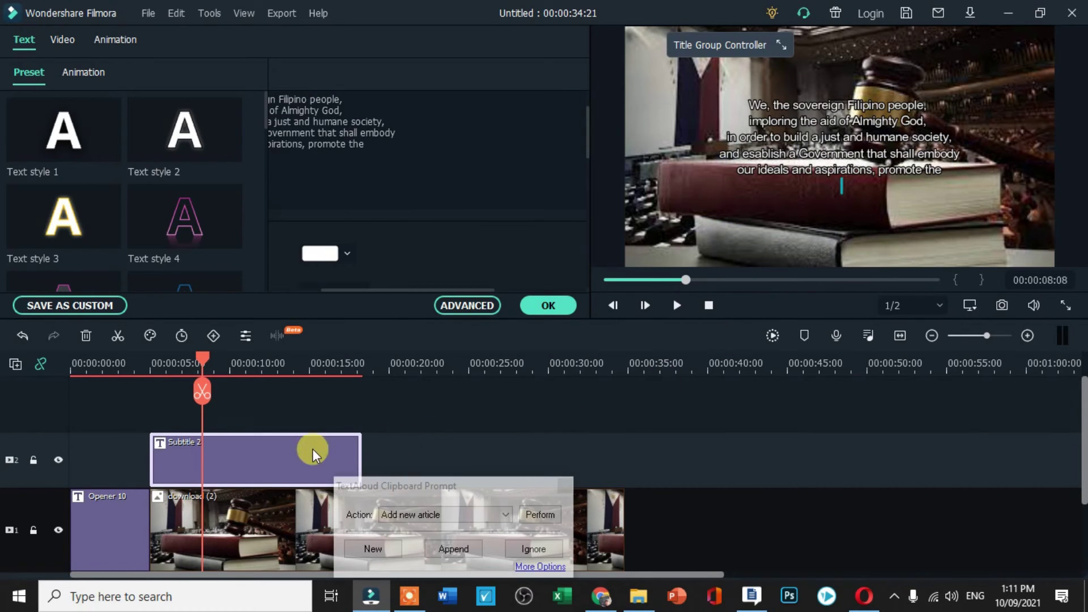
{"action": "left_click", "coordinate": [563, 485]}
{"action": "key", "text": "ctrl+z"}
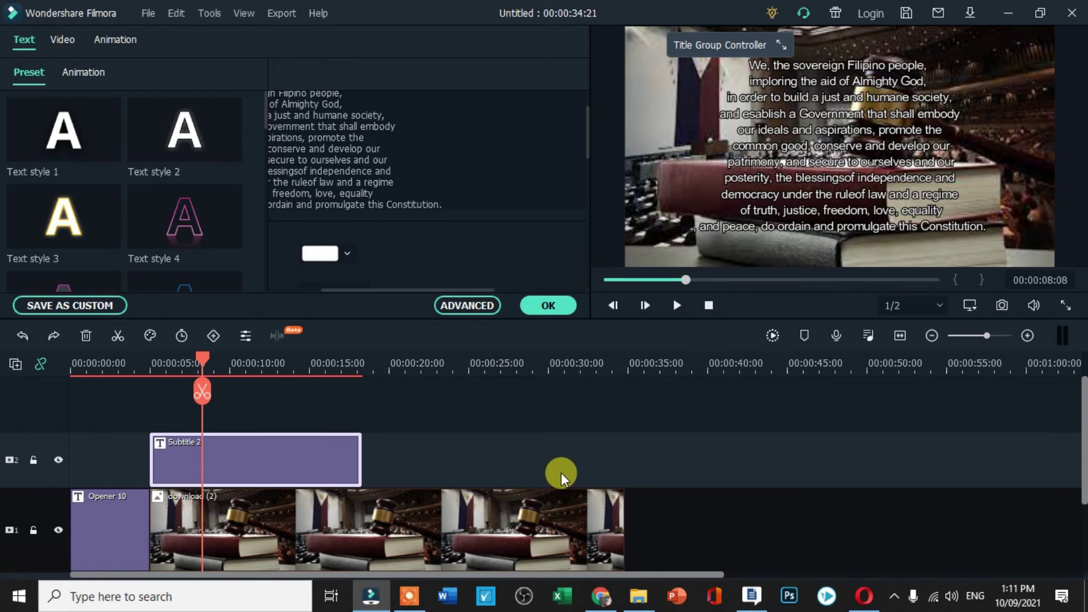
Step: Copy the Preamble subtitle clip and paste the duplicate directly after the original at 00:00:18:06
{"action": "right_click", "coordinate": [266, 453]}
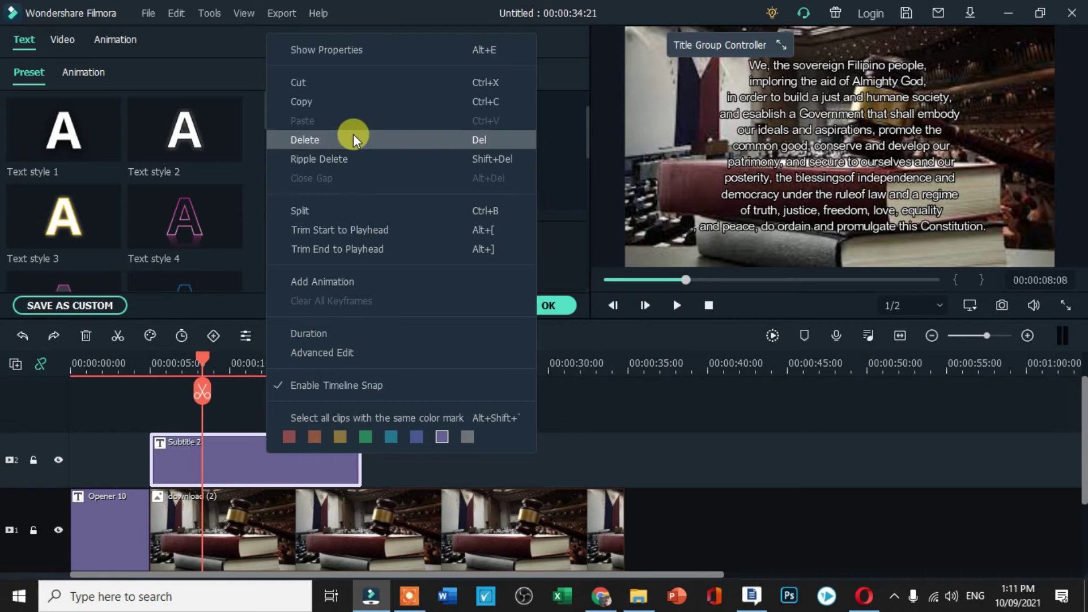
{"action": "left_click", "coordinate": [353, 104]}
{"action": "left_click_drag", "start_coordinate": [201, 362], "coordinate": [362, 376]}
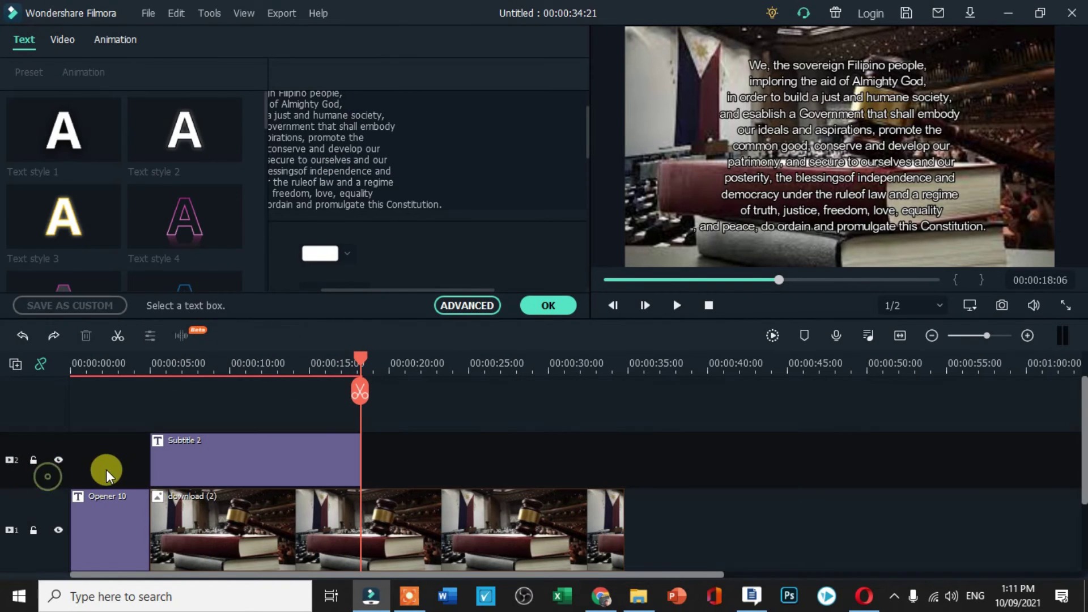
{"action": "key", "text": "ctrl+v"}
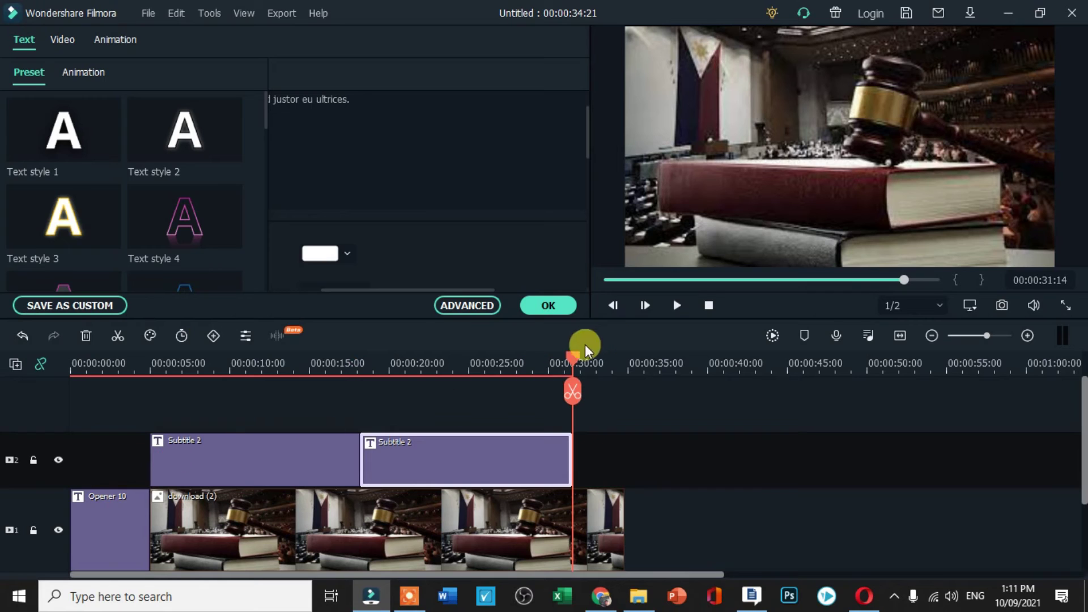
Step: Cut the lines from "patrimony, and secure to ourselves" through "this Constitution." out of the first subtitle clip
{"action": "left_click_drag", "start_coordinate": [569, 356], "coordinate": [255, 411]}
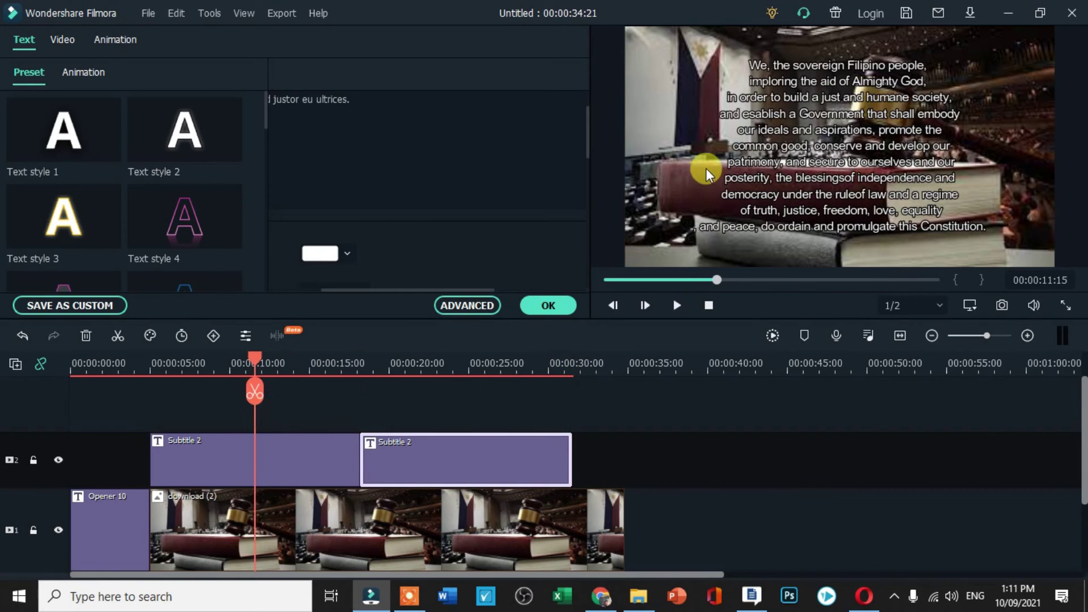
{"action": "left_click", "coordinate": [727, 161]}
{"action": "left_click", "coordinate": [732, 165]}
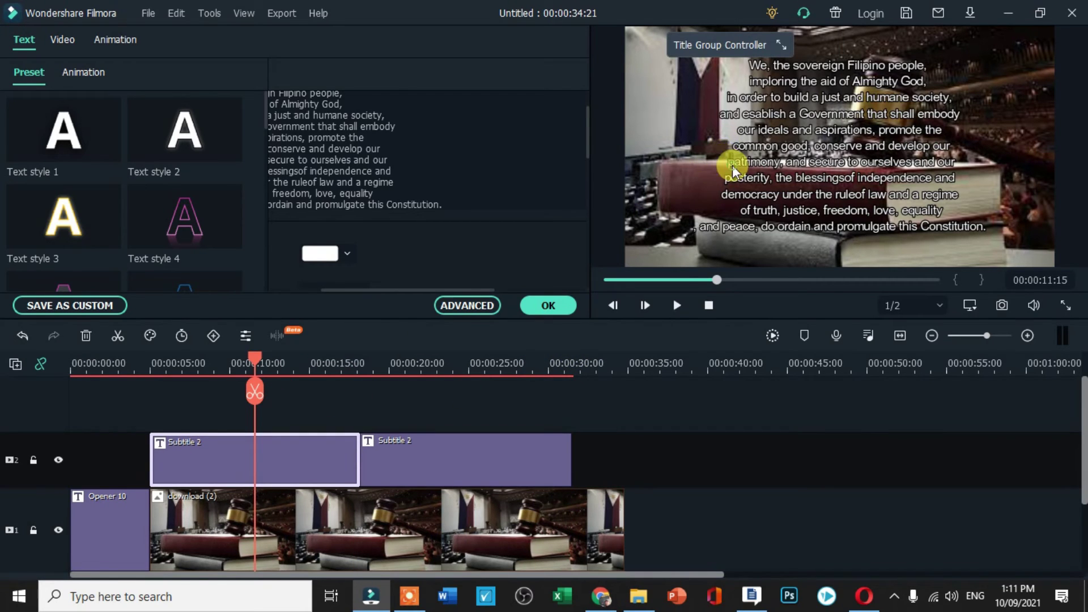
{"action": "left_click_drag", "start_coordinate": [730, 162], "coordinate": [988, 222]}
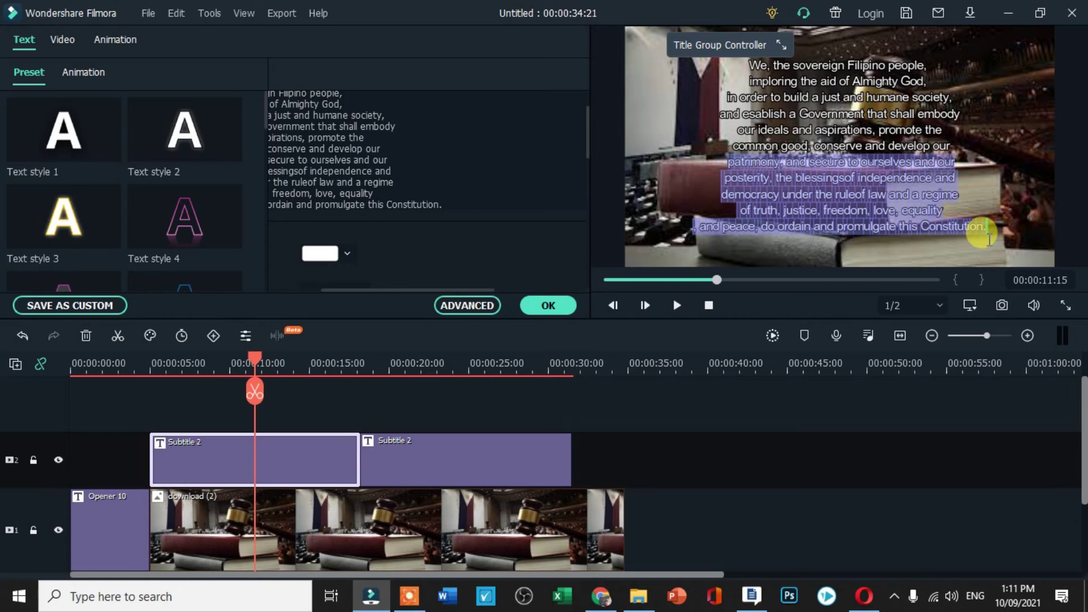
{"action": "key", "text": "ctrl+x"}
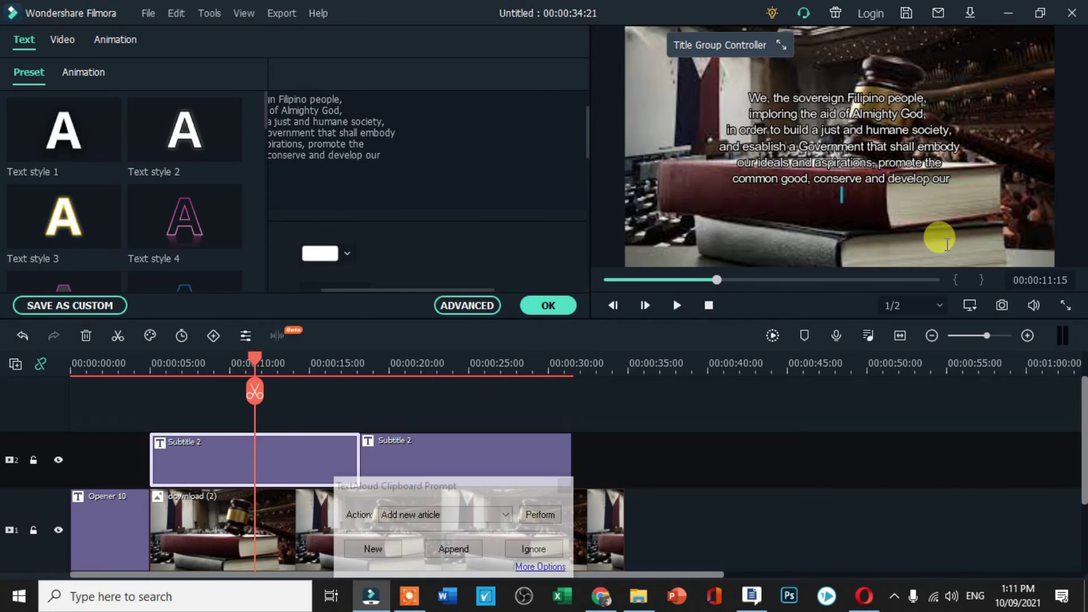
{"action": "left_click", "coordinate": [489, 474]}
Step: Cut the lines from "We, the sovereign Filipino people" through "conserve and develop our" out of the second subtitle clip
{"action": "left_click_drag", "start_coordinate": [247, 357], "coordinate": [454, 370]}
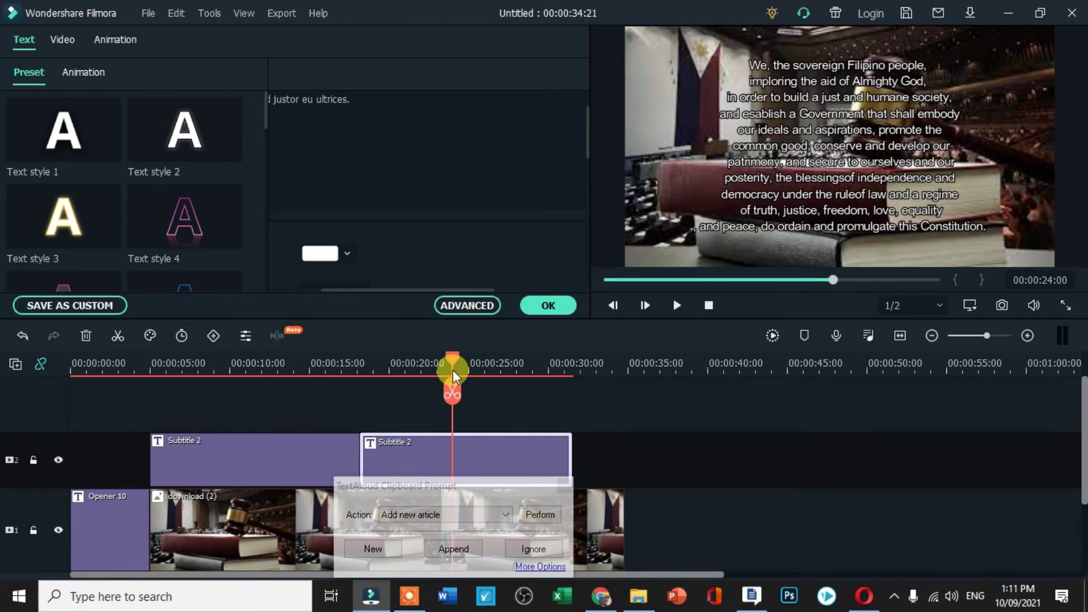
{"action": "left_click", "coordinate": [753, 62]}
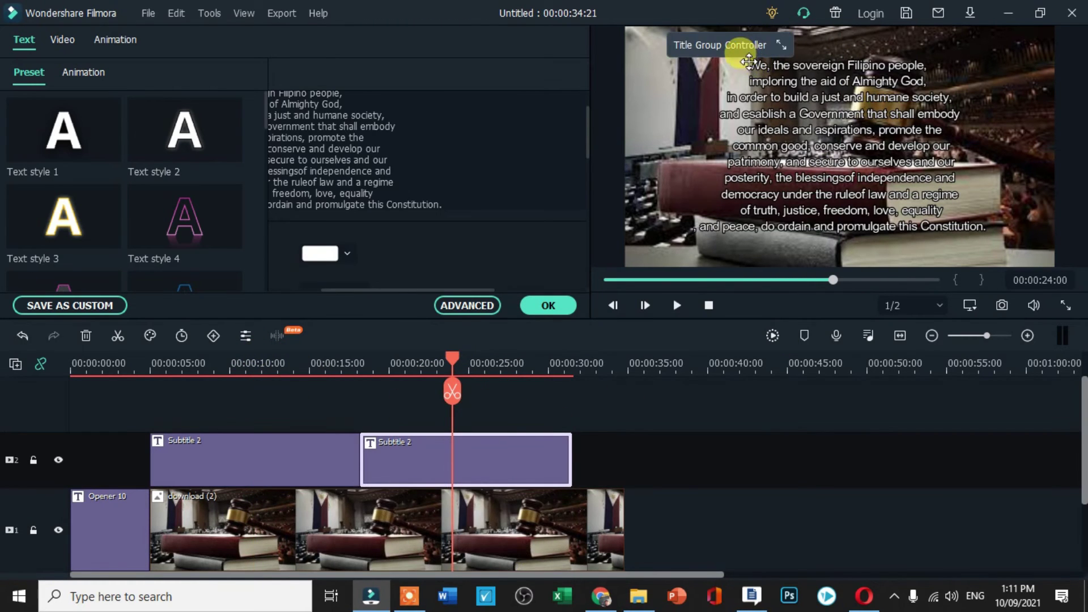
{"action": "left_click_drag", "start_coordinate": [746, 62], "coordinate": [947, 139]}
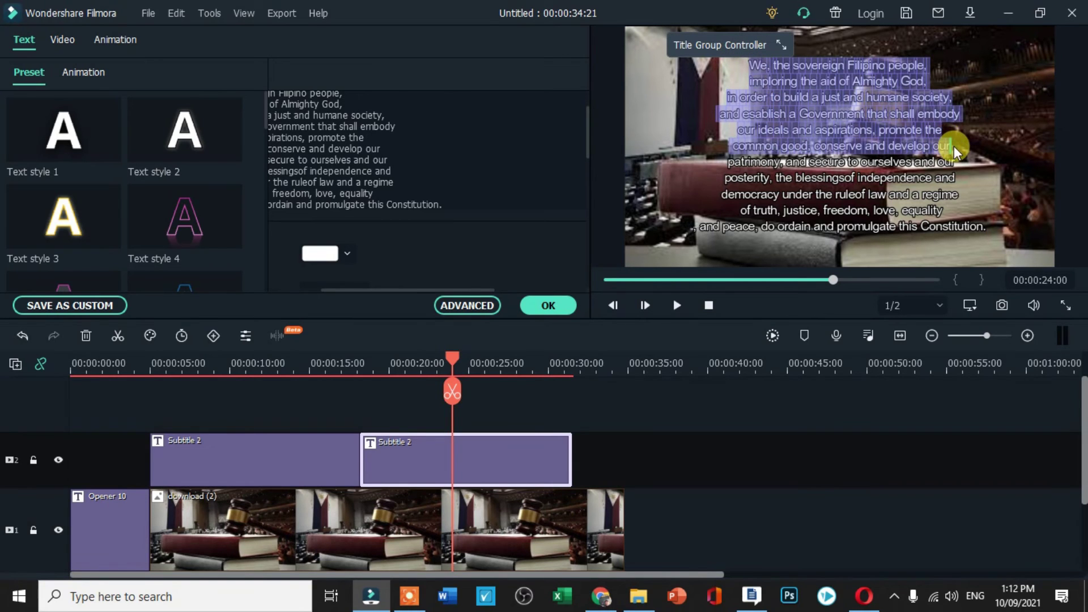
{"action": "key", "text": "ctrl+x"}
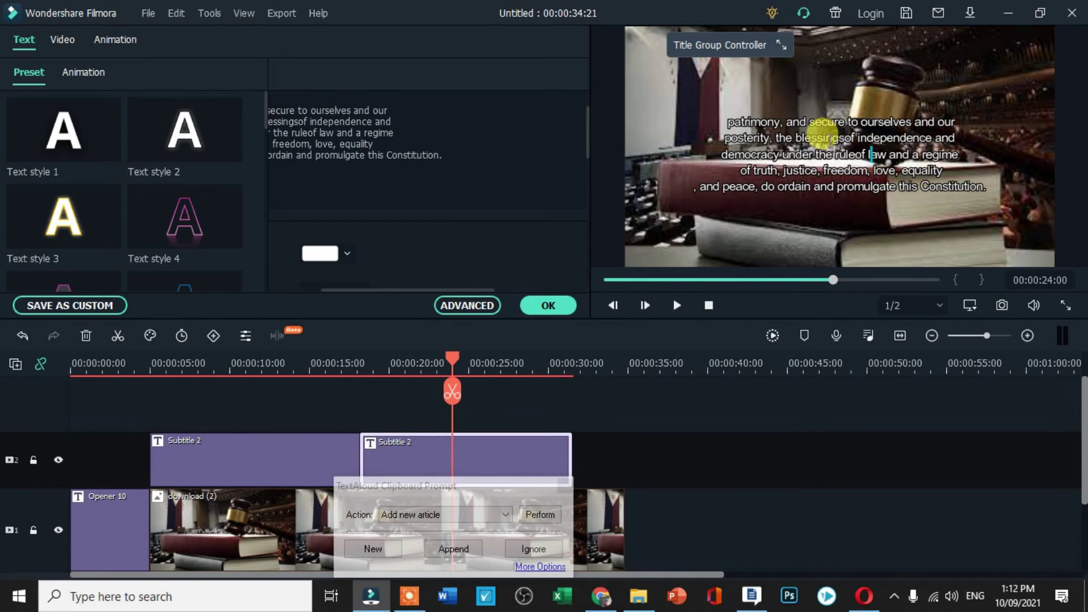
{"action": "left_click", "coordinate": [826, 137]}
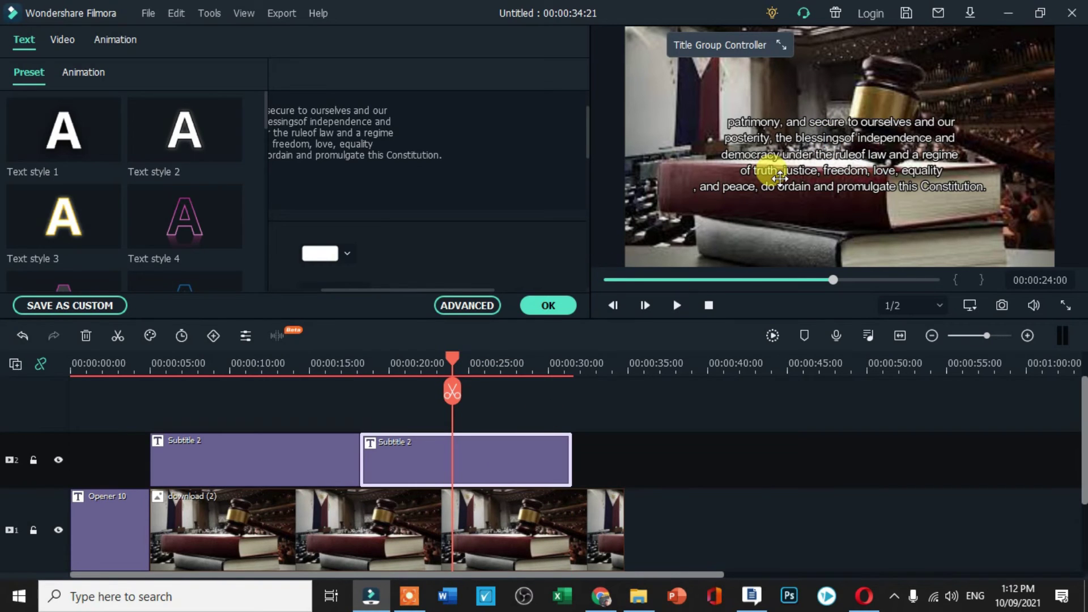
{"action": "left_click", "coordinate": [776, 138]}
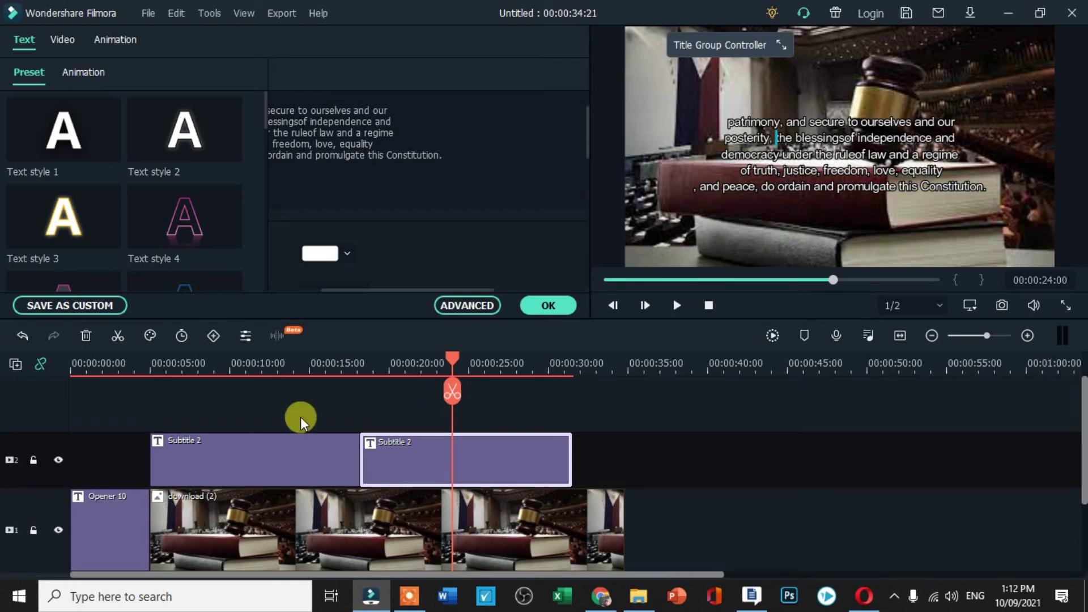
Step: Return to the first subtitle clip at 00:00:14:16 and apply the text edits
{"action": "left_click_drag", "start_coordinate": [446, 352], "coordinate": [304, 396]}
{"action": "left_click", "coordinate": [804, 140]}
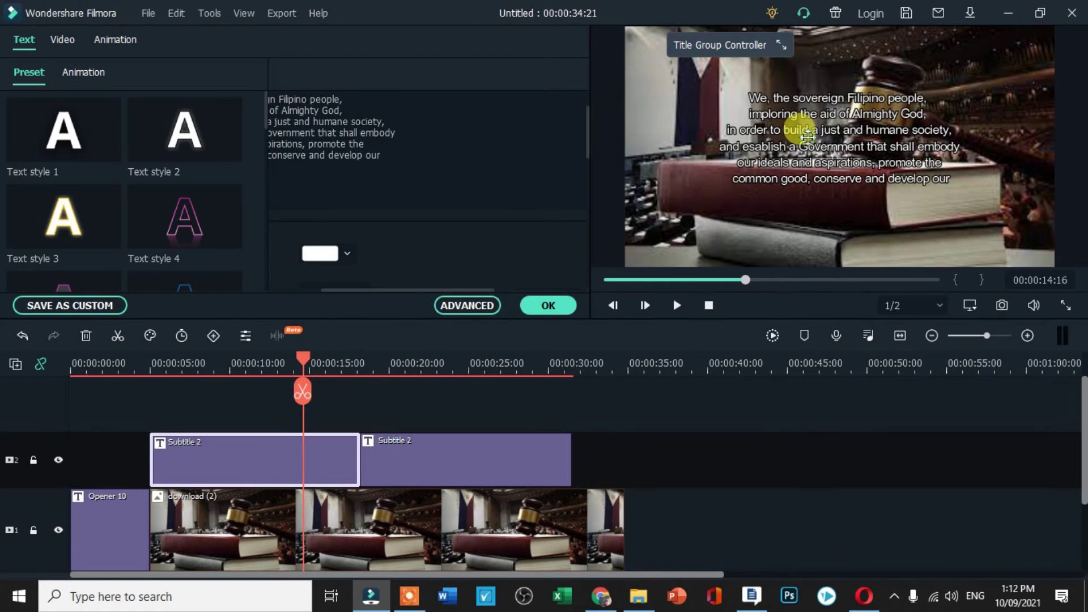
{"action": "left_click", "coordinate": [559, 303]}
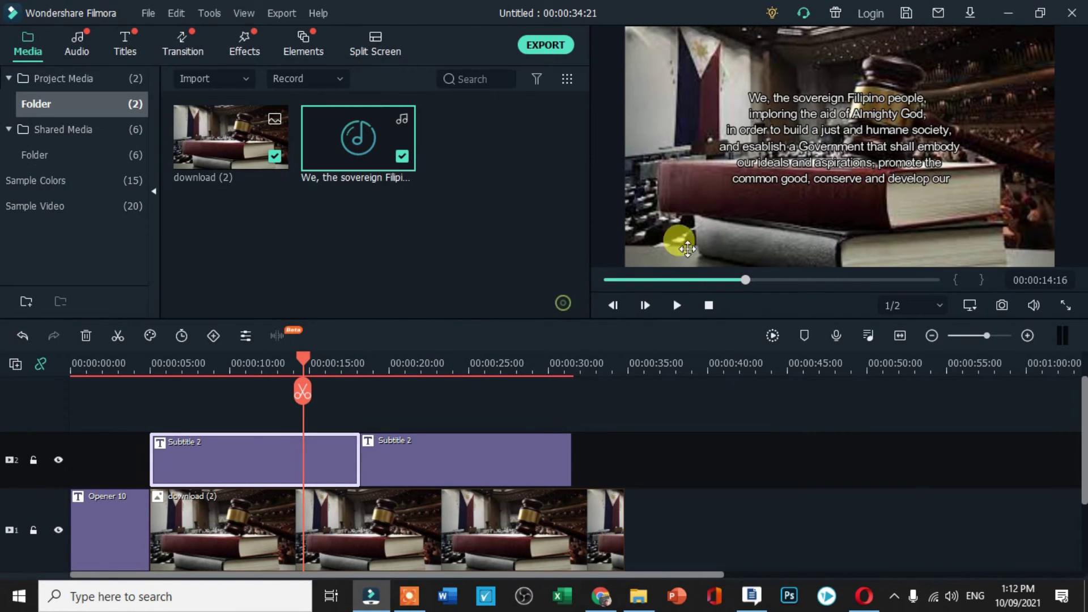
Step: Set the font size of the whole text in the first Preamble subtitle clip to 40
{"action": "double_click", "coordinate": [793, 174]}
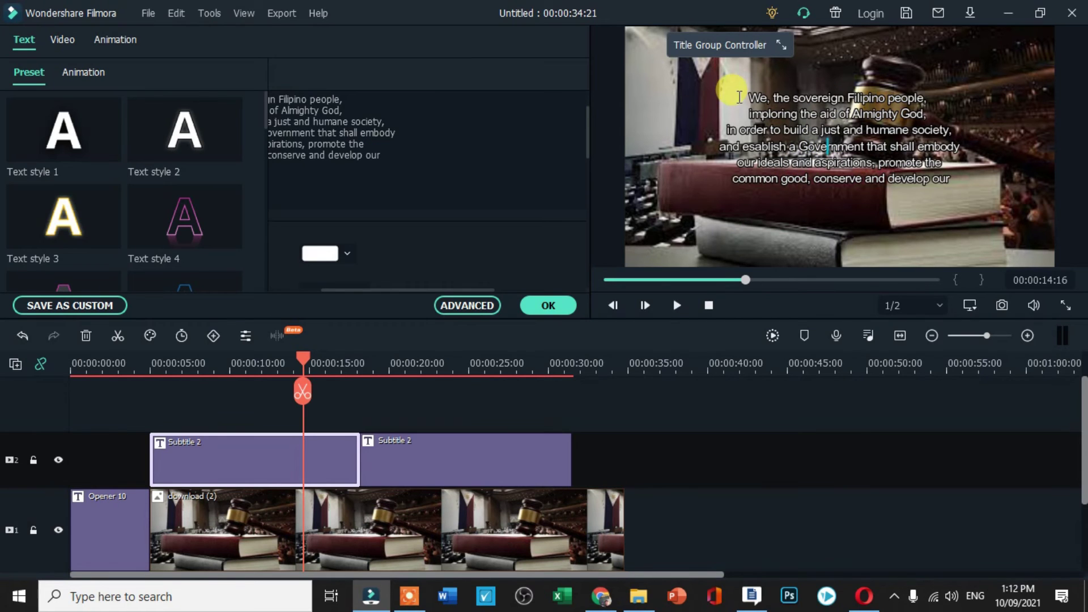
{"action": "left_click_drag", "start_coordinate": [747, 92], "coordinate": [947, 188]}
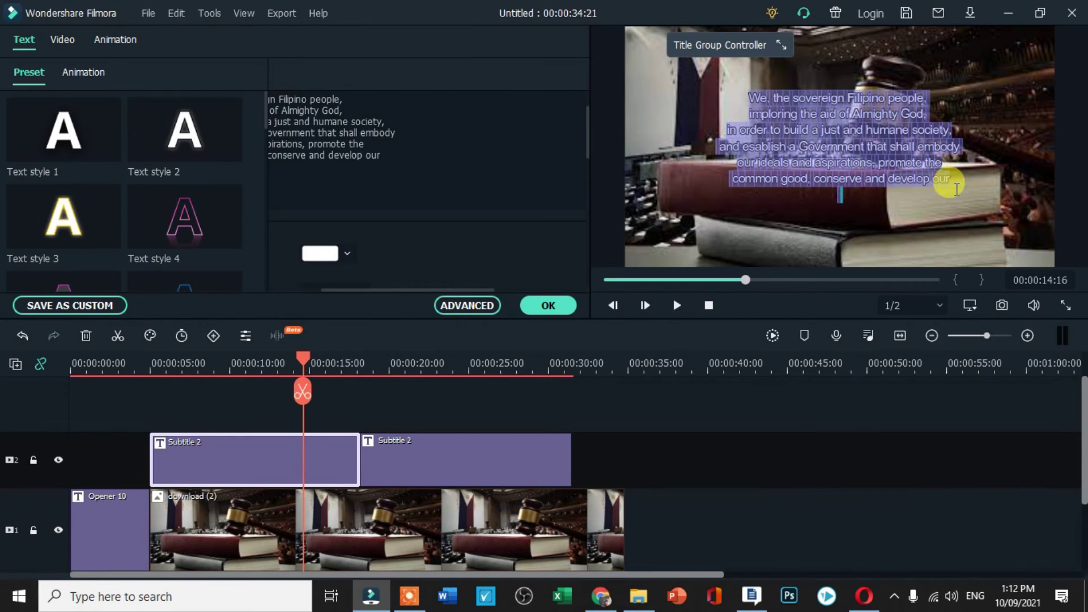
{"action": "scroll", "coordinate": [457, 108], "scroll_direction": "up", "scroll_amount": 2}
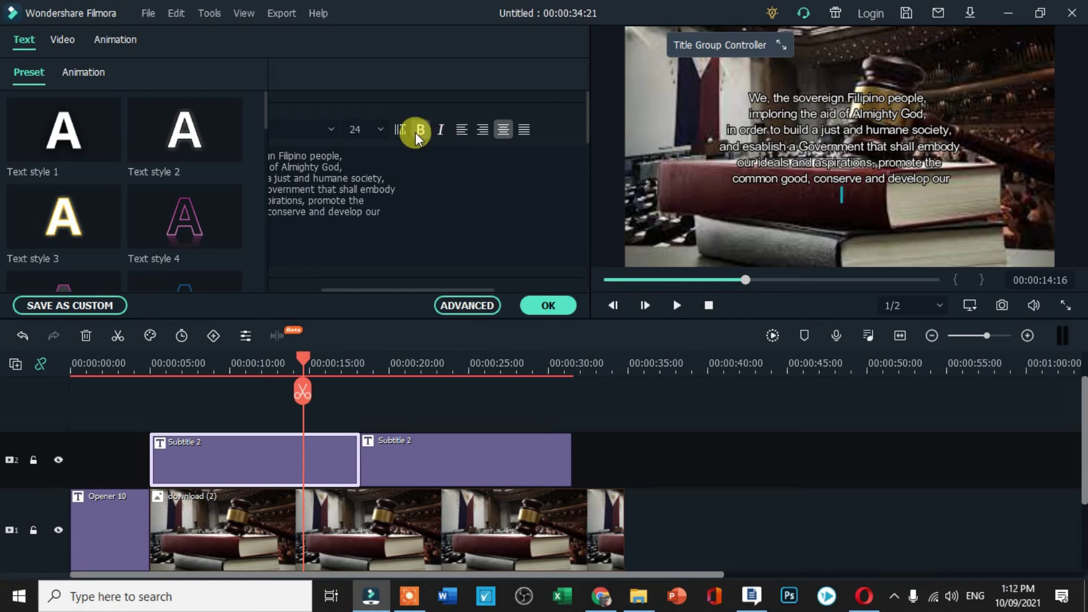
{"action": "left_click", "coordinate": [381, 129]}
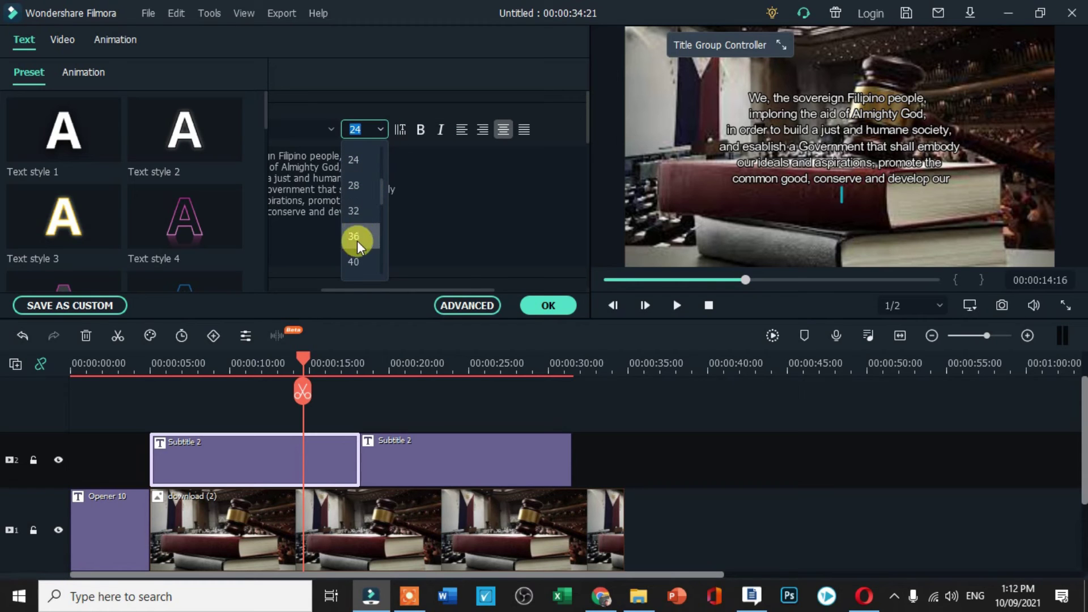
{"action": "left_click", "coordinate": [357, 258]}
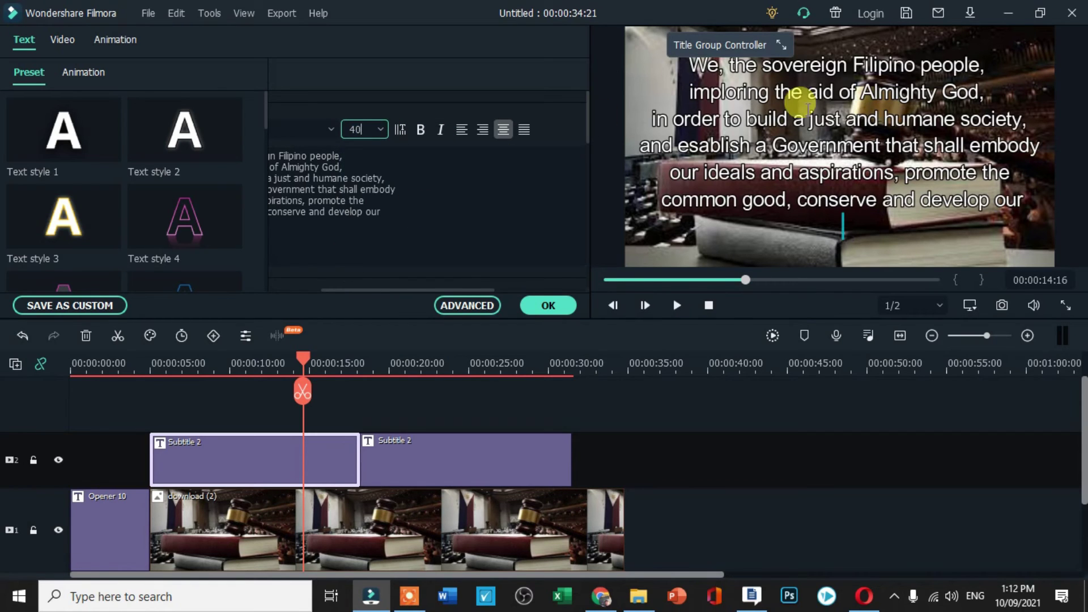
Step: Set the second subtitle's text to font size 40 and break its last line before "this Constitution."
{"action": "left_click_drag", "start_coordinate": [303, 391], "coordinate": [408, 391]}
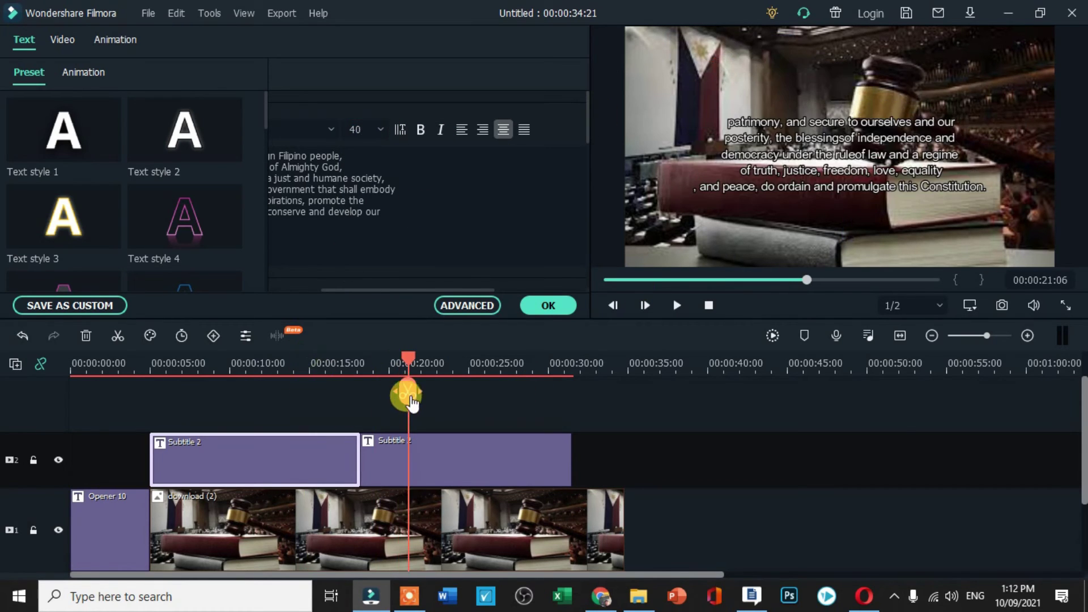
{"action": "left_click", "coordinate": [461, 439]}
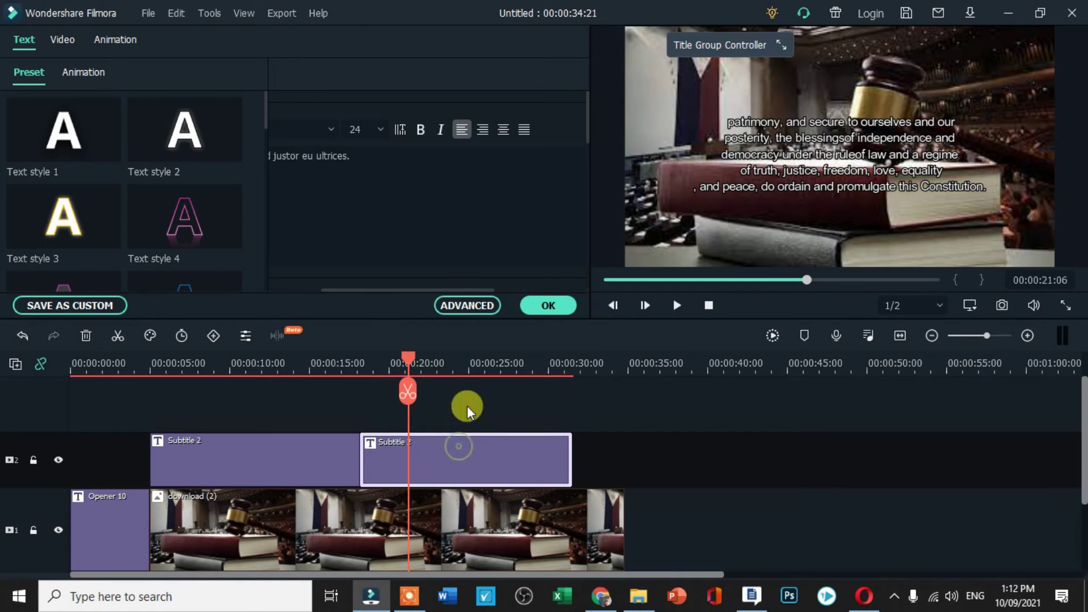
{"action": "left_click", "coordinate": [380, 129]}
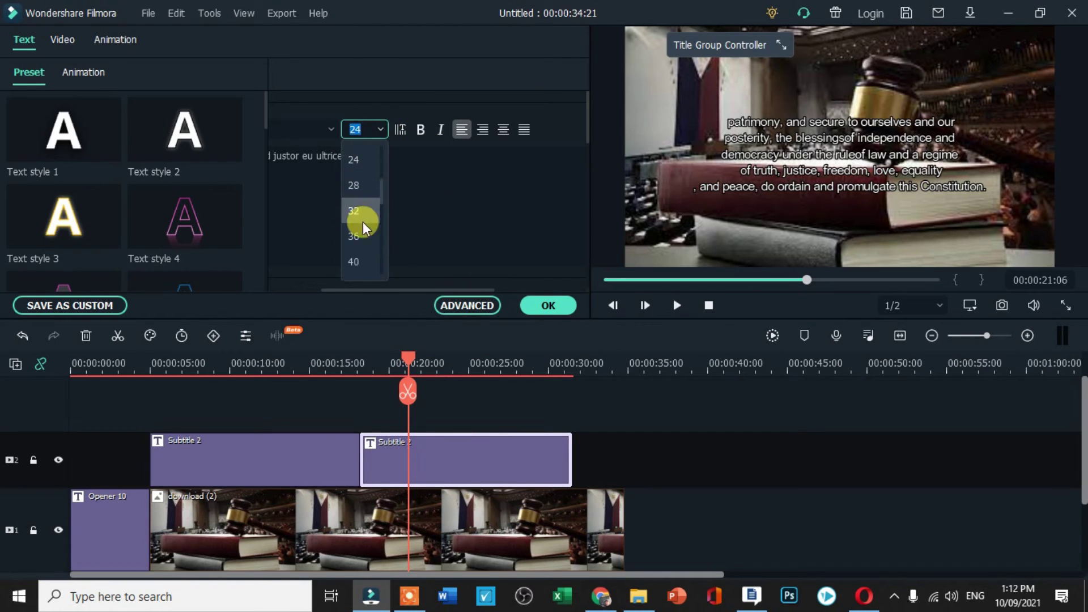
{"action": "left_click", "coordinate": [361, 264]}
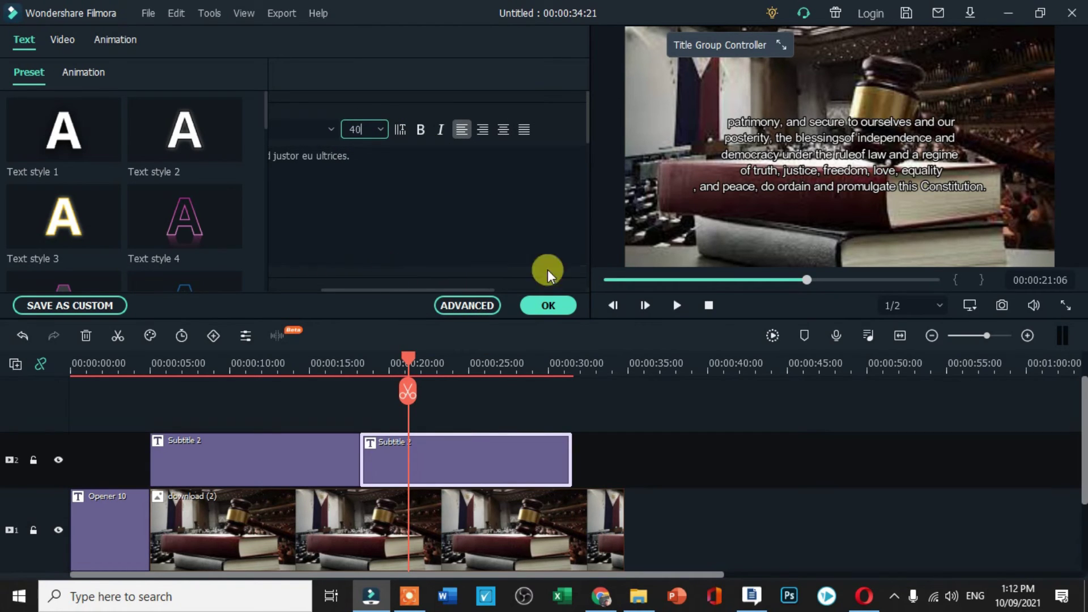
{"action": "left_click", "coordinate": [752, 158]}
{"action": "double_click", "coordinate": [751, 158]}
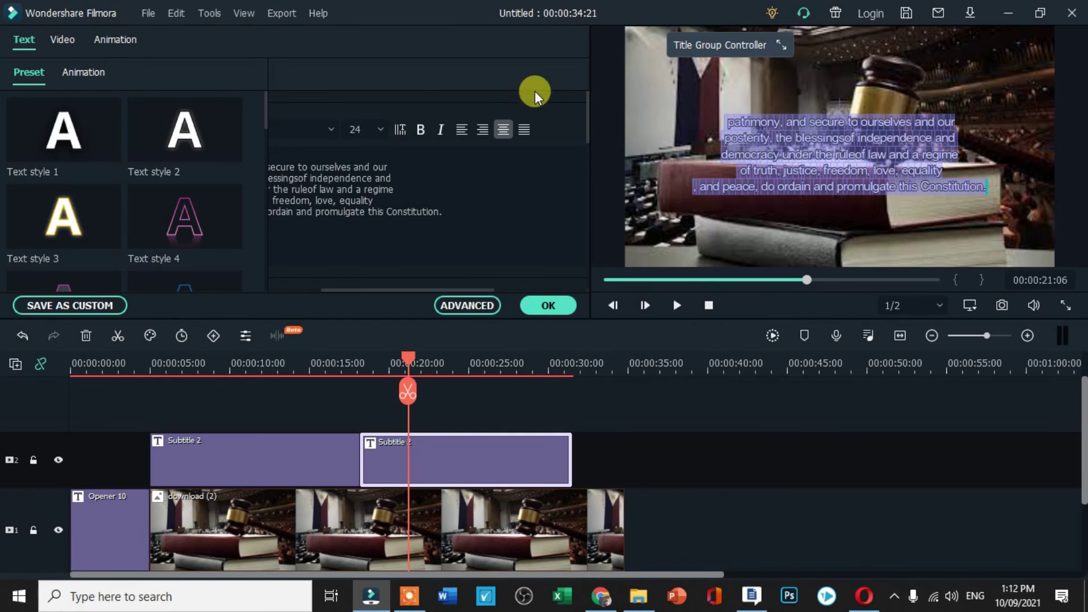
{"action": "left_click", "coordinate": [381, 128]}
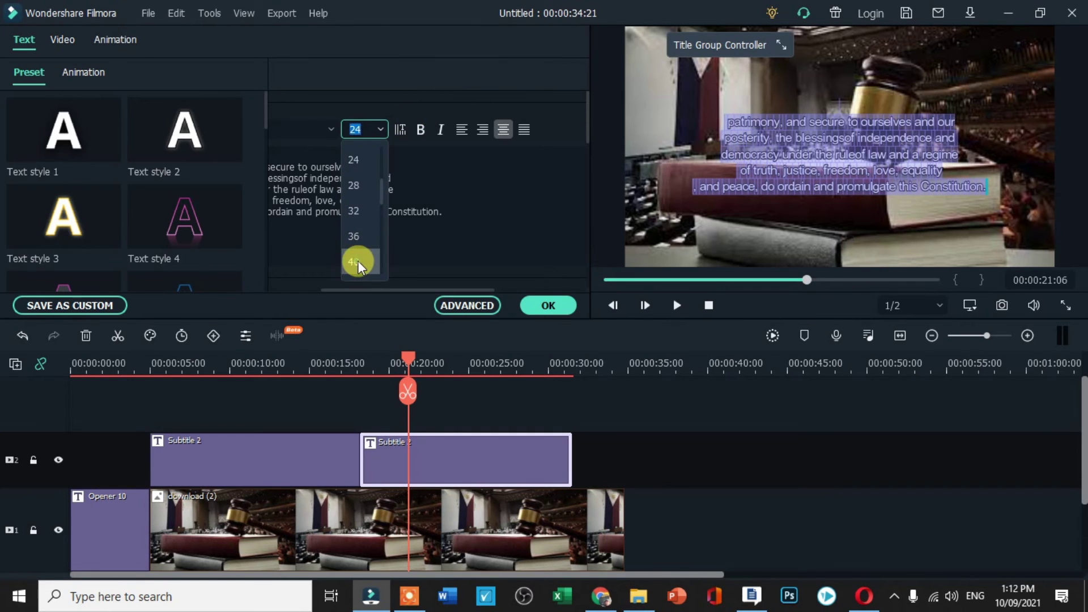
{"action": "left_click", "coordinate": [358, 261]}
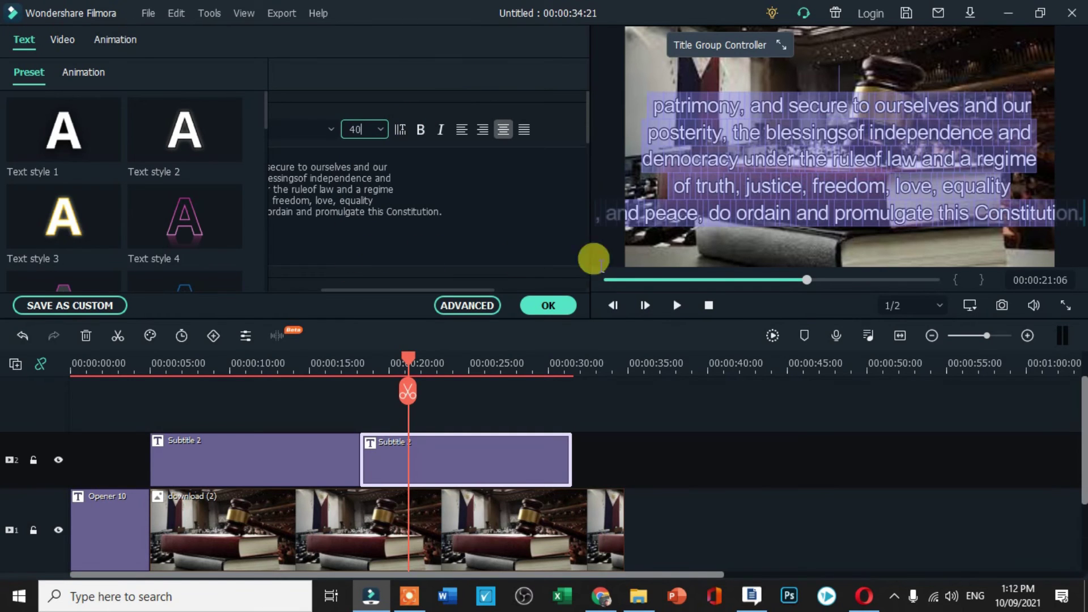
{"action": "left_click", "coordinate": [801, 186]}
{"action": "key", "text": "Return"}
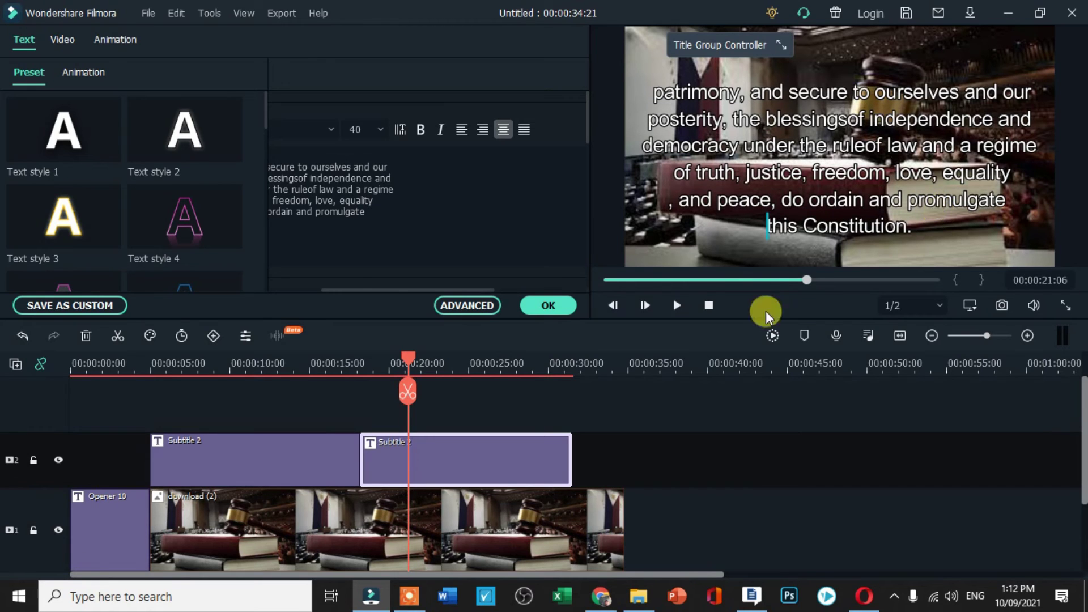
Step: Play the video from the start to check how the subtitles line up with the narration
{"action": "scroll", "coordinate": [457, 351], "scroll_direction": "down", "scroll_amount": 2}
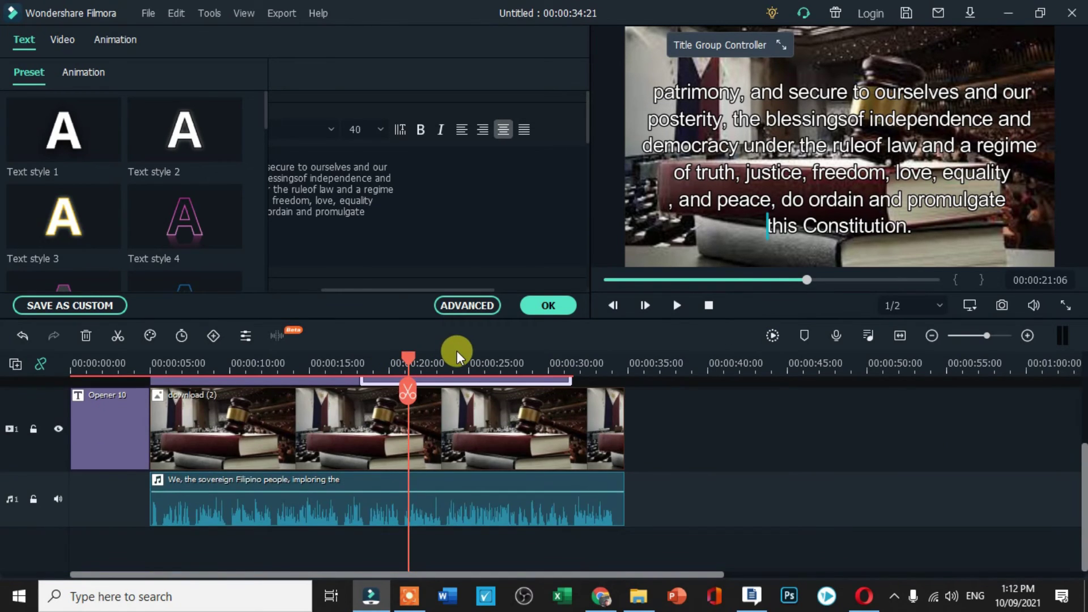
{"action": "left_click_drag", "start_coordinate": [404, 355], "coordinate": [49, 412]}
{"action": "left_click", "coordinate": [670, 305]}
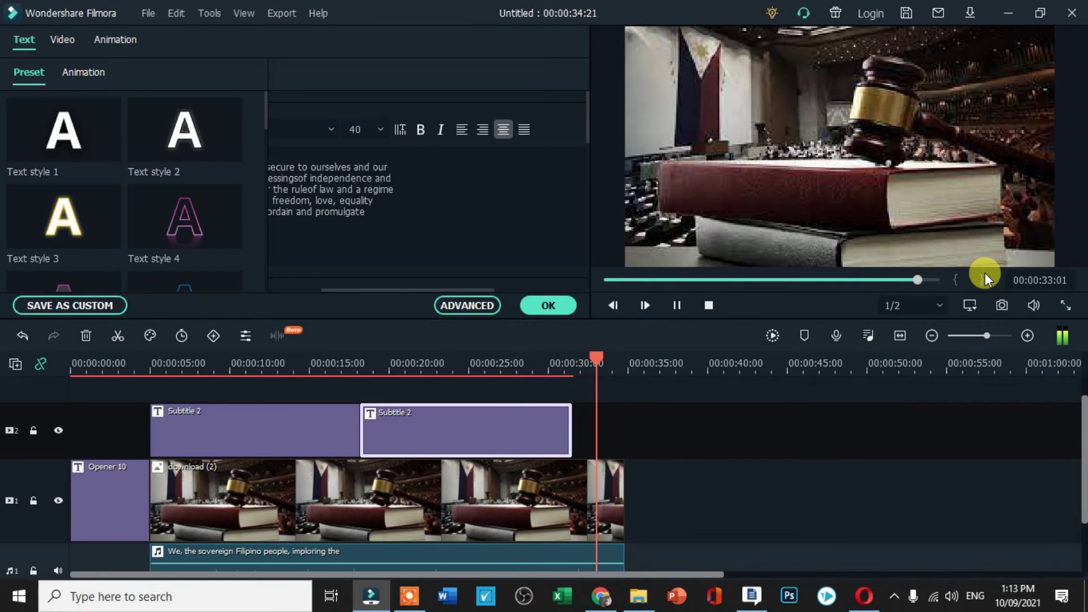
{"action": "left_click", "coordinate": [668, 305]}
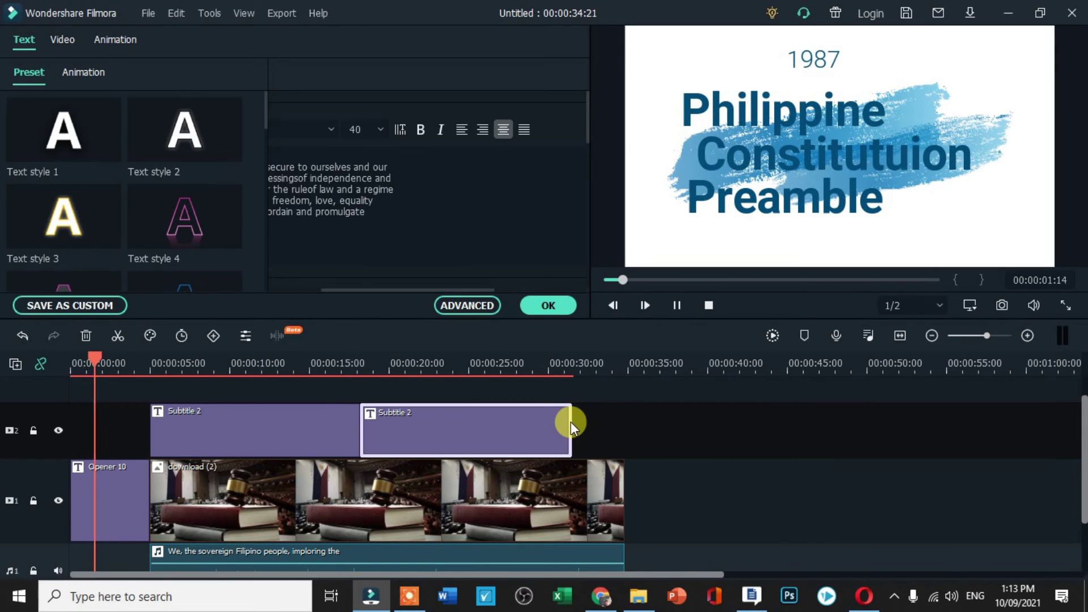
Step: Move the second subtitle clip so it ends with the gavel picture, and play the narration up to 00:00:20:19
{"action": "left_click_drag", "start_coordinate": [566, 422], "coordinate": [622, 430]}
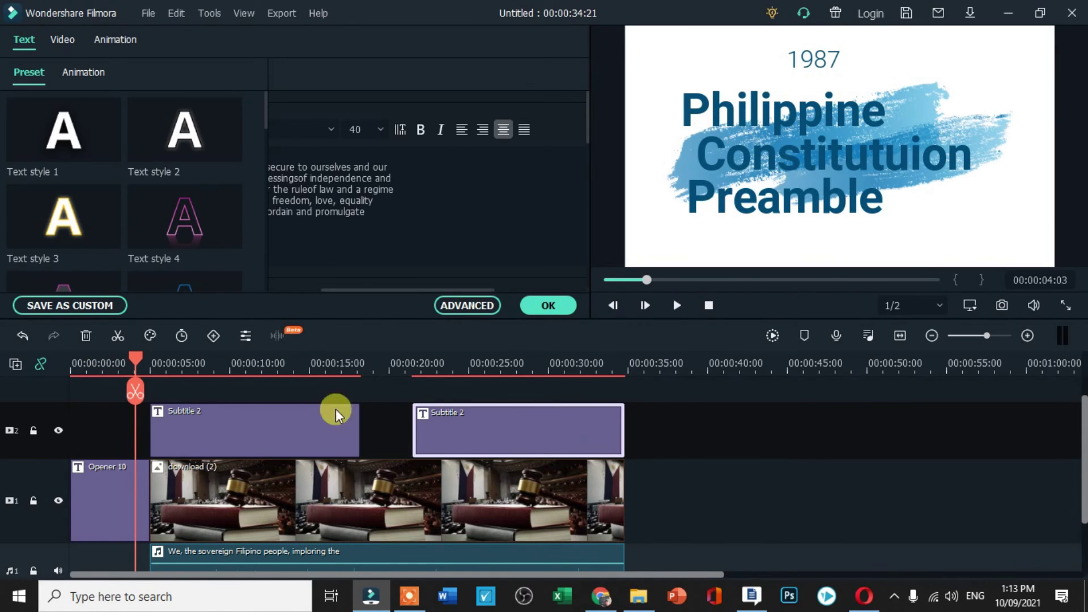
{"action": "left_click", "coordinate": [678, 308]}
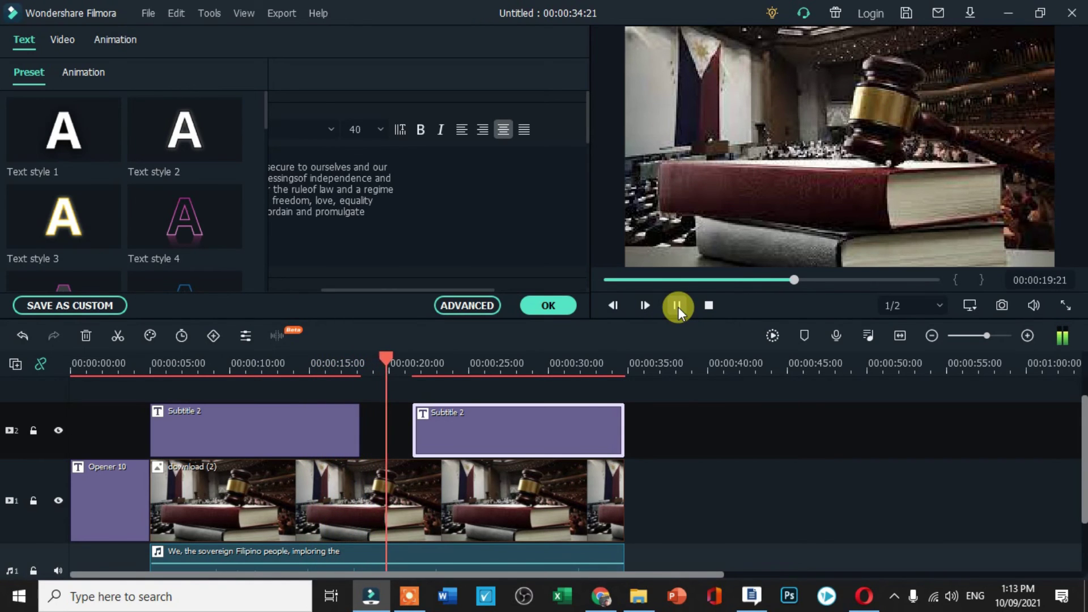
{"action": "left_click", "coordinate": [677, 307]}
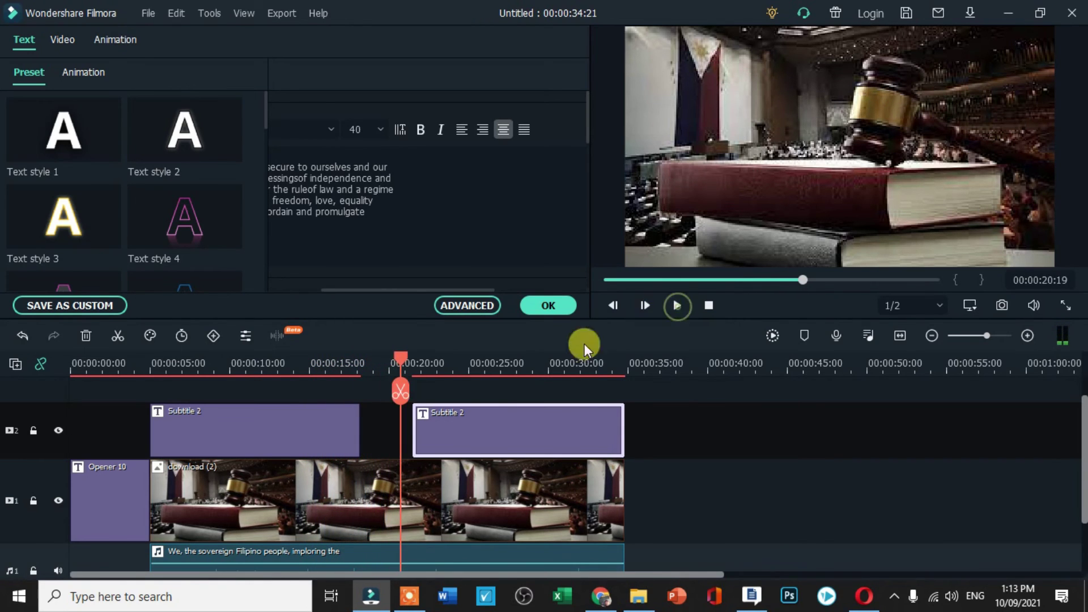
Step: Locate the end of the first spoken part in the narration and extend the first subtitle clip to 00:00:19:21
{"action": "left_click", "coordinate": [331, 430]}
{"action": "left_click_drag", "start_coordinate": [358, 430], "coordinate": [396, 431]}
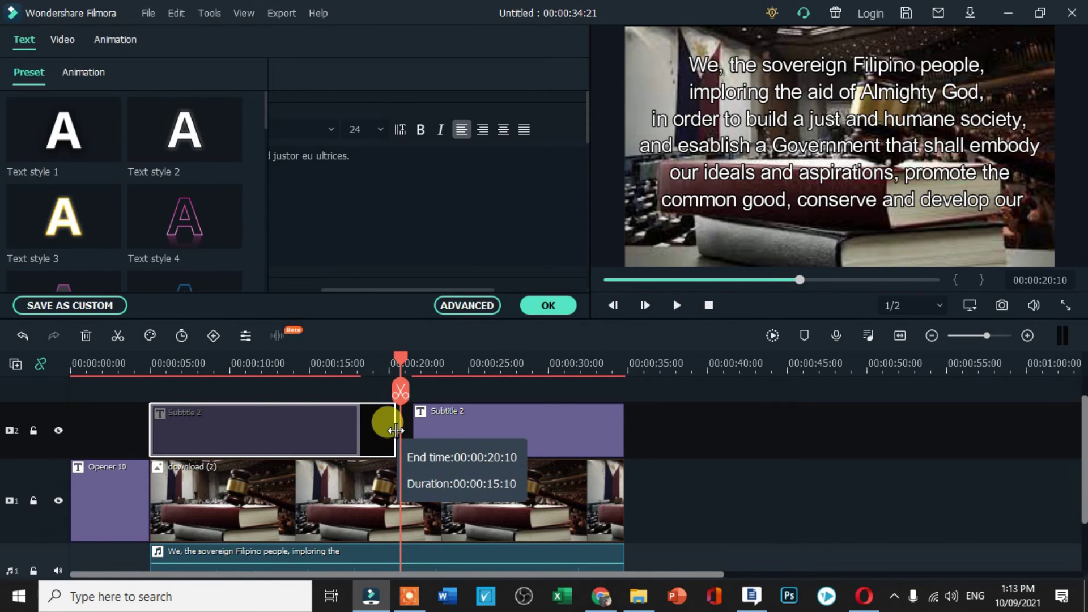
{"action": "left_click_drag", "start_coordinate": [395, 430], "coordinate": [377, 430]}
{"action": "left_click_drag", "start_coordinate": [406, 357], "coordinate": [318, 368]}
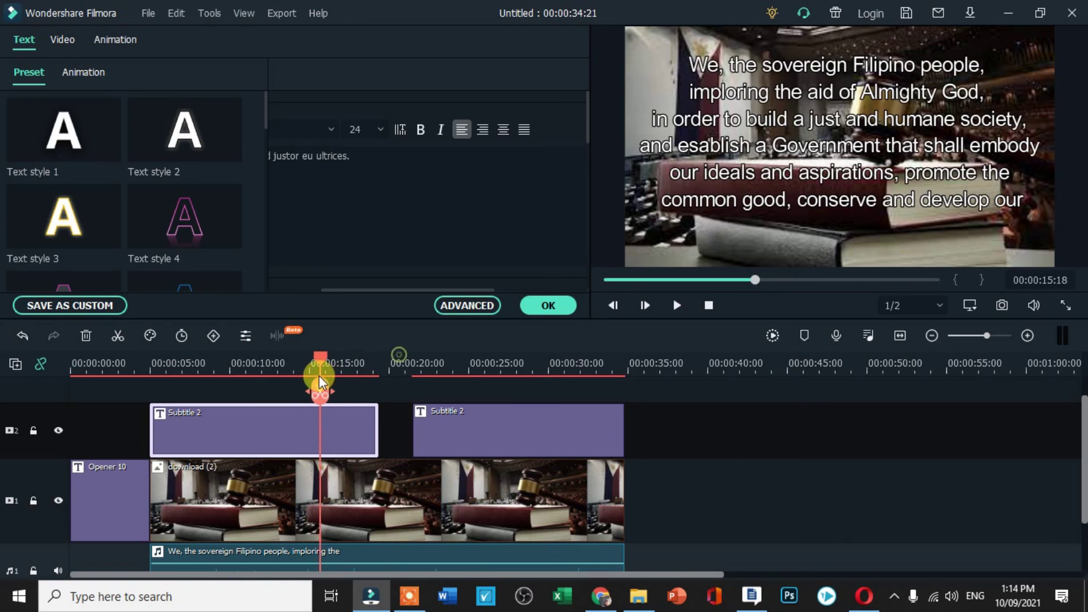
{"action": "left_click", "coordinate": [673, 309]}
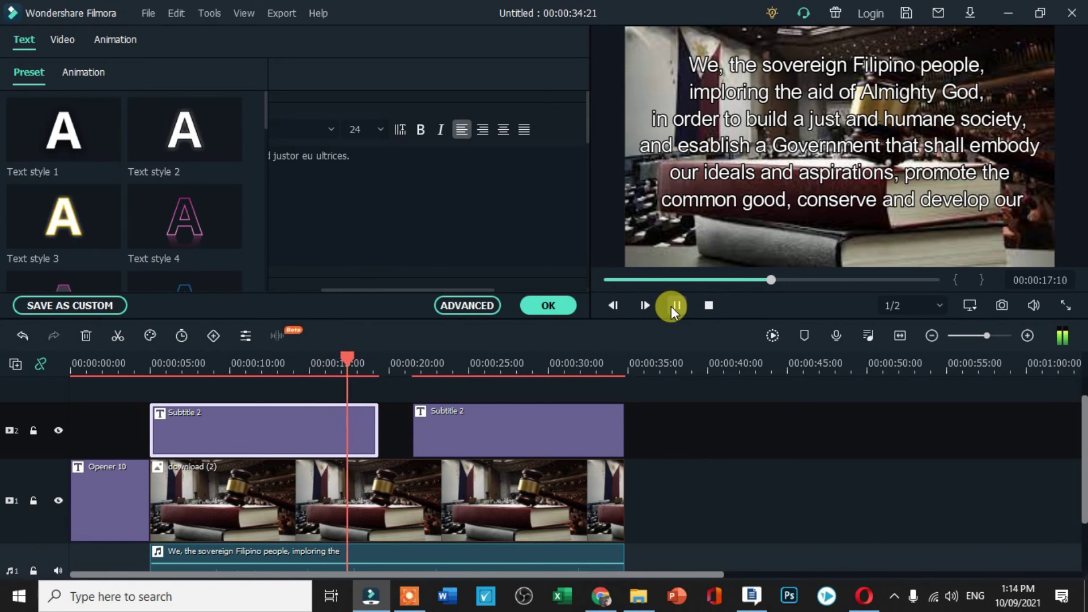
{"action": "left_click", "coordinate": [672, 309]}
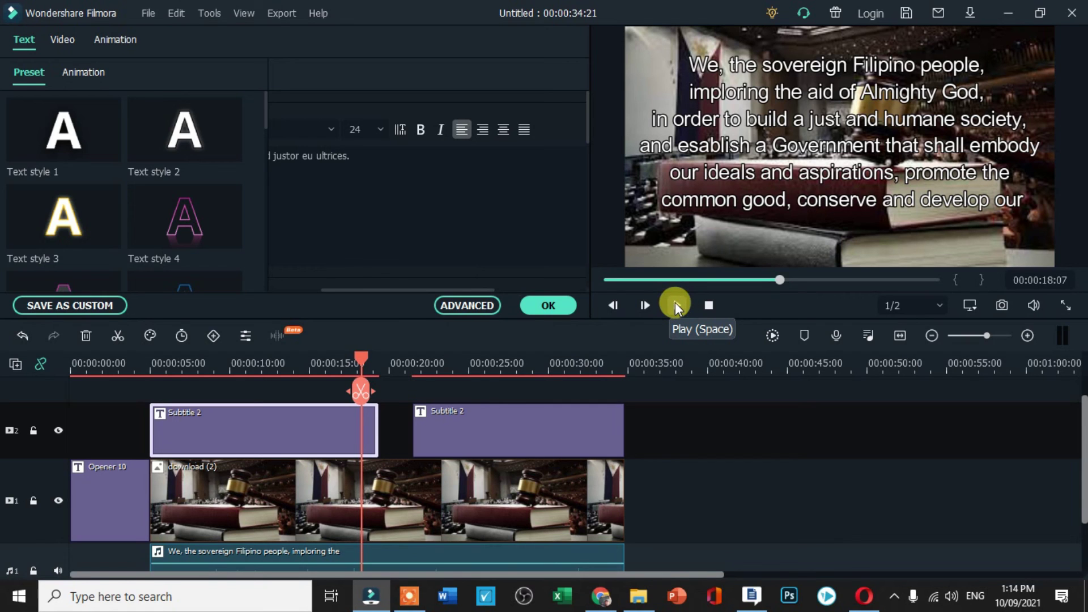
{"action": "left_click", "coordinate": [677, 306]}
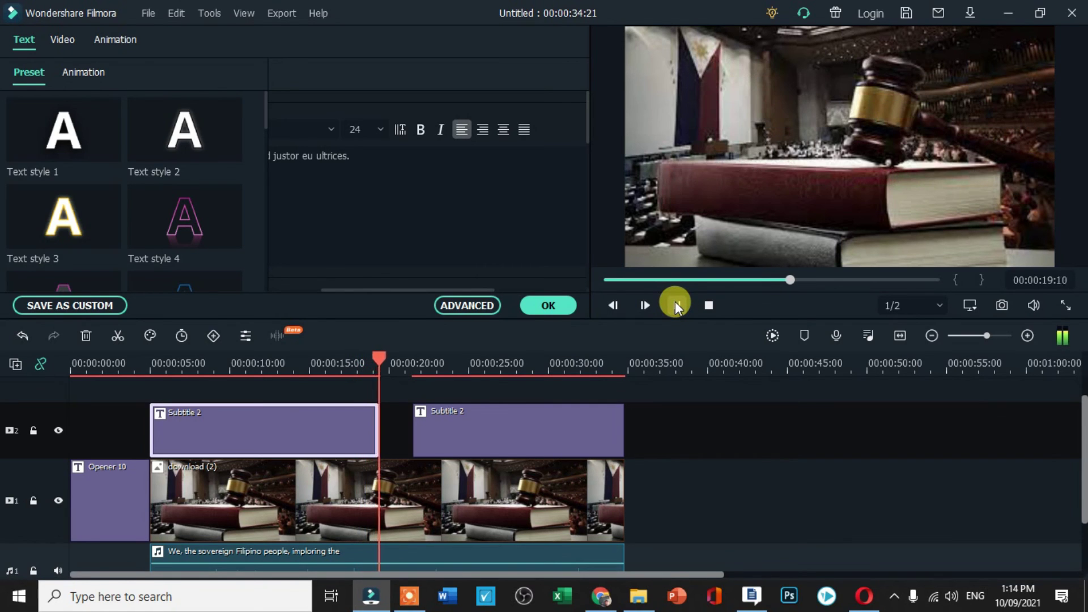
{"action": "left_click", "coordinate": [676, 306]}
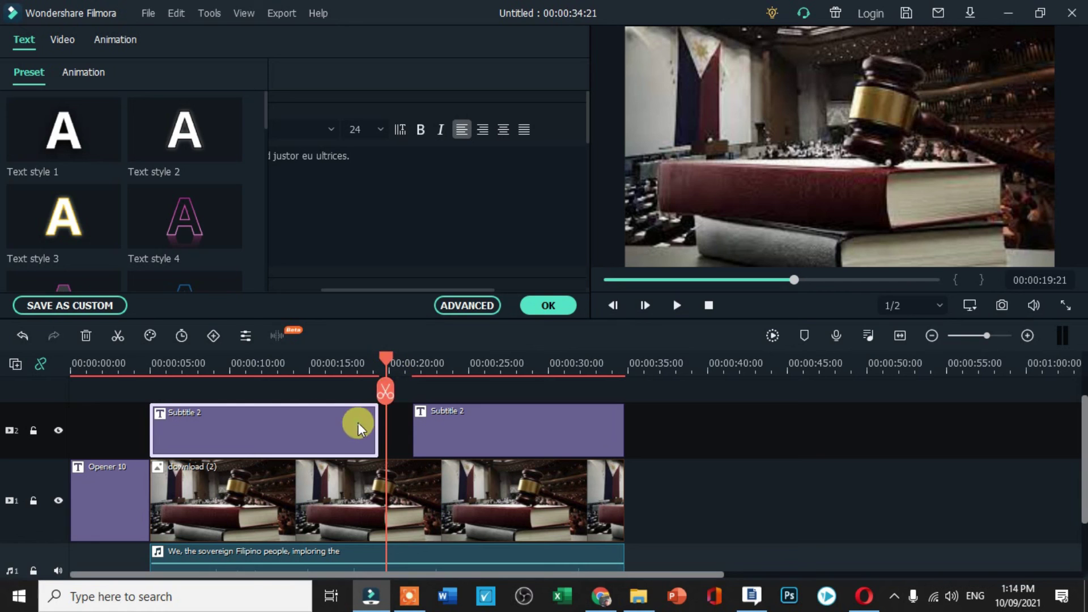
{"action": "left_click_drag", "start_coordinate": [377, 429], "coordinate": [385, 429]}
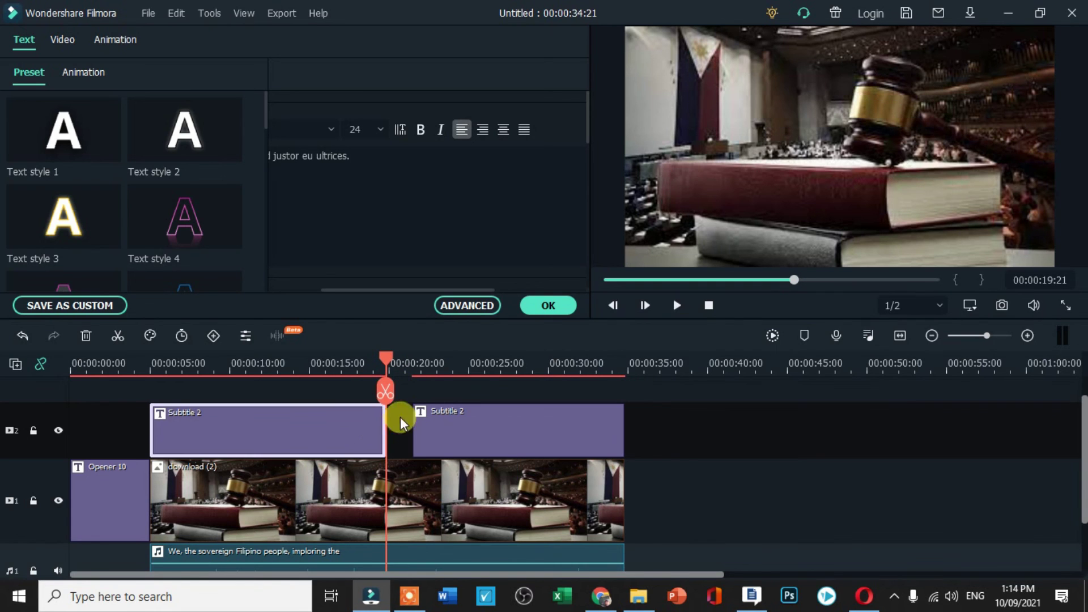
Step: Move the second subtitle clip directly after the first at 00:00:19:21 and extend it to the end of the gavel picture
{"action": "left_click", "coordinate": [456, 431]}
{"action": "left_click_drag", "start_coordinate": [454, 437], "coordinate": [443, 433]}
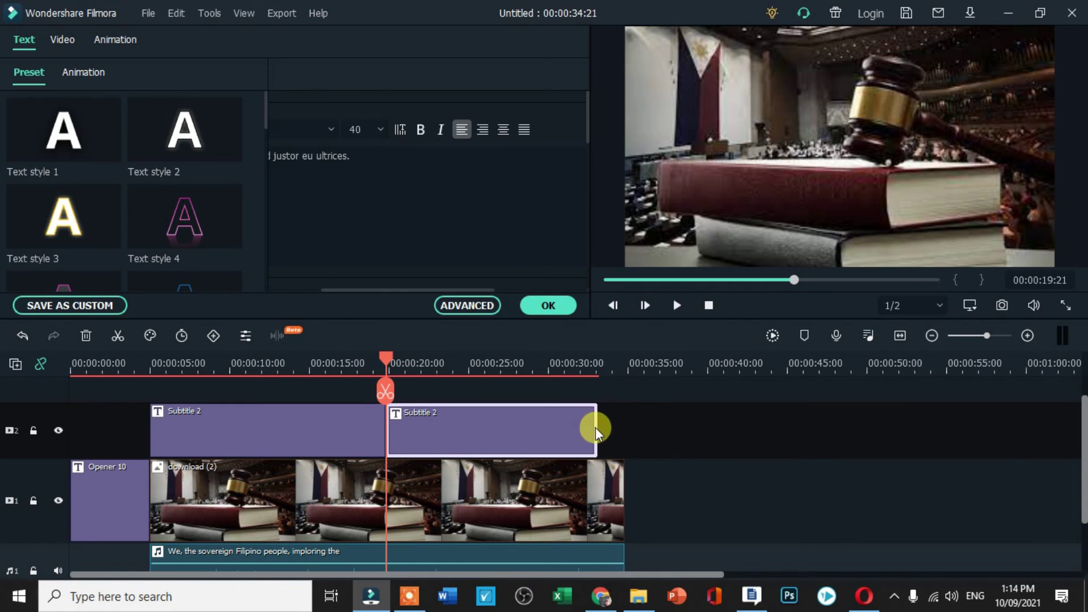
{"action": "left_click_drag", "start_coordinate": [596, 429], "coordinate": [623, 436]}
Step: Play the second subtitle through to the video's end and add the missing spaces in "blessings of" and "rule of"
{"action": "left_click_drag", "start_coordinate": [384, 359], "coordinate": [347, 374]}
{"action": "left_click", "coordinate": [687, 307]}
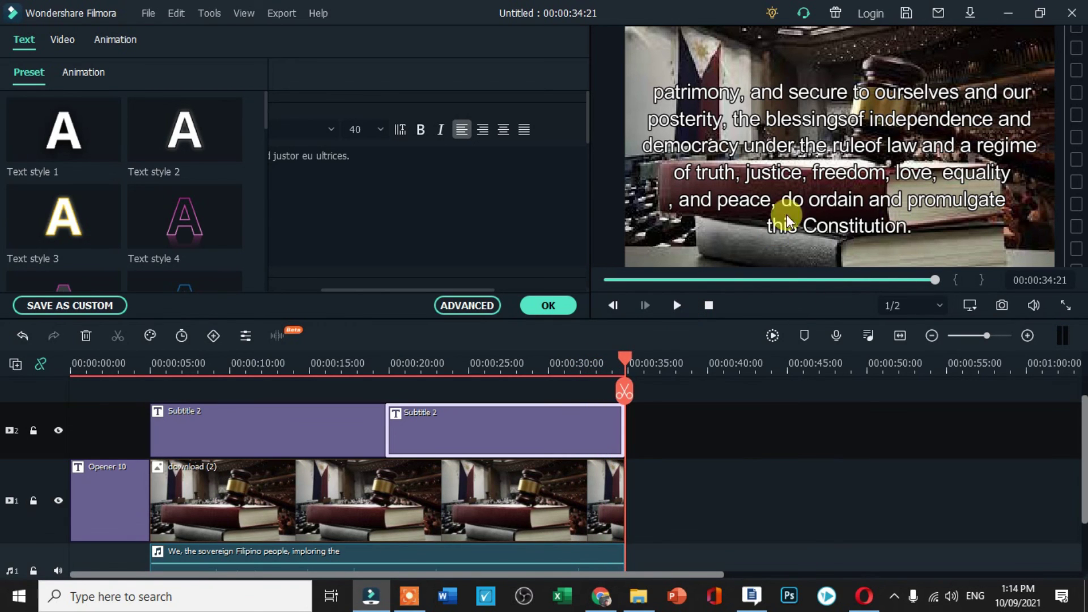
{"action": "left_click", "coordinate": [841, 117]}
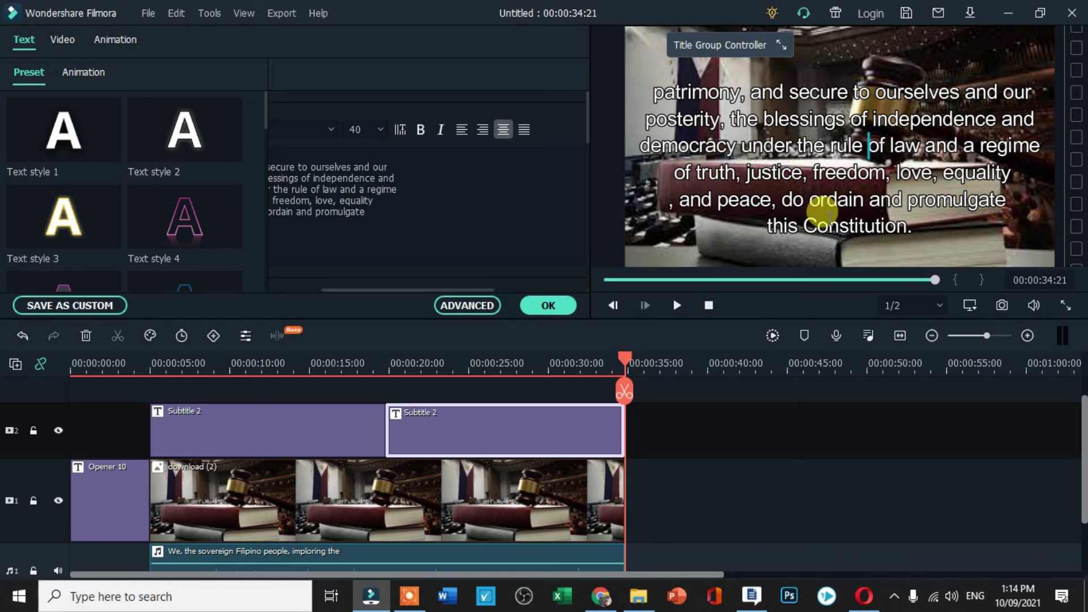
Step: Play the finished video from the beginning in full screen
{"action": "scroll", "coordinate": [784, 350], "scroll_direction": "down", "scroll_amount": 1}
{"action": "scroll", "coordinate": [785, 350], "scroll_direction": "up", "scroll_amount": 1}
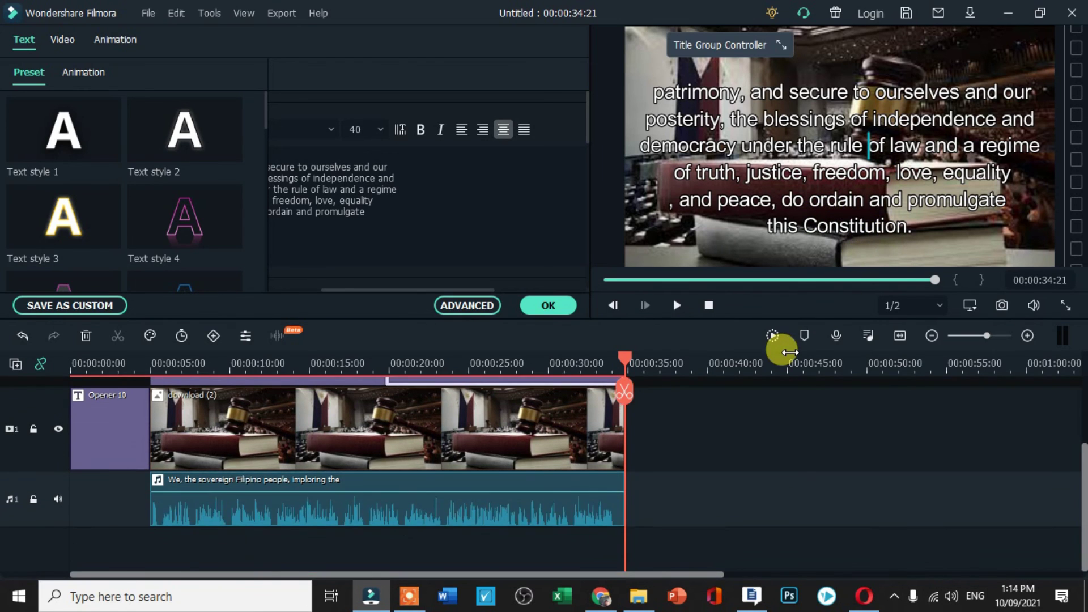
{"action": "left_click_drag", "start_coordinate": [633, 358], "coordinate": [42, 417]}
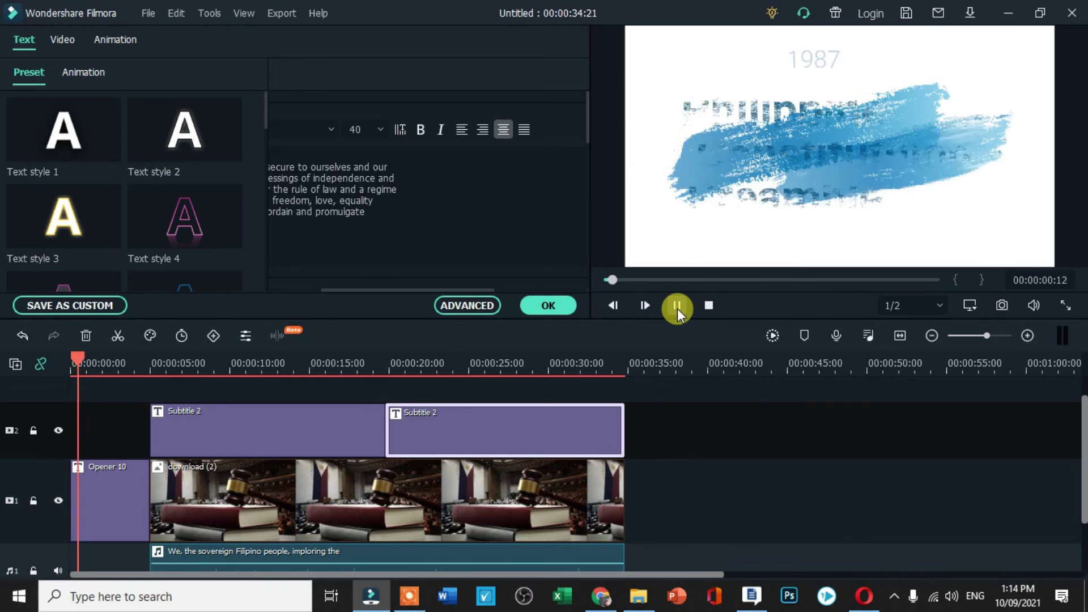
{"action": "left_click", "coordinate": [1061, 308]}
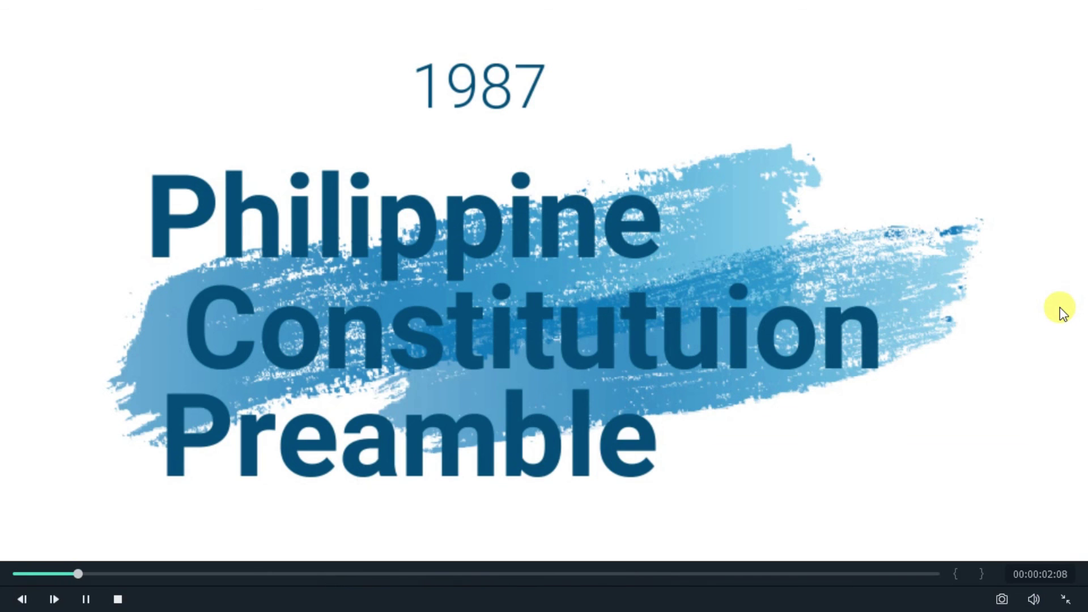